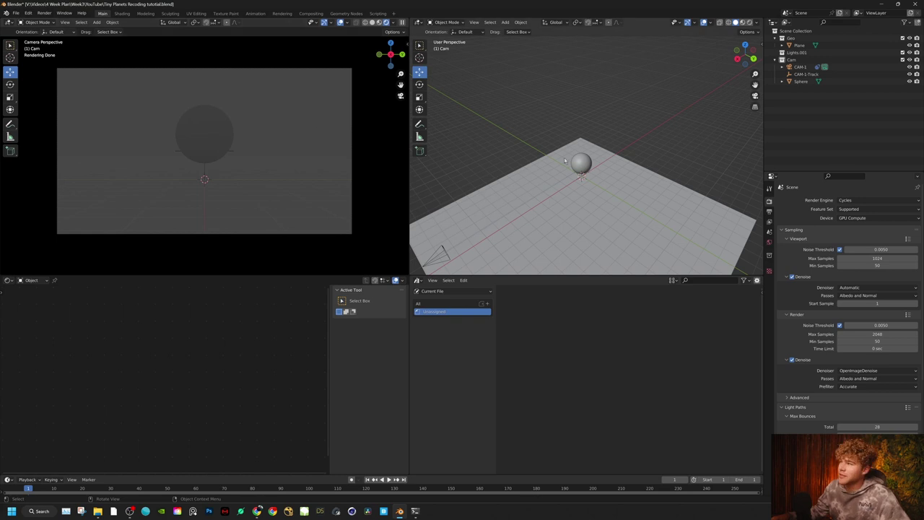
Add an area light to the scene and raise it vertically above the sphere.
key(shift+a)
mouse_move(612, 137)
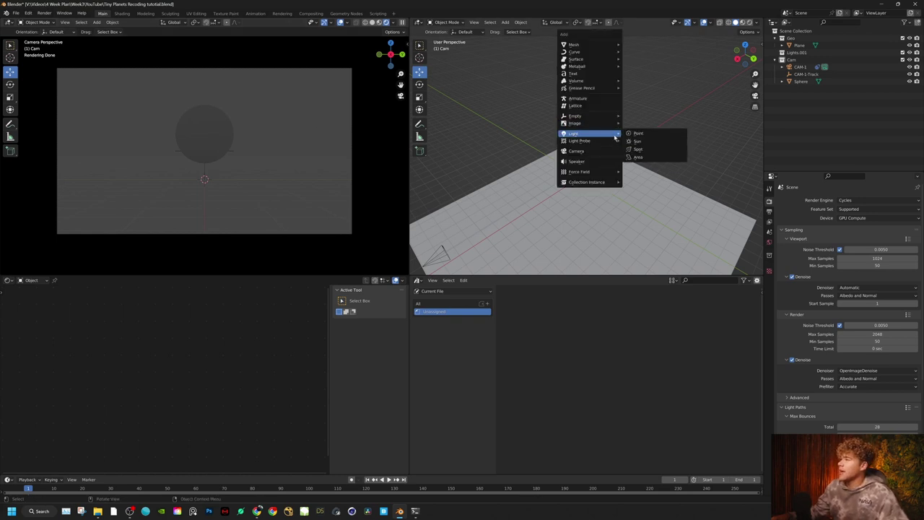
click(640, 157)
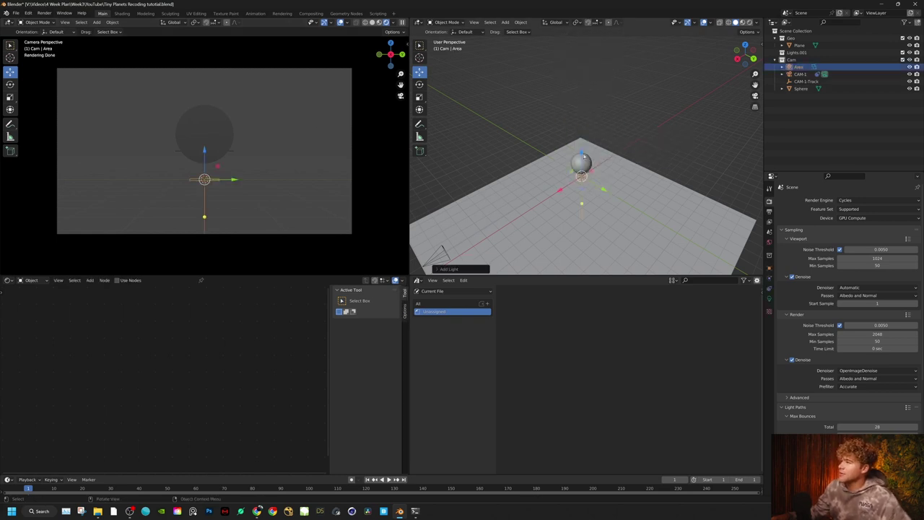
drag(584, 156, 580, 114)
Give the area light a Track To constraint targeting the sphere, and move the light up and to one side of it.
click(768, 286)
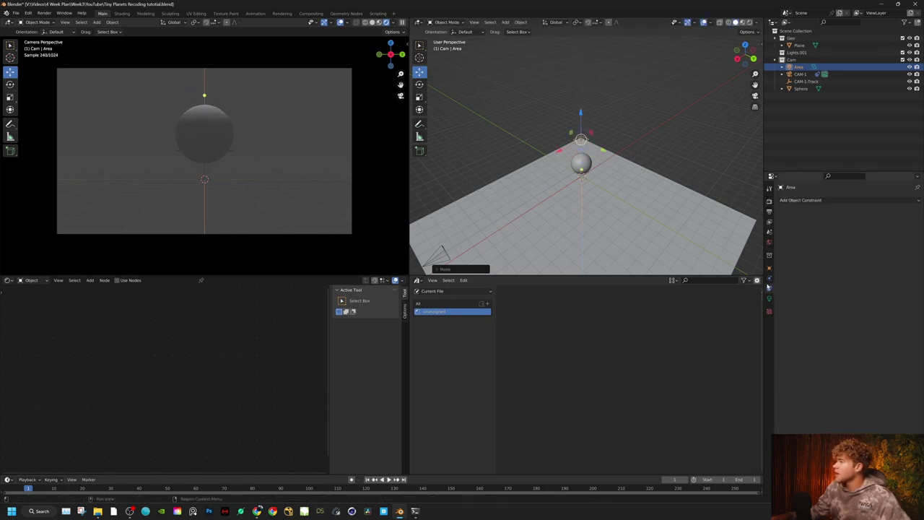
click(800, 200)
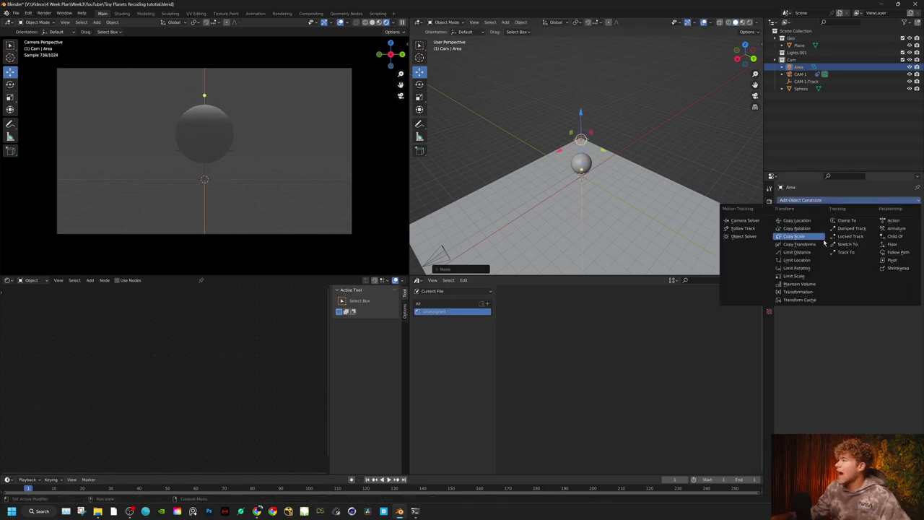
click(844, 252)
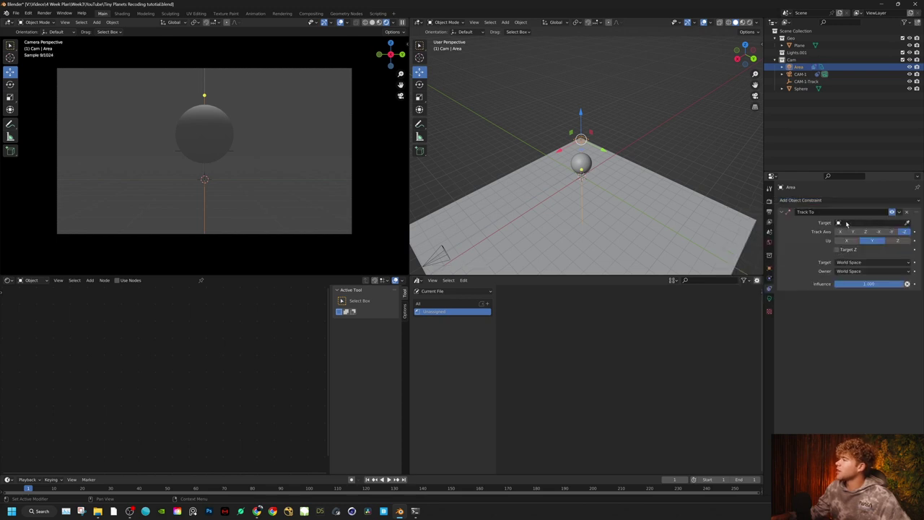
click(907, 223)
click(580, 156)
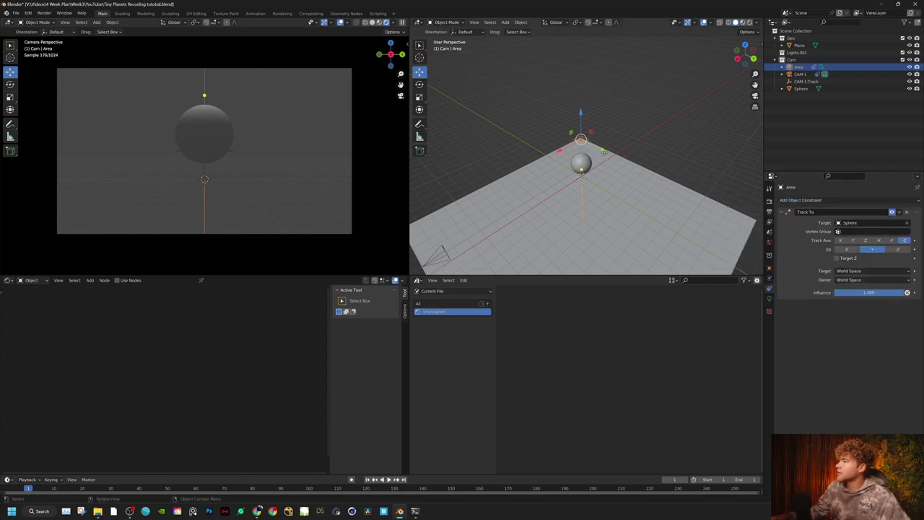
key(g)
click(564, 133)
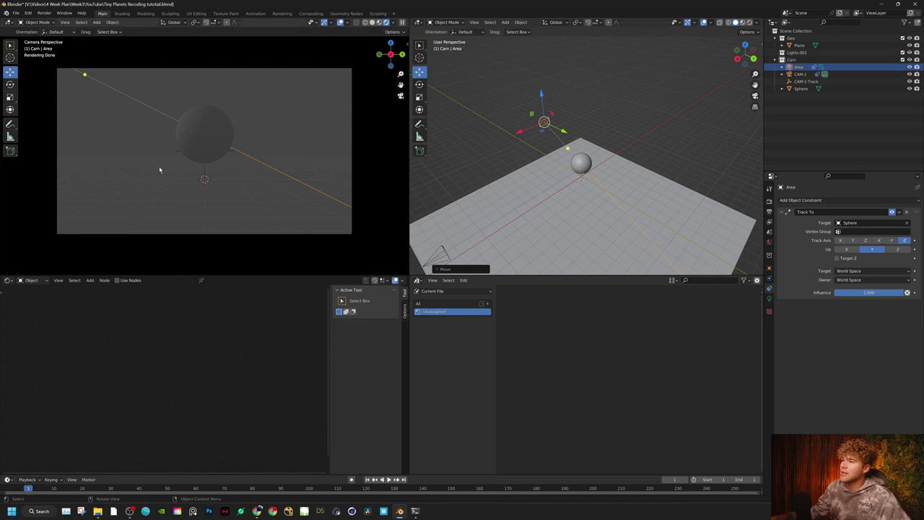
Switch the shader editor to the World shader and set the Background colour to black.
click(33, 281)
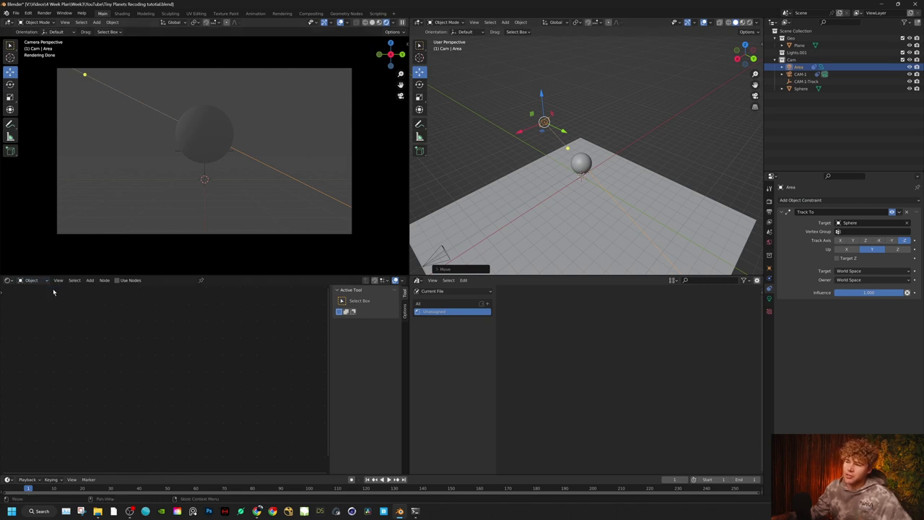
click(33, 280)
click(33, 296)
scroll(145, 358, up, 4)
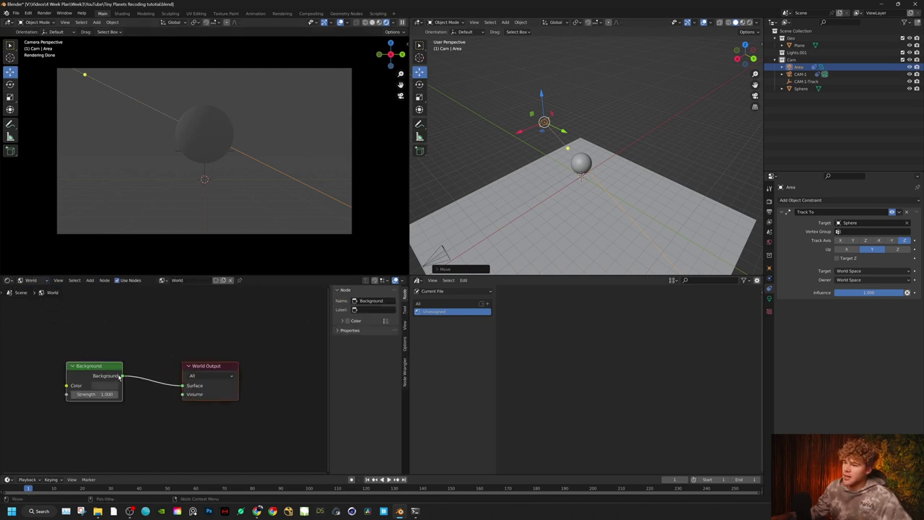
click(101, 386)
drag(162, 309, 163, 336)
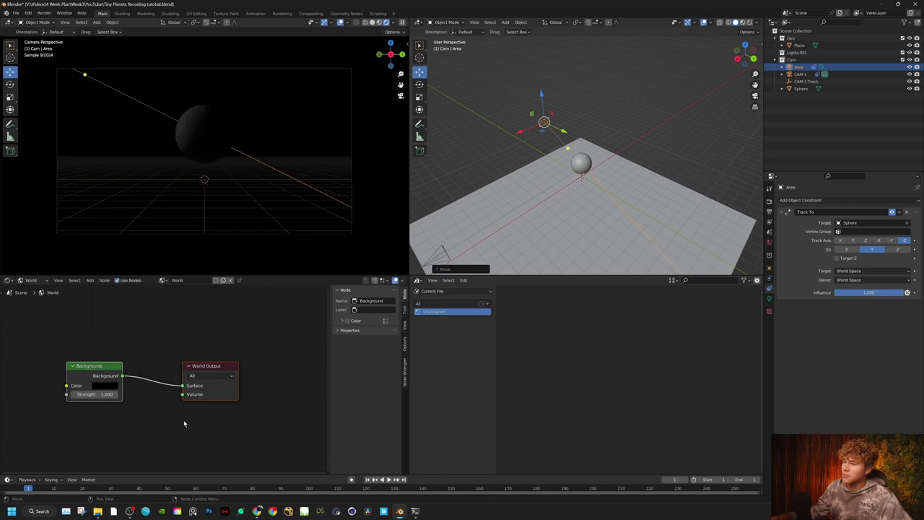
Add a Principled Volume node below the Background node and connect it to the World Output's Volume input.
click(179, 422)
drag(113, 374, 102, 359)
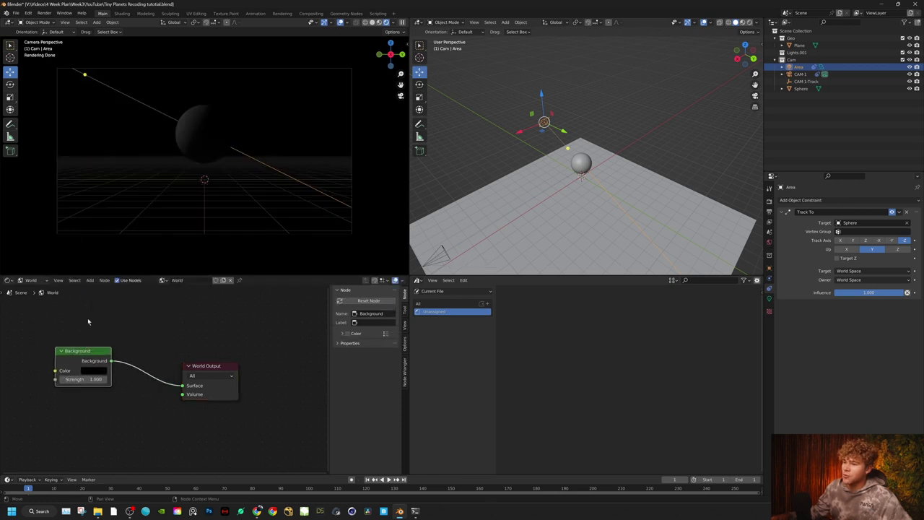
middle_drag(111, 430, 124, 366)
click(84, 407)
key(shift+a)
click(81, 400)
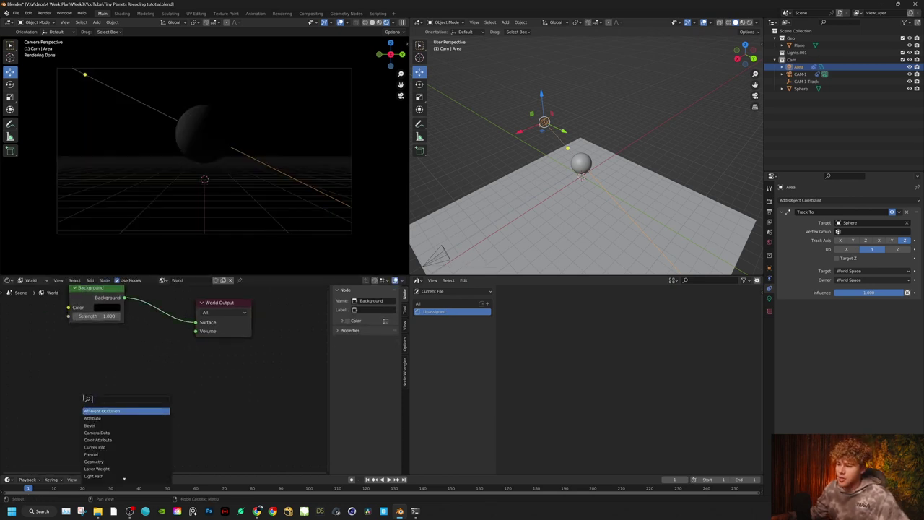
text(pr)
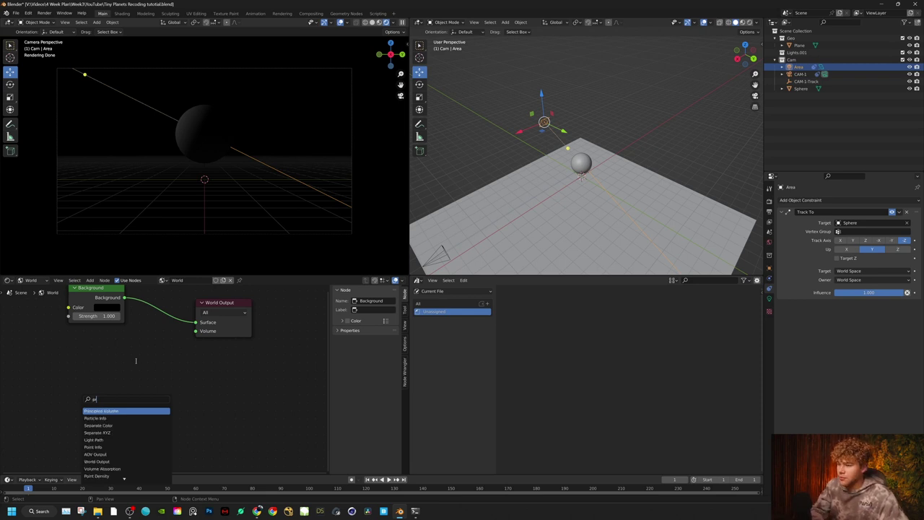
key(Return)
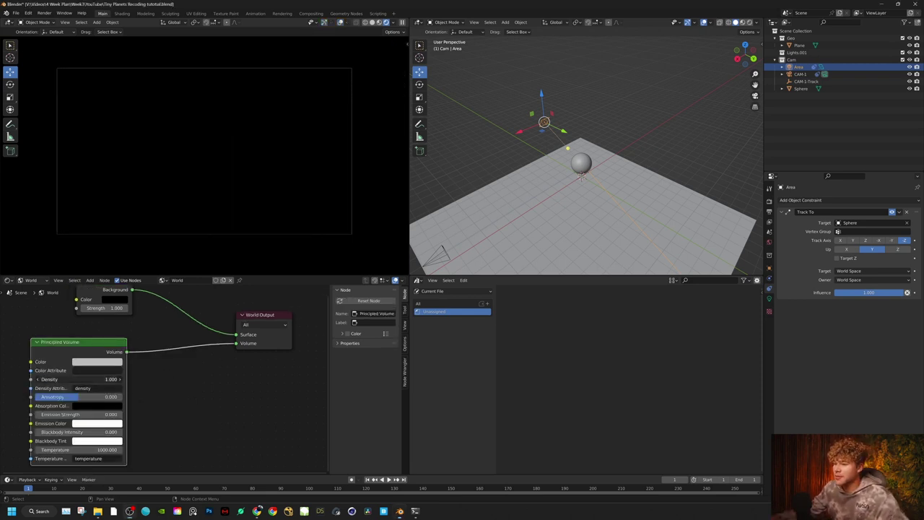
Set the Principled Volume's Density to 0.005.
double_click(108, 379)
text(.00)
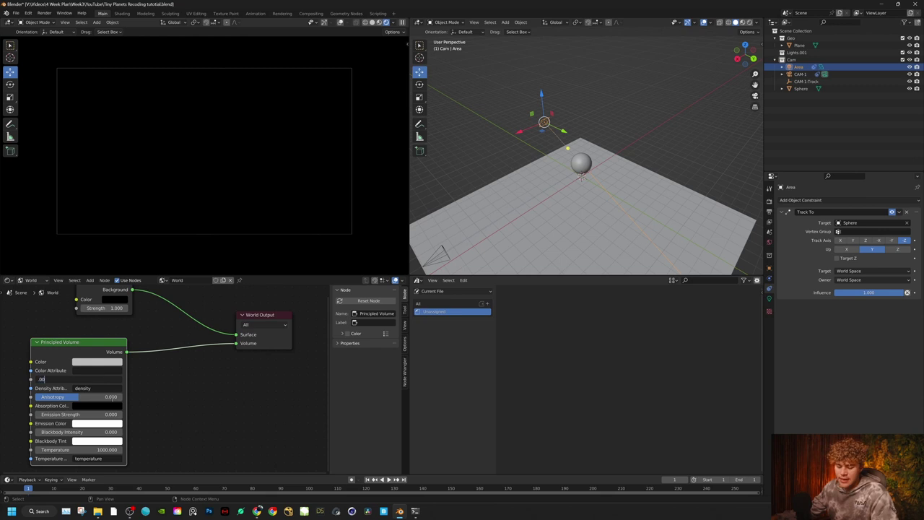
text(5)
key(Return)
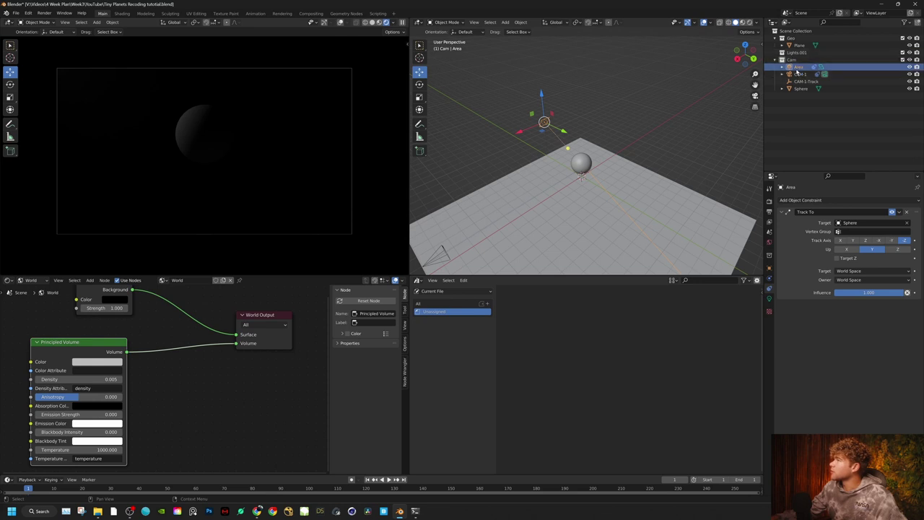
Put the area light into the Lights.001 collection and set its power to 1000 W.
drag(798, 66, 799, 56)
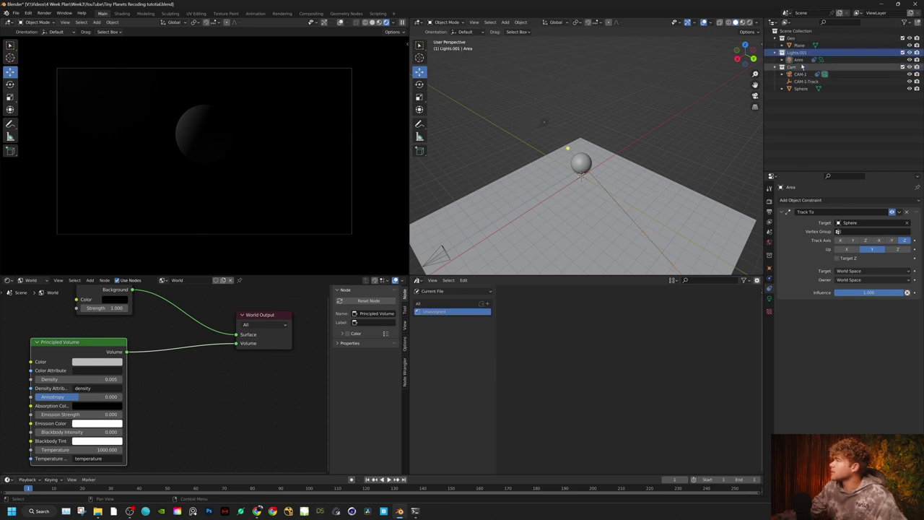
click(769, 298)
click(833, 250)
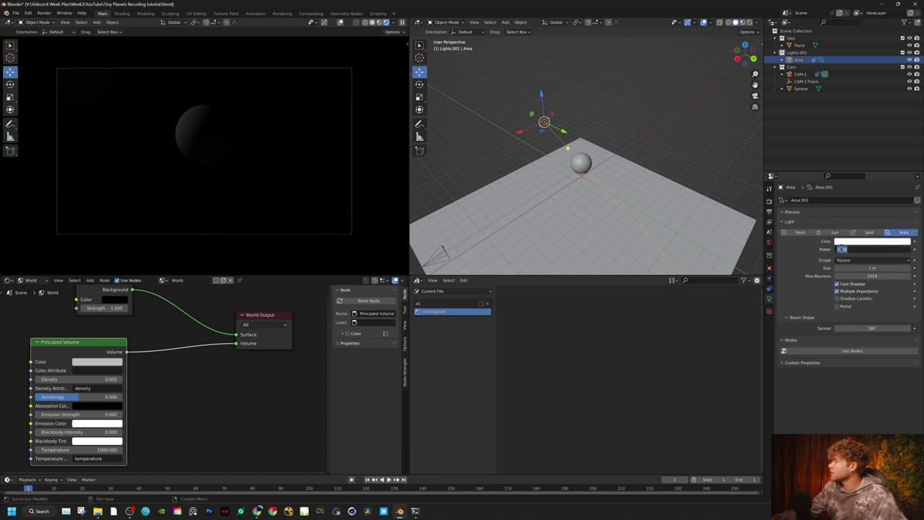
click(842, 249)
text(00)
key(Return)
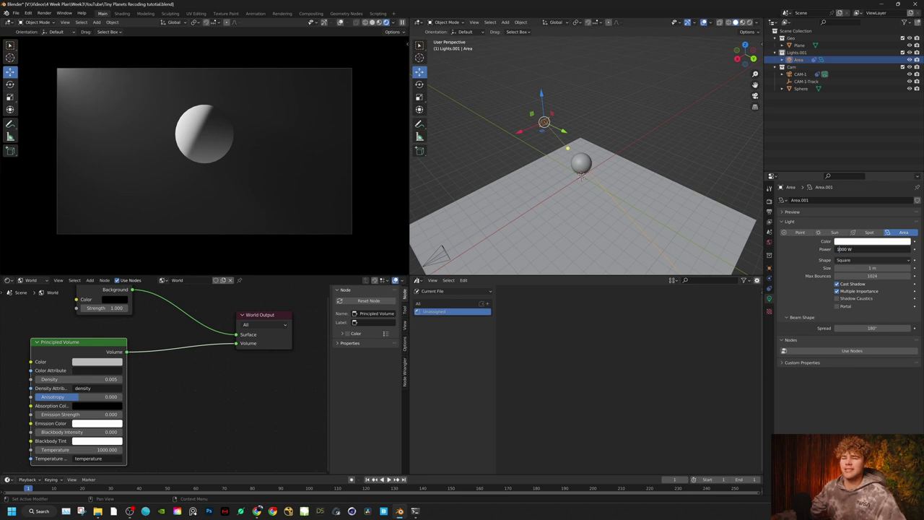
Disconnect the Principled Volume from the World Output and scale up the area light beside the sphere.
click(312, 437)
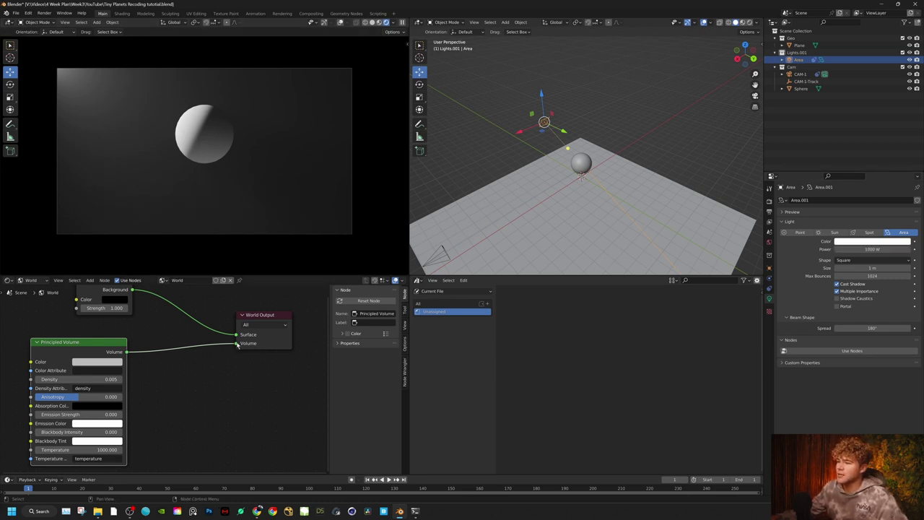
drag(237, 345, 167, 332)
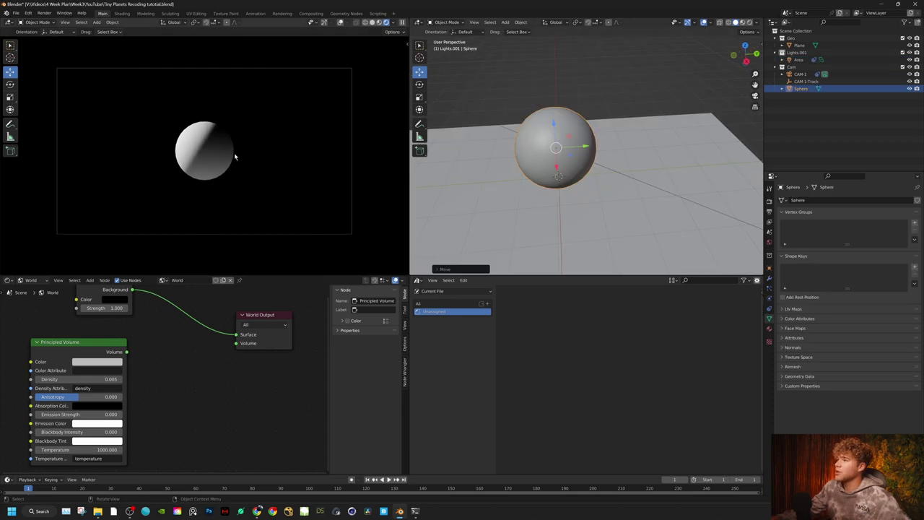
scroll(620, 165, down, 5)
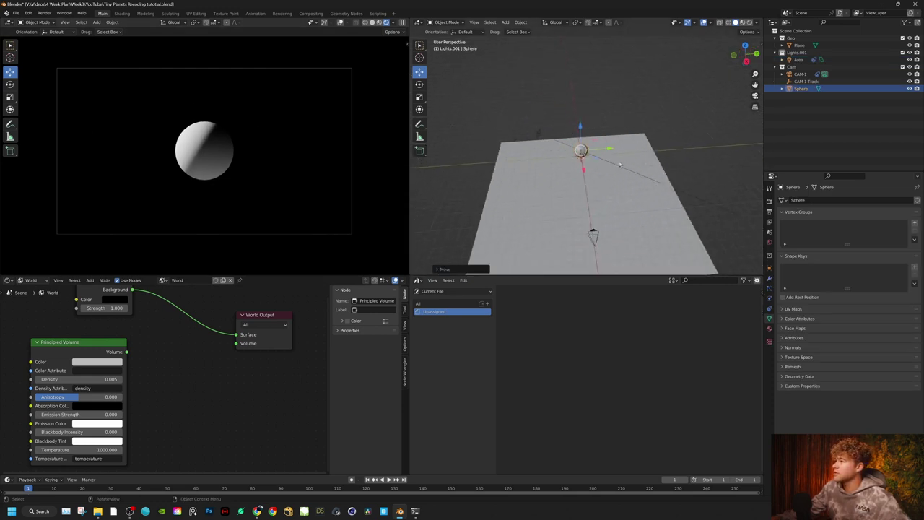
click(541, 135)
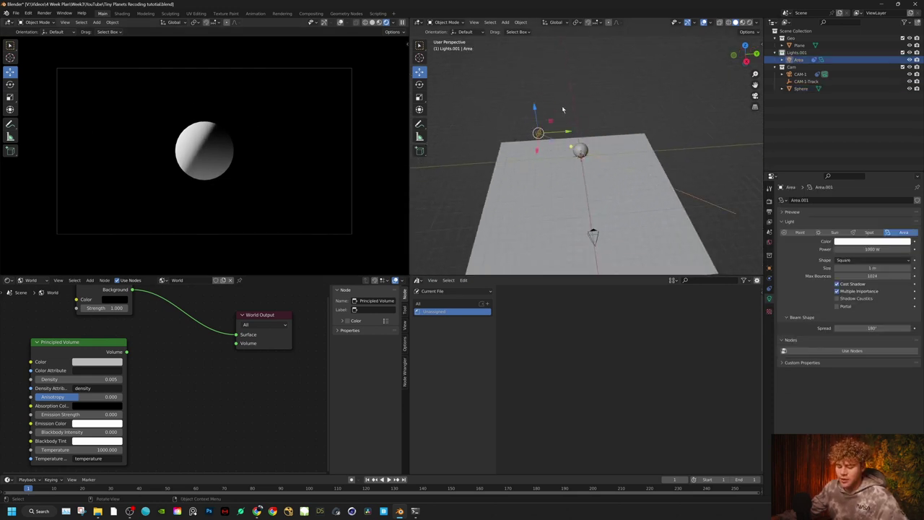
key(s)
click(675, 93)
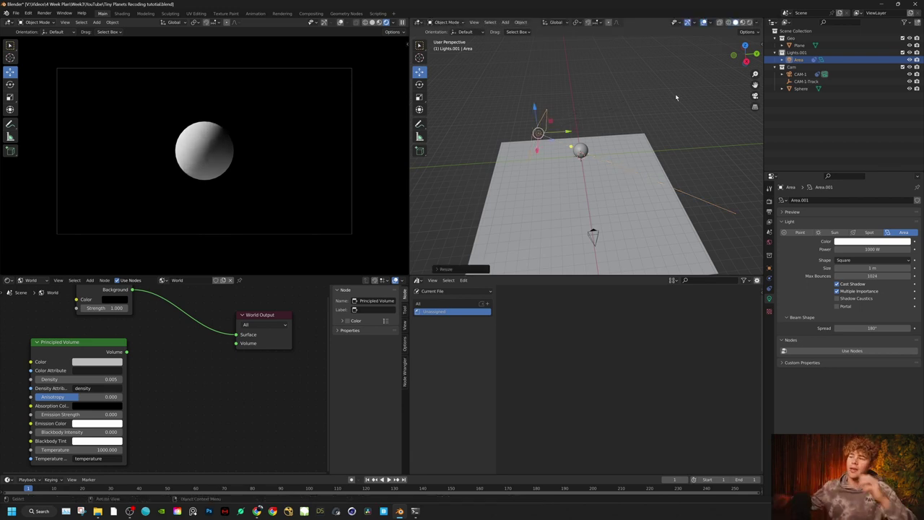
Select the ground plane and create a new material for it in the Object shader.
click(554, 256)
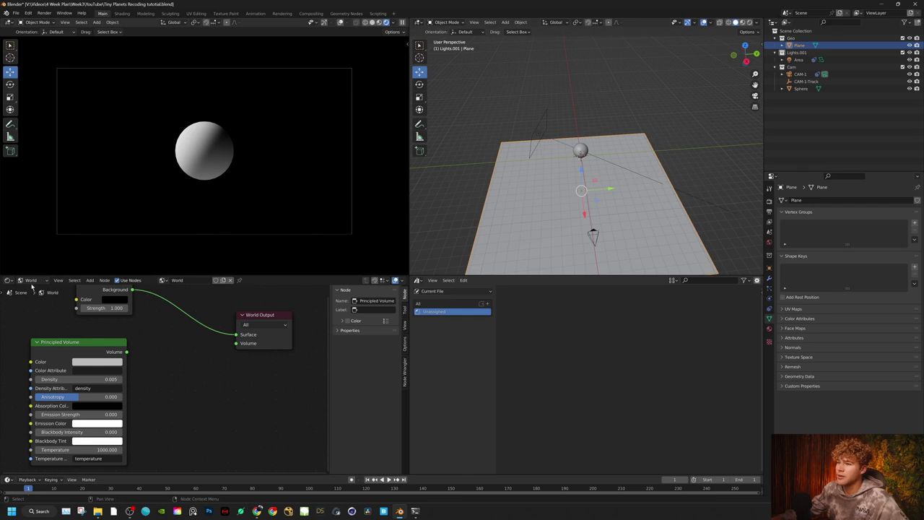
click(20, 282)
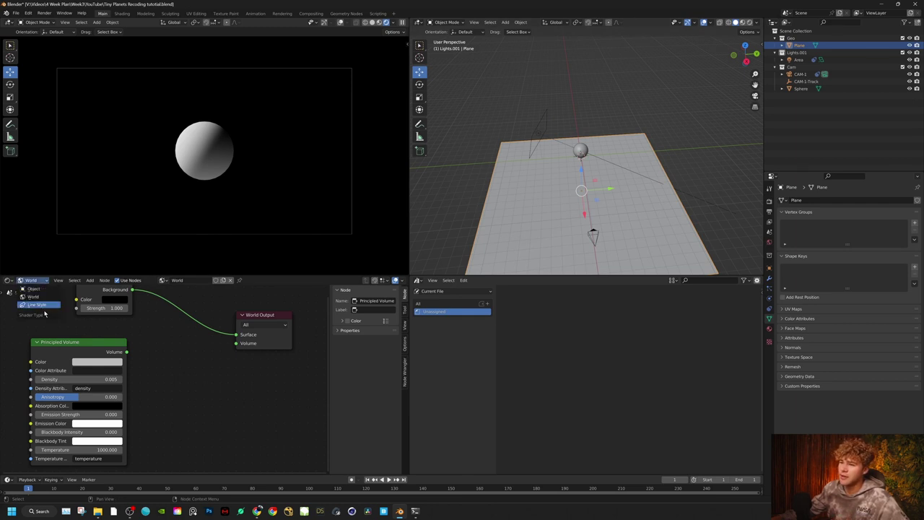
click(44, 283)
click(40, 282)
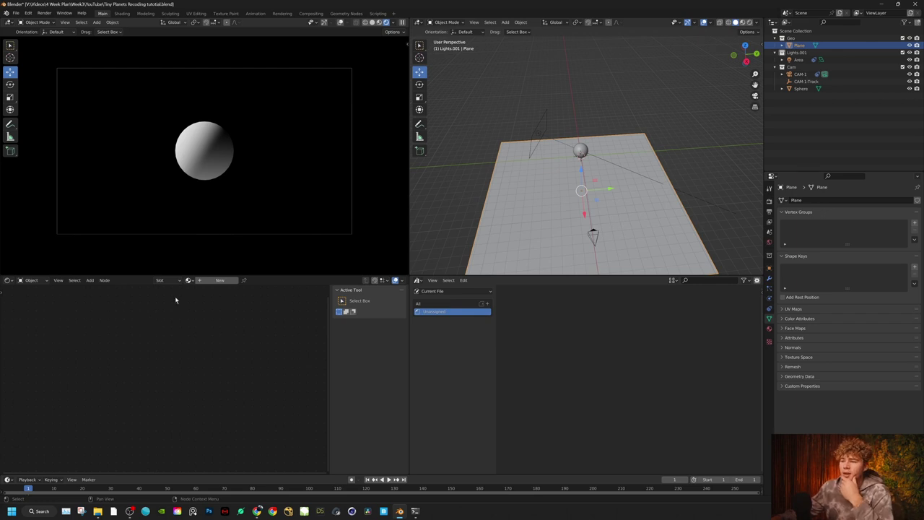
click(218, 280)
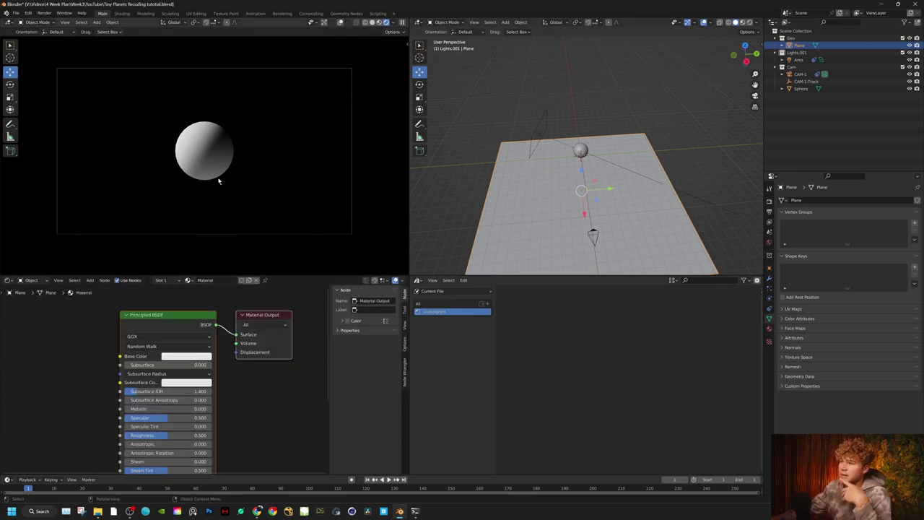
Darken the base colour of the plane's material to black.
click(198, 357)
drag(230, 258, 230, 300)
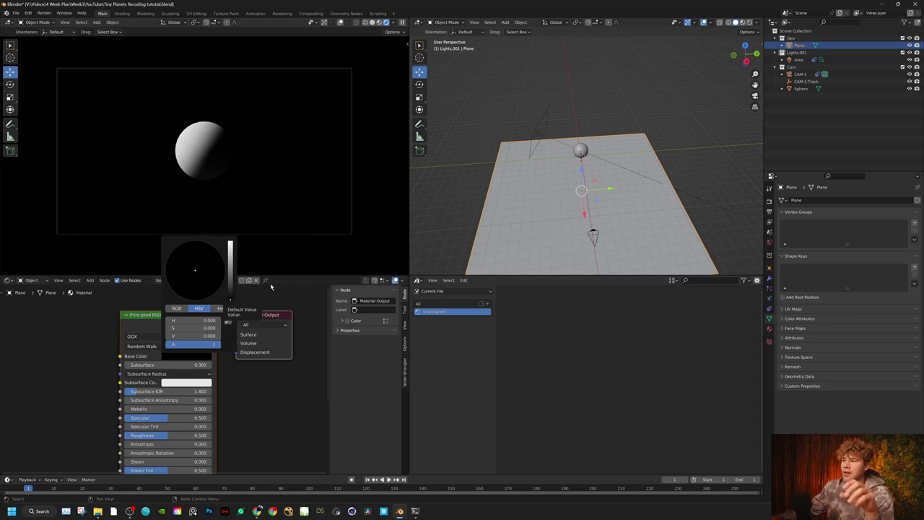
click(205, 356)
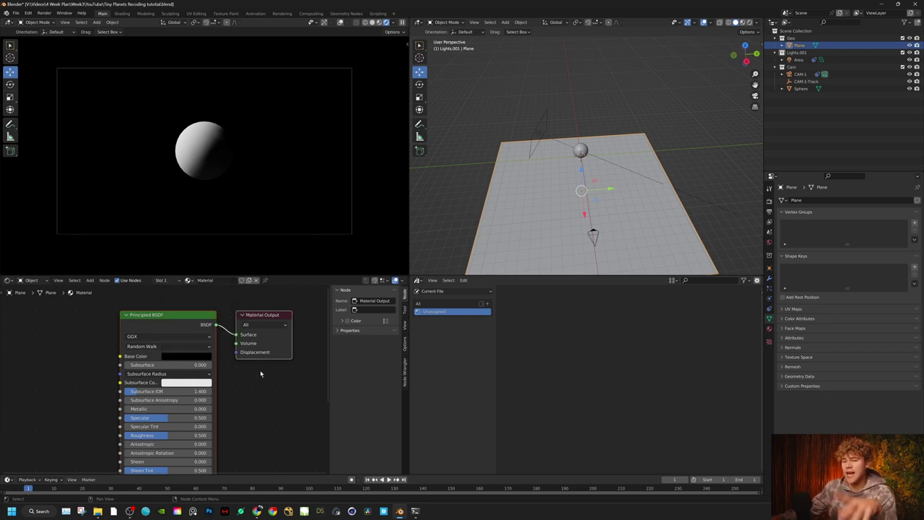
Brighten the base colour of the plane's material to a light grey.
click(195, 358)
drag(231, 293, 230, 259)
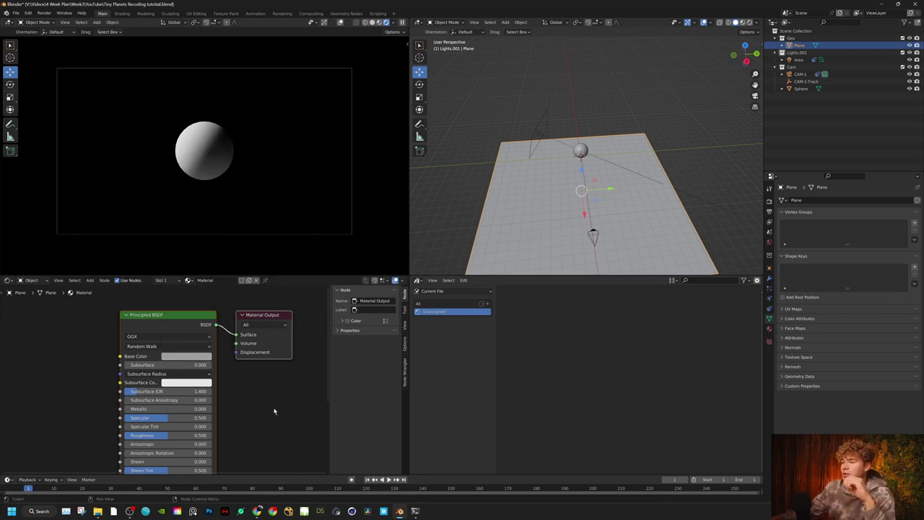
click(192, 365)
key(Return)
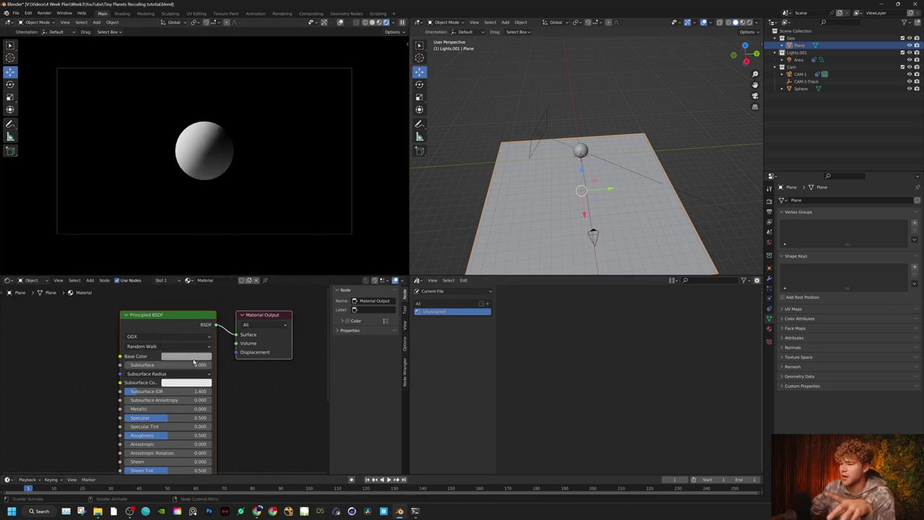
click(189, 356)
drag(231, 266, 231, 264)
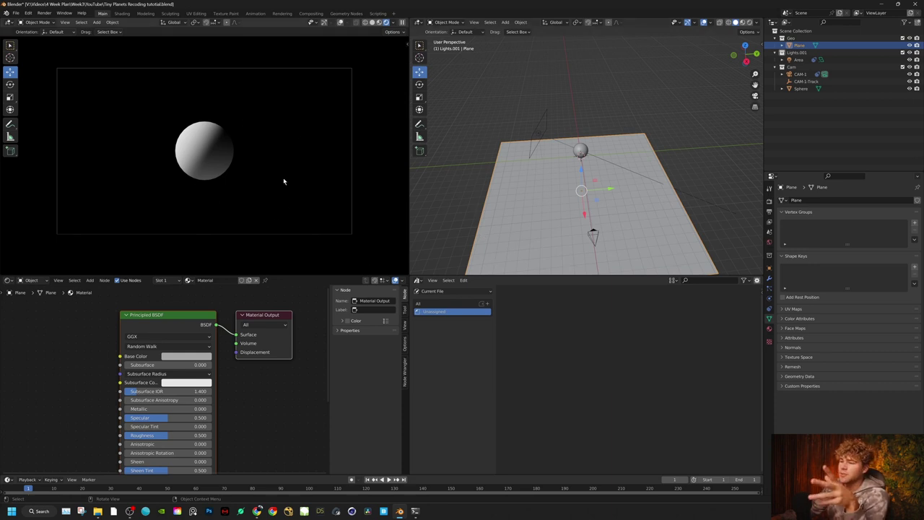
Select the sphere and move the Group Input node closer to the Group Output in its geometry node tree.
middle_drag(649, 180, 559, 116)
scroll(610, 170, up, 5)
click(558, 117)
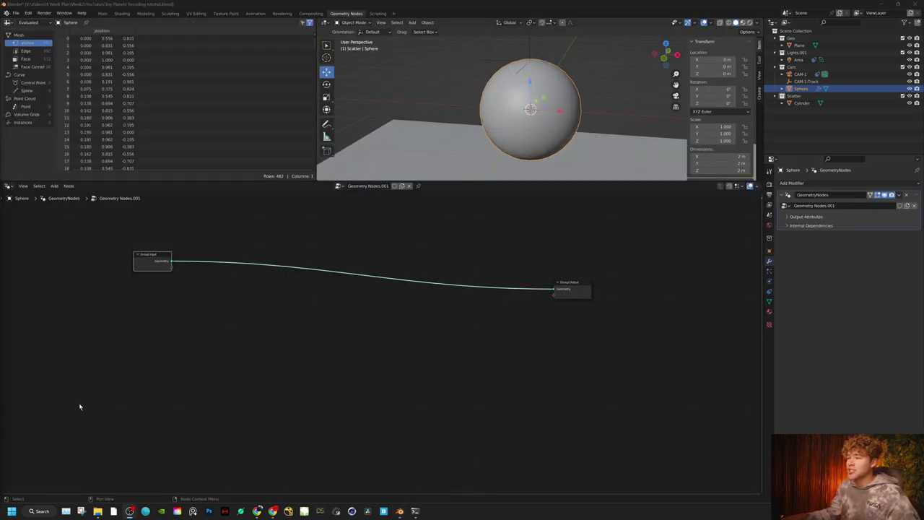
drag(143, 252, 207, 291)
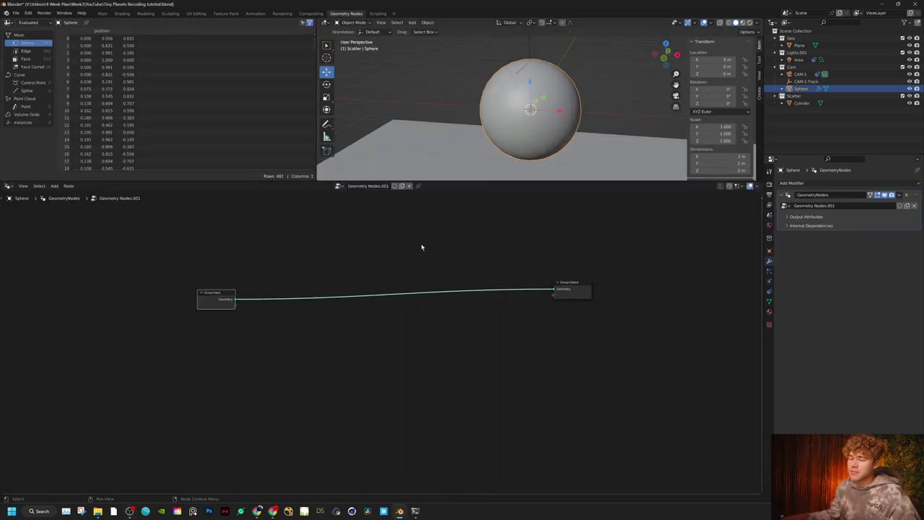
Move the Group Output node a little closer to the Group Input node.
middle_drag(421, 245, 392, 261)
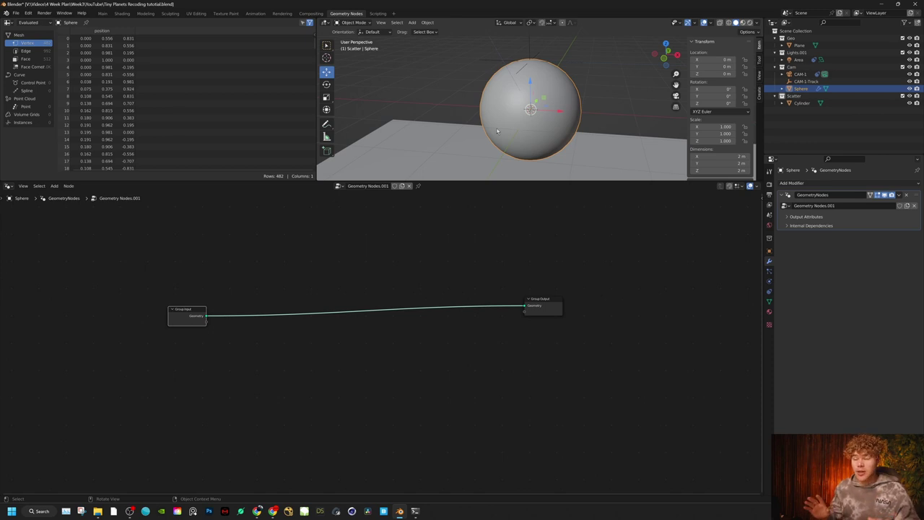
scroll(285, 331, up, 2)
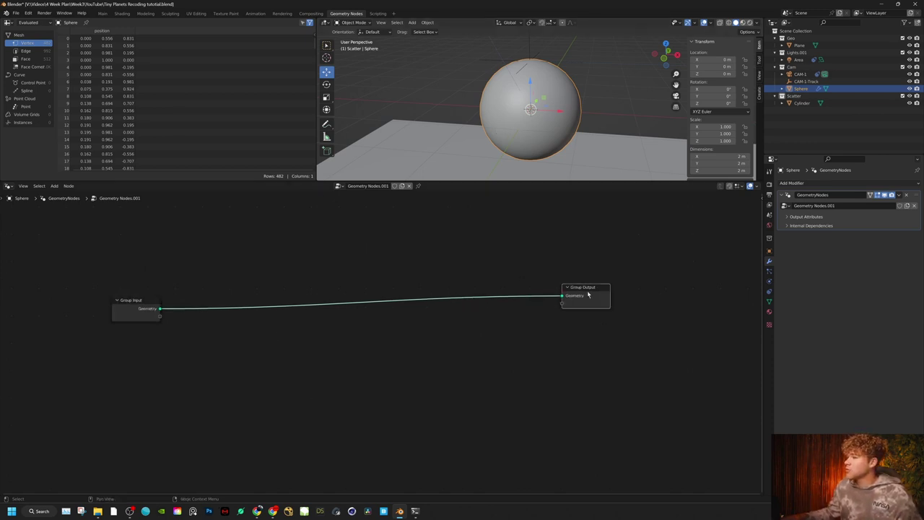
drag(587, 298, 548, 314)
Add a Distribute Points on Faces node between Group Input and Group Output, and place it below the Group Input node.
click(300, 364)
key(shift+a)
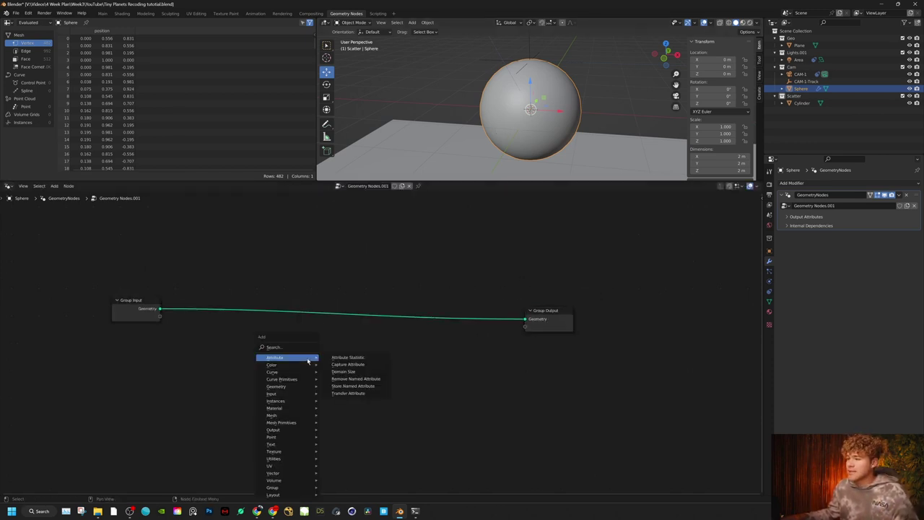
click(304, 346)
text(pppp)
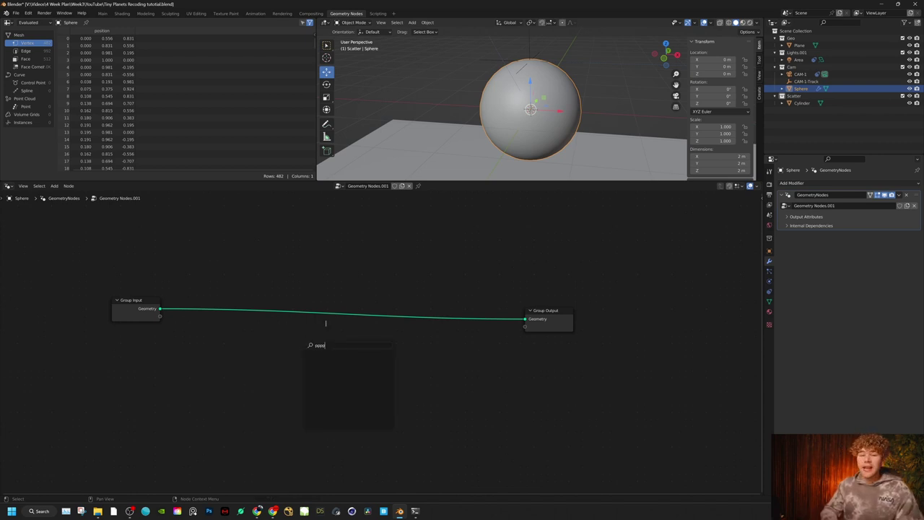
key(BackSpace)
key(BackSpace)
key(BackSpace)
key(BackSpace)
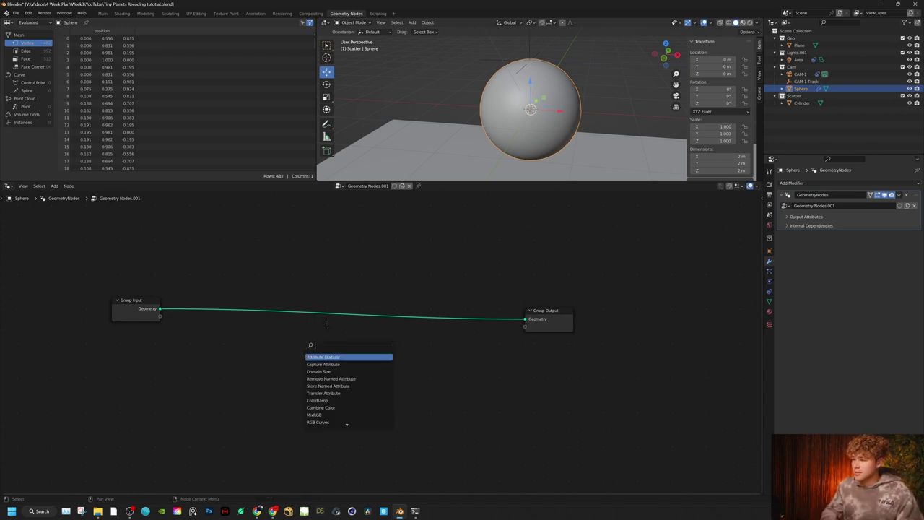
text(distribute)
key(Return)
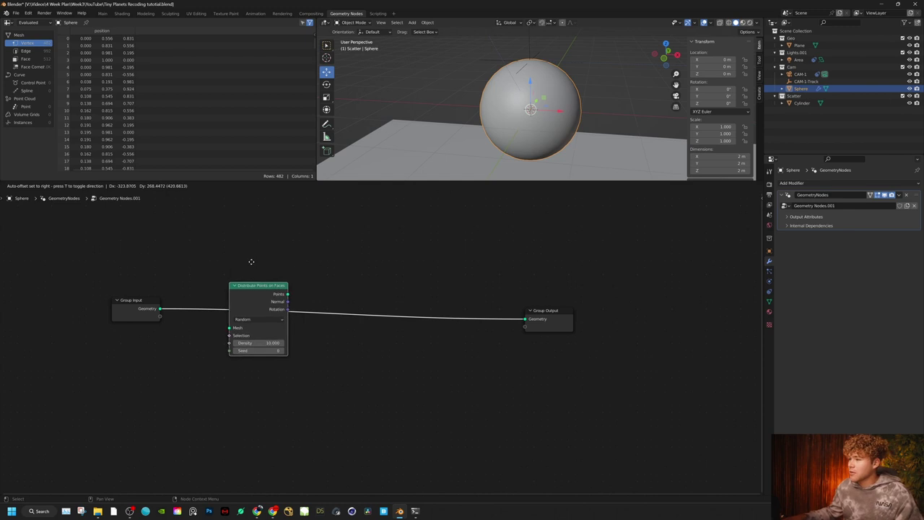
click(252, 261)
drag(258, 286, 248, 348)
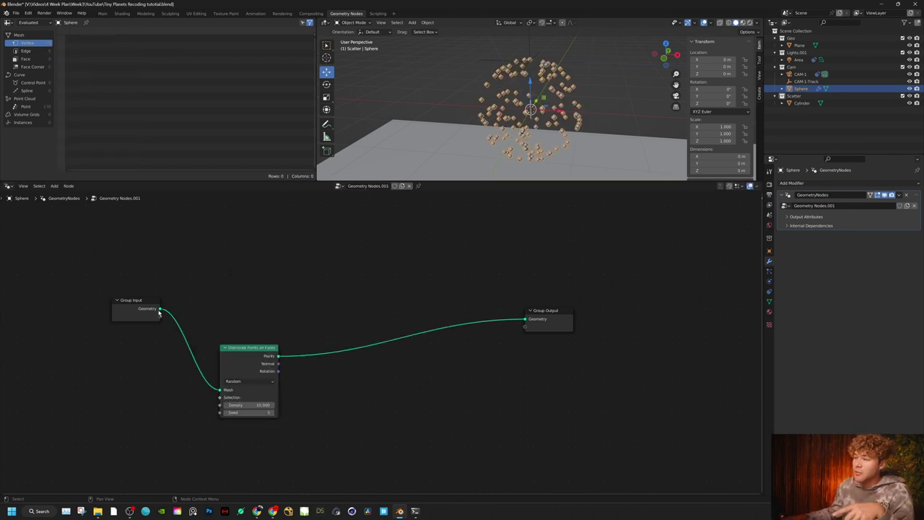
Add a Join Geometry node before the Group Output, combining the Group Input geometry with the distributed points.
drag(160, 309, 346, 323)
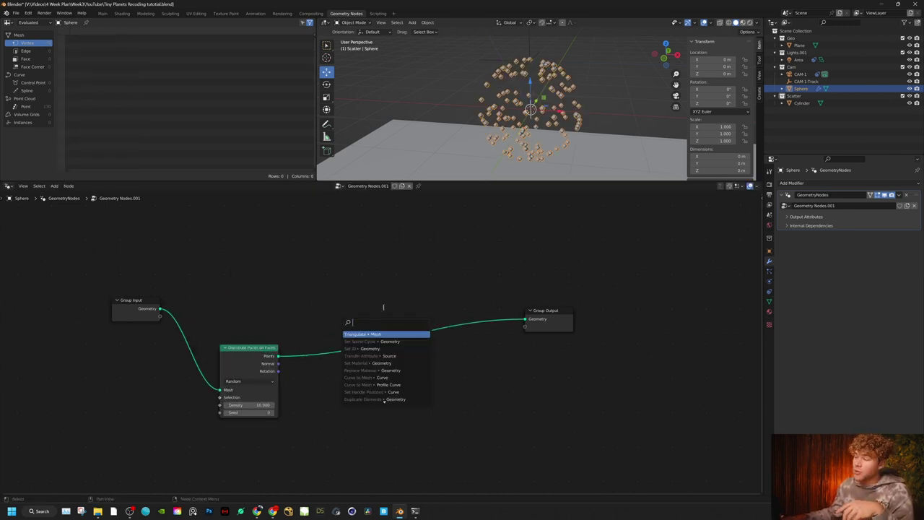
key(Escape)
drag(160, 309, 406, 294)
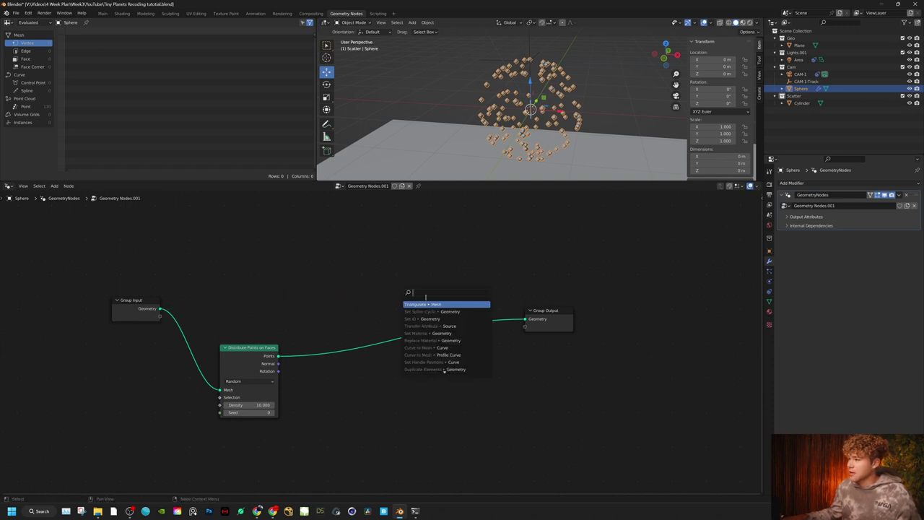
text(joinm)
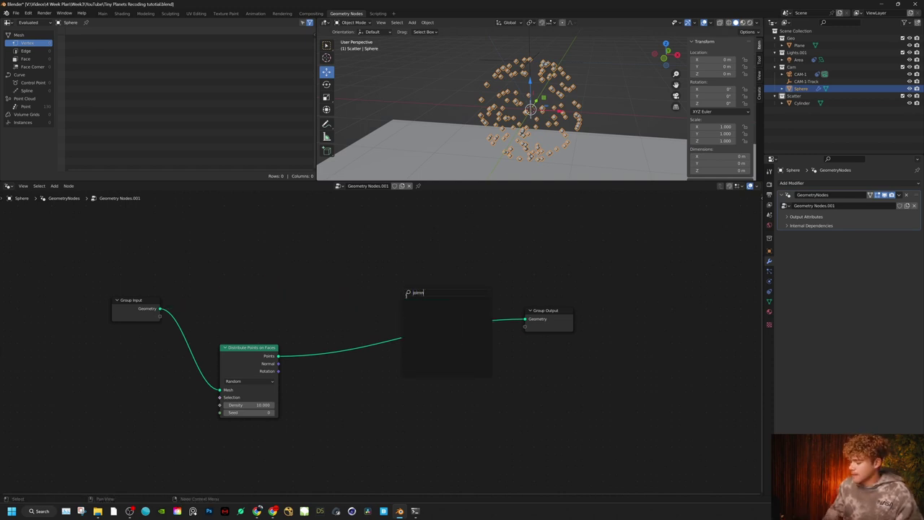
key(BackSpace)
key(Return)
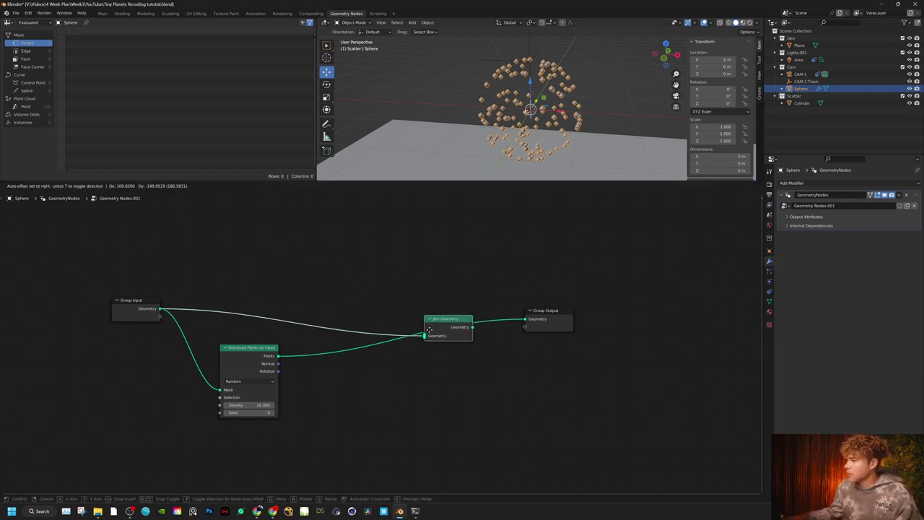
click(486, 321)
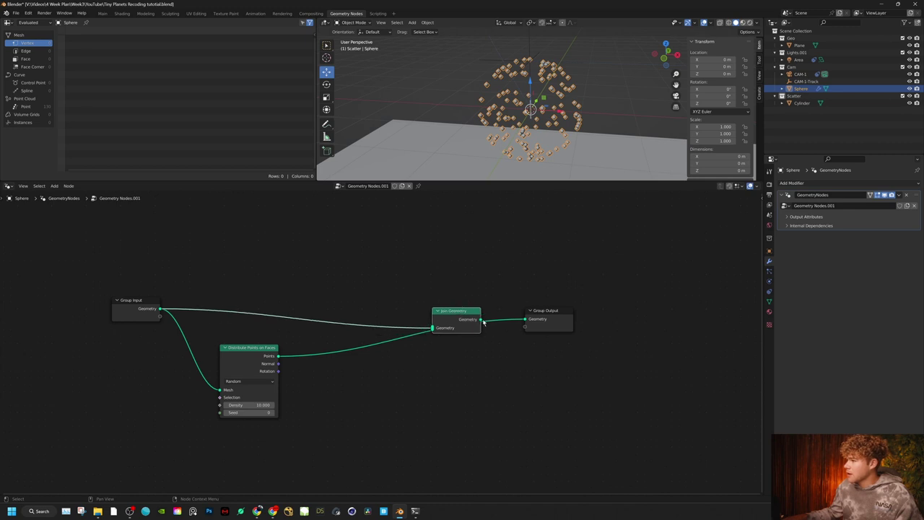
drag(481, 320, 525, 318)
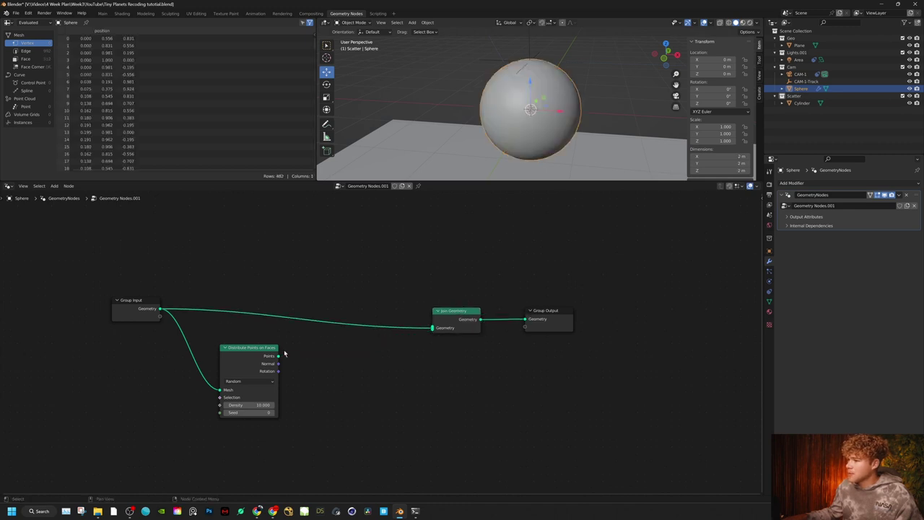
drag(279, 355, 432, 328)
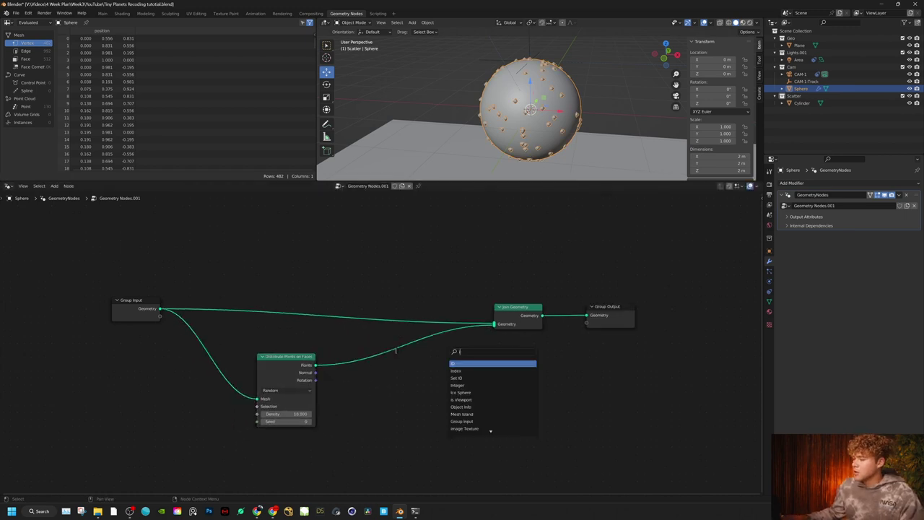
Insert an Instance on Points node between Distribute Points on Faces and Join Geometry.
text(n)
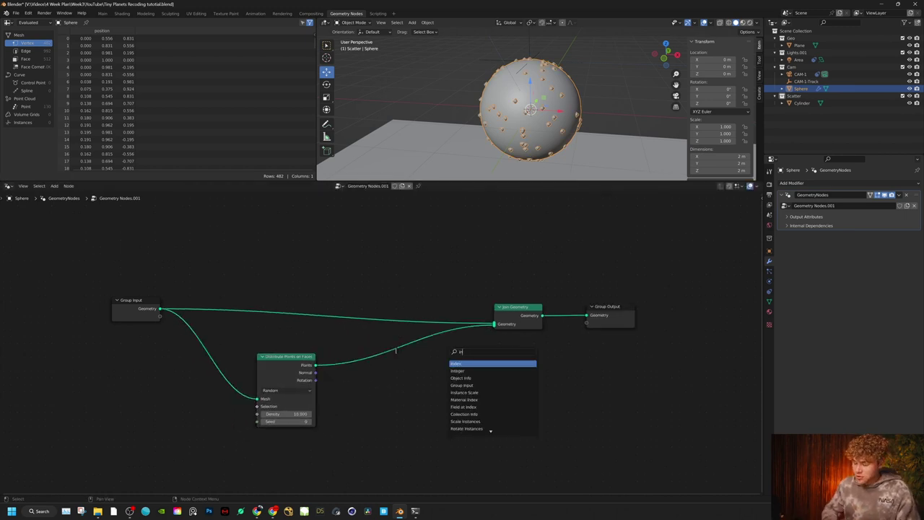
text(stance)
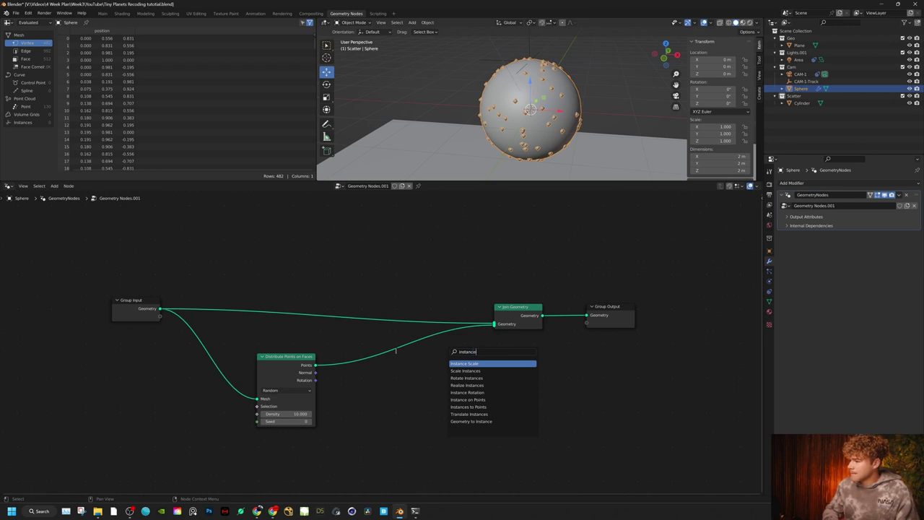
text( on)
key(Return)
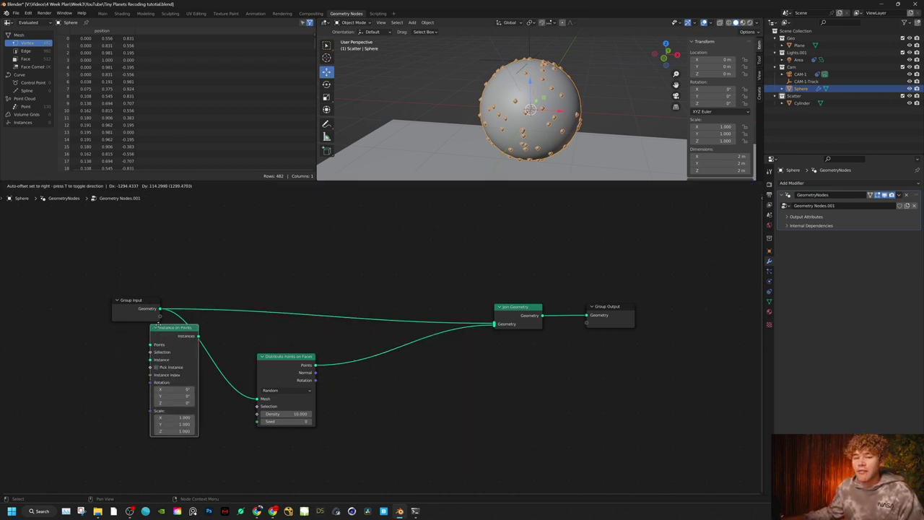
click(335, 339)
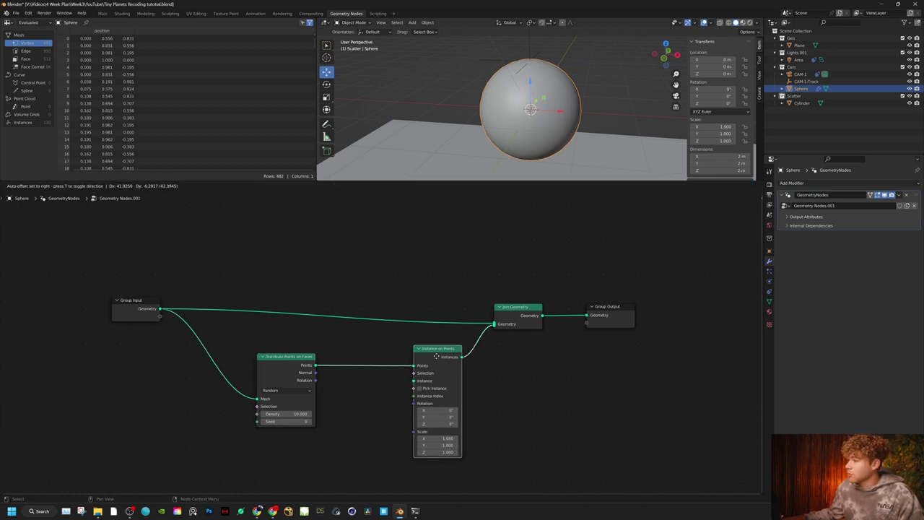
Bring the Scatter collection in as the Instance input of Instance on Points, with Separate Children enabled and Reset Children disabled.
middle_drag(427, 359, 397, 295)
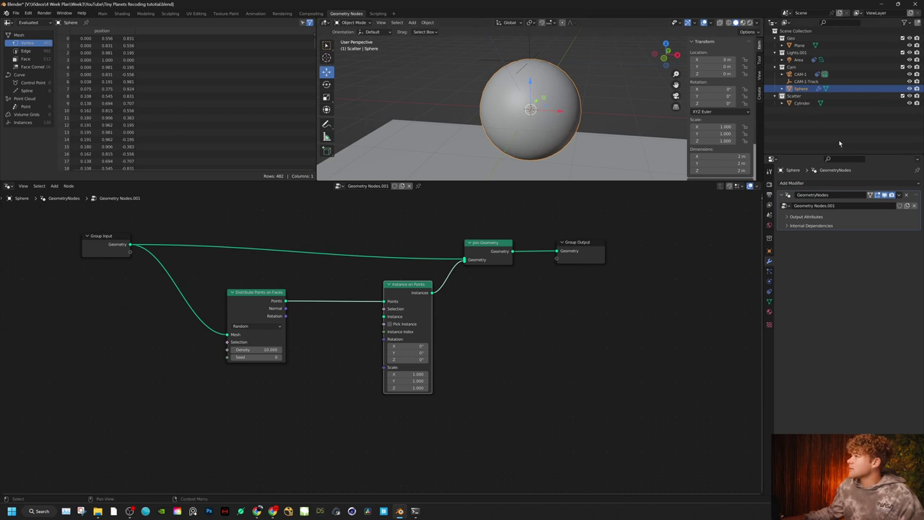
drag(789, 97, 387, 319)
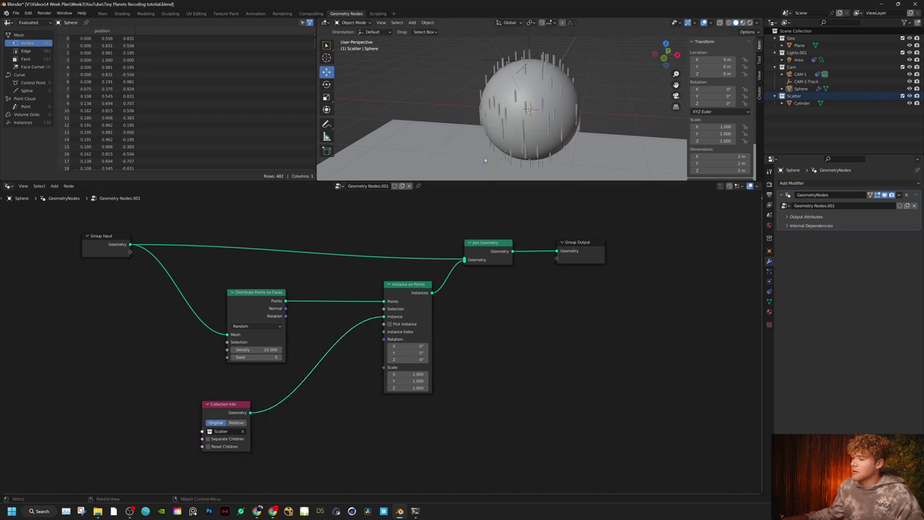
scroll(272, 410, up, 2)
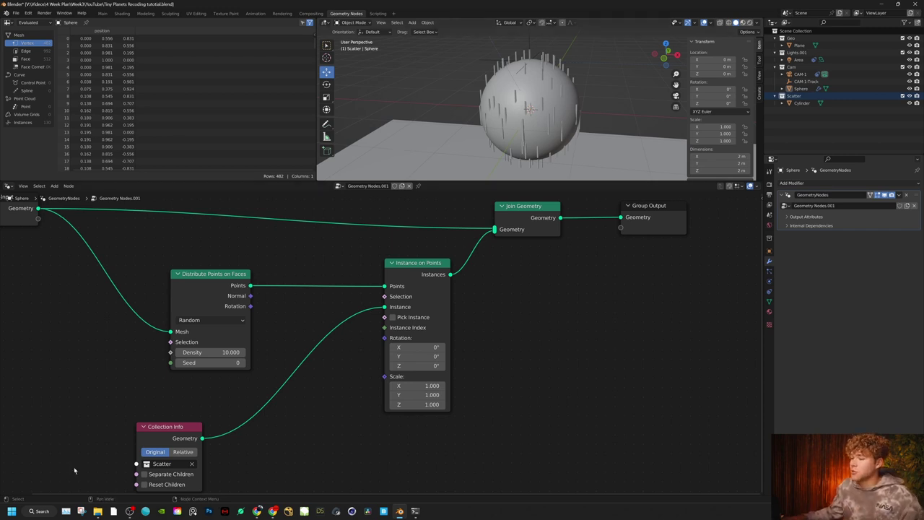
drag(143, 474, 144, 485)
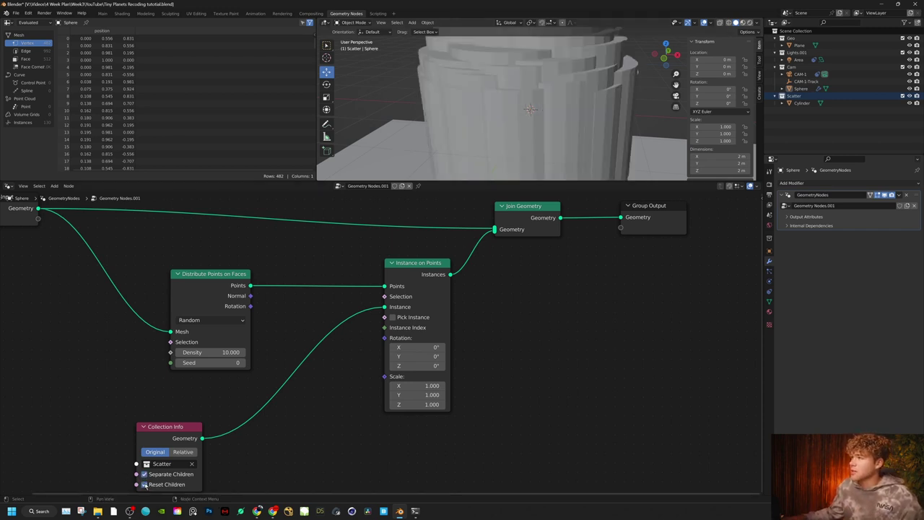
click(145, 485)
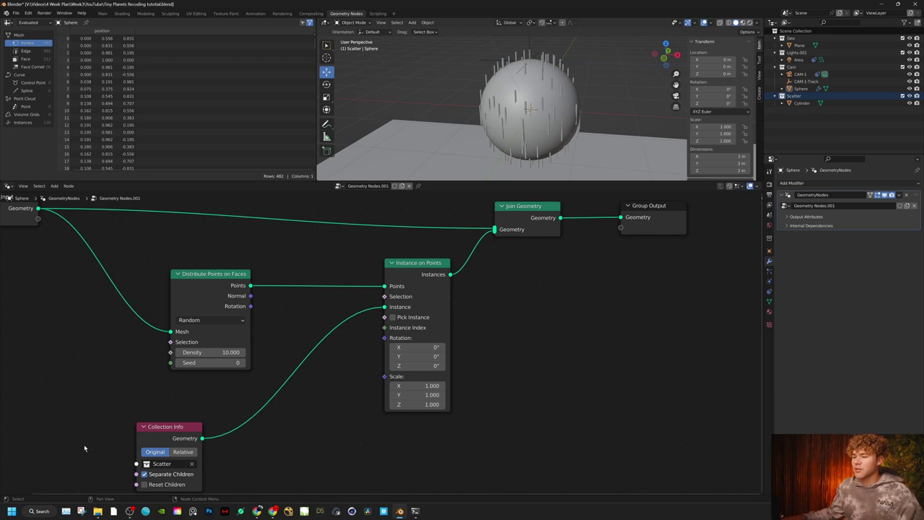
drag(197, 427, 254, 390)
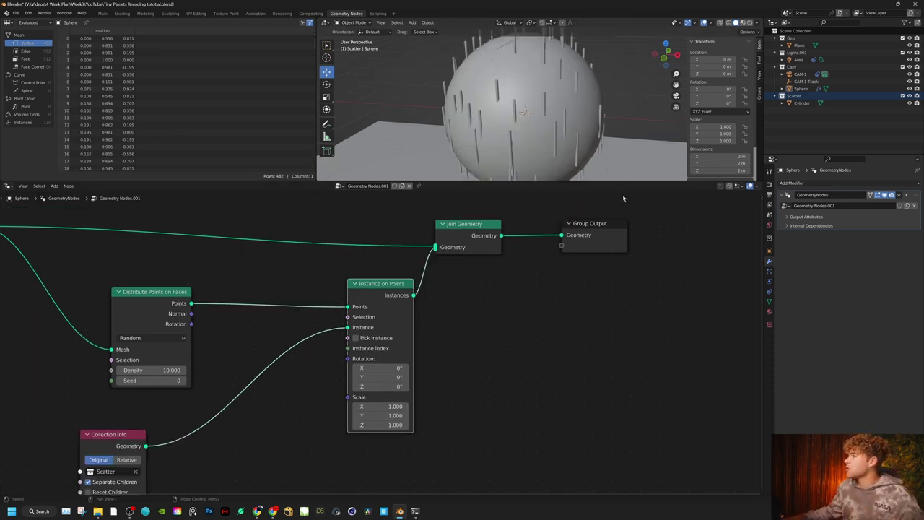
Enlarge the 3D viewport and display the sphere's face normals as long lines in Edit Mode to examine their directions.
drag(620, 181, 623, 269)
click(709, 23)
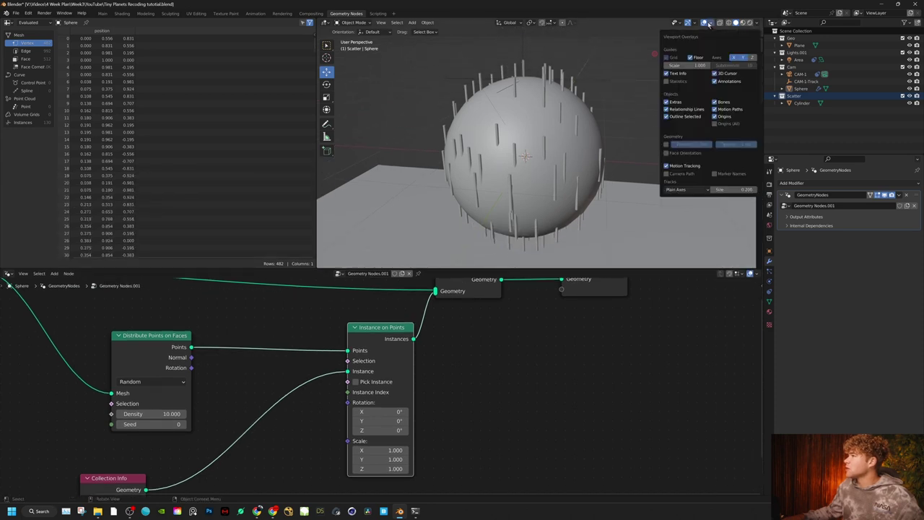
key(Tab)
click(710, 23)
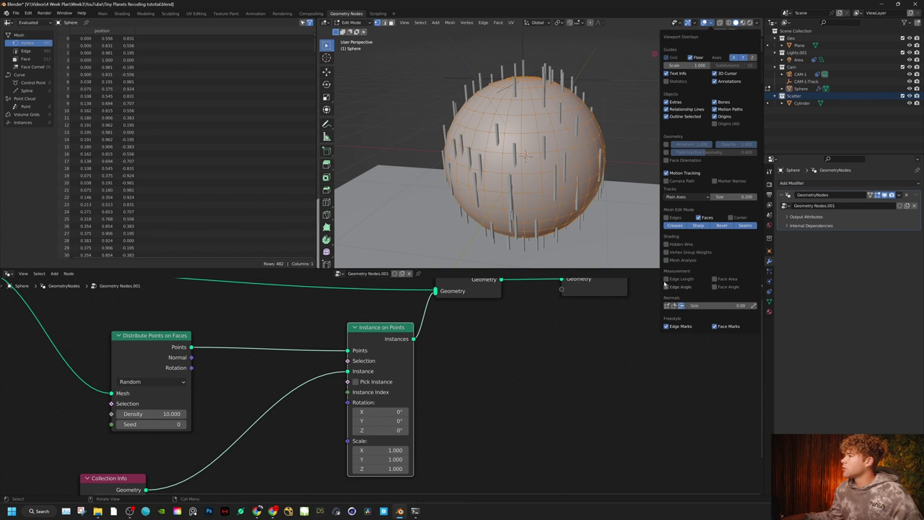
key(n)
mouse_move(644, 114)
middle_down()
mouse_move(613, 122)
mouse_move(630, 114)
middle_up()
click(711, 23)
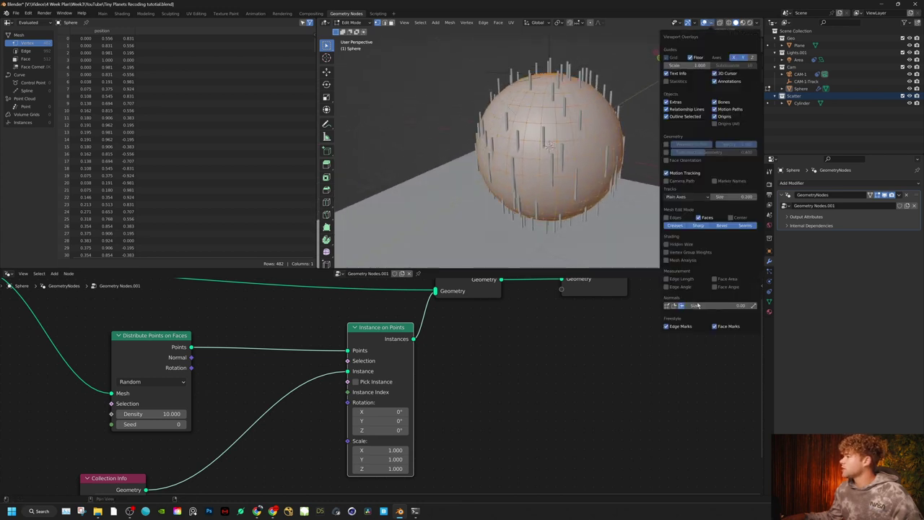
drag(697, 309, 722, 308)
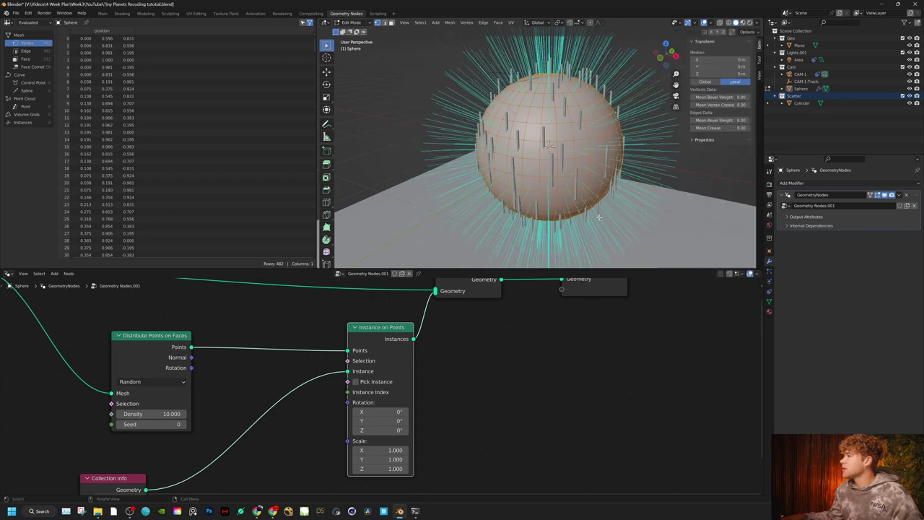
mouse_move(551, 146)
middle_down()
mouse_move(570, 154)
mouse_move(538, 155)
middle_up()
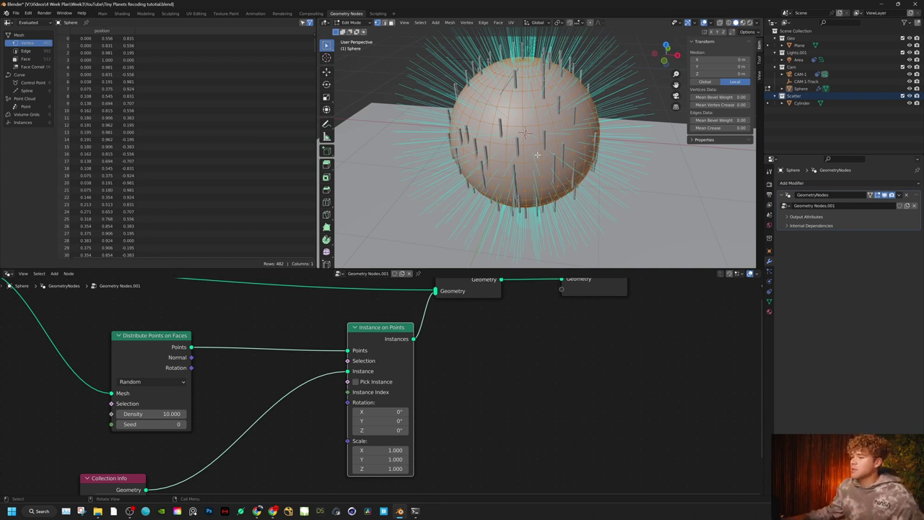
Spread out the Distribute Points on Faces and Collection Info nodes to make room, and return the sphere to Object Mode.
drag(165, 338, 90, 309)
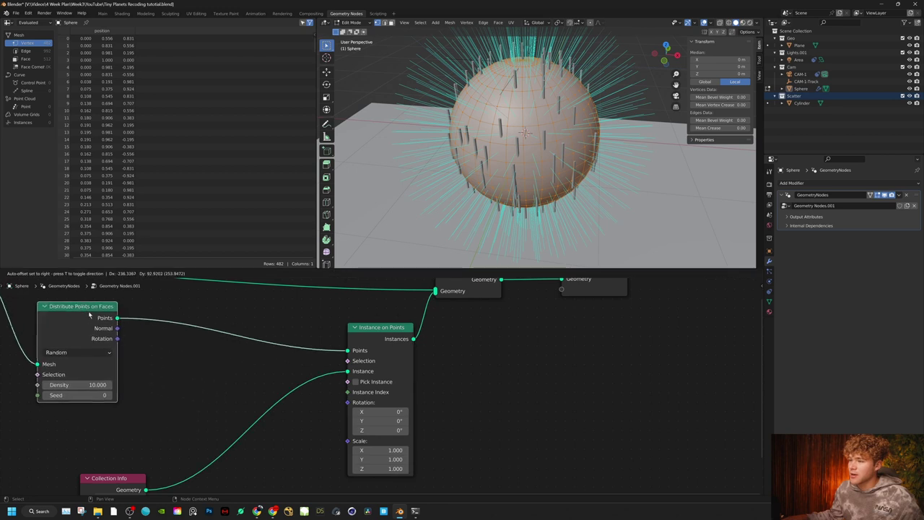
middle_drag(149, 370, 171, 304)
drag(140, 410, 172, 440)
scroll(195, 368, down, 2)
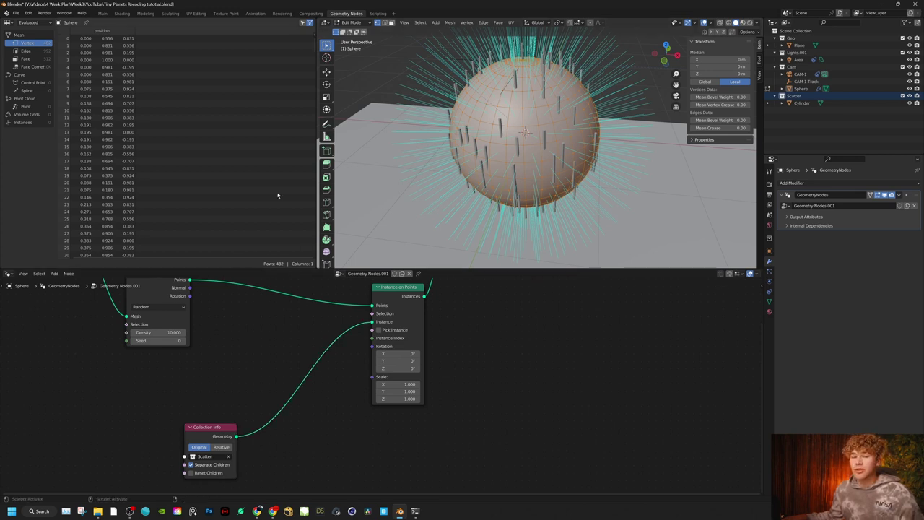
key(Tab)
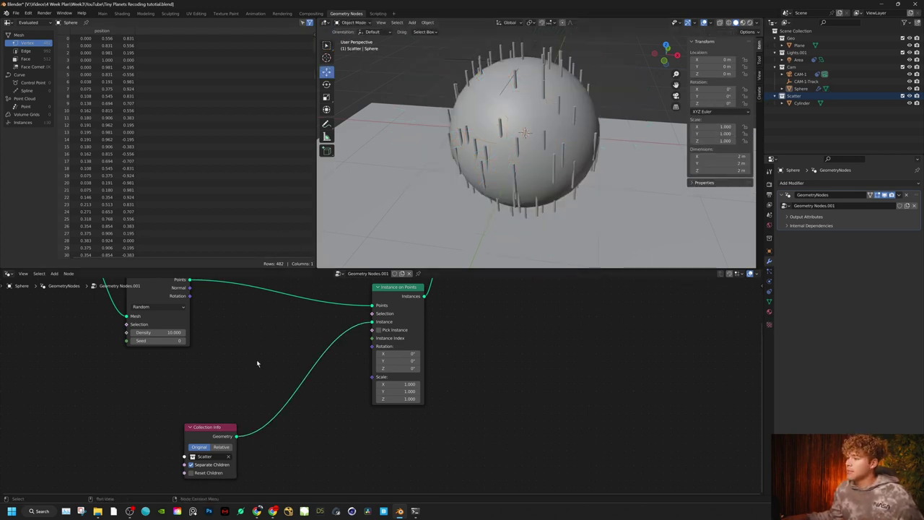
Add an Align Euler to Vector node driven by the Normal output of Distribute Points on Faces, and rearrange it and Collection Info.
key(shift+a)
text(al)
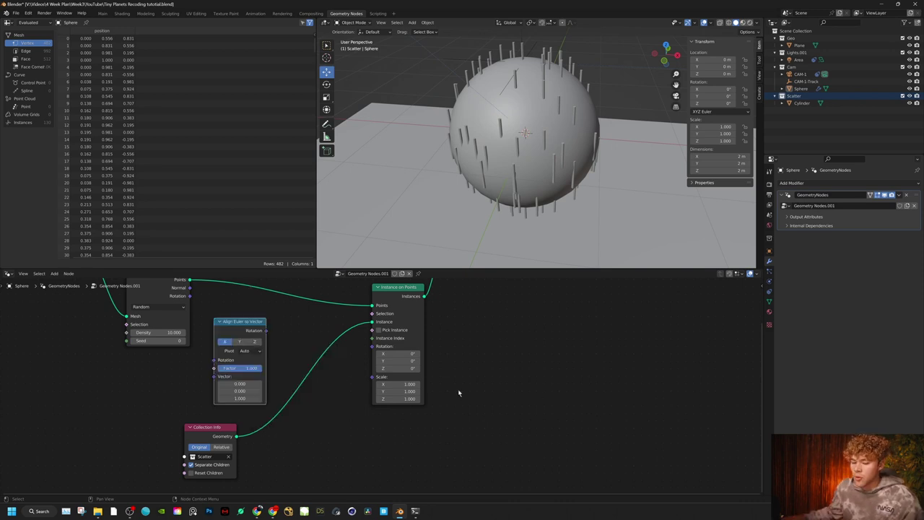
drag(190, 288, 214, 376)
drag(209, 426, 281, 446)
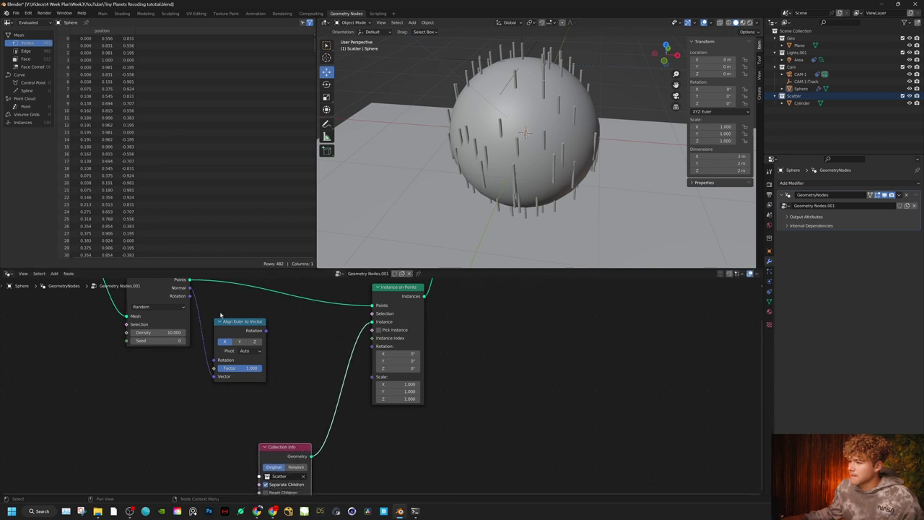
drag(241, 322, 216, 394)
Insert a Vector Math node set to Add between Align Euler to Vector and the Rotation input of Instance on Points.
key(shift+a)
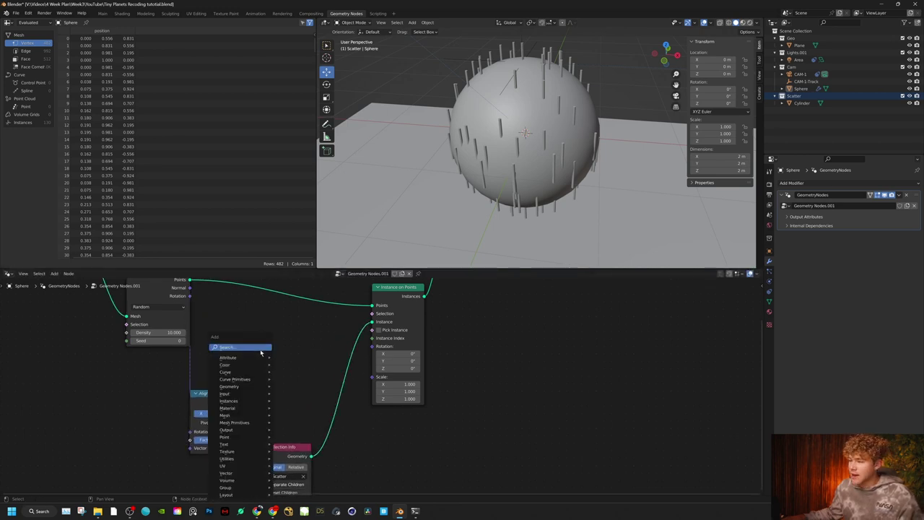
text(math)
click(317, 370)
click(312, 355)
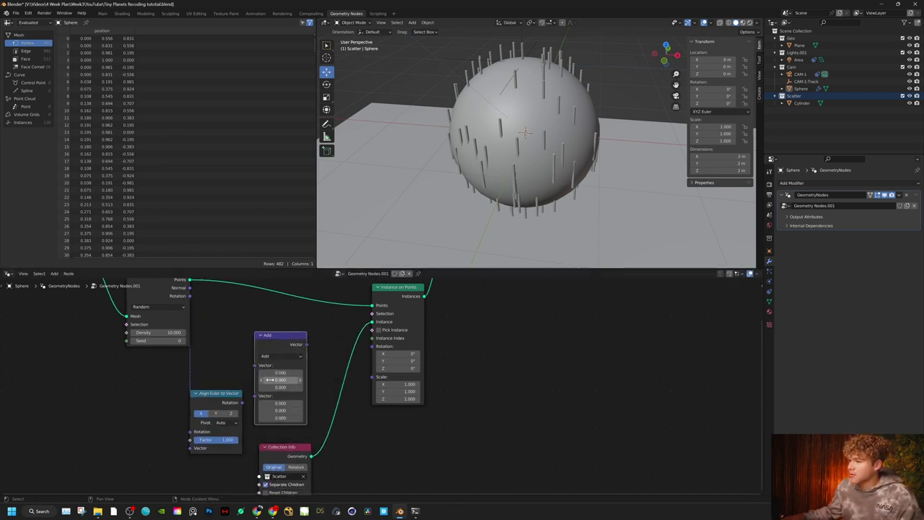
drag(225, 394, 260, 366)
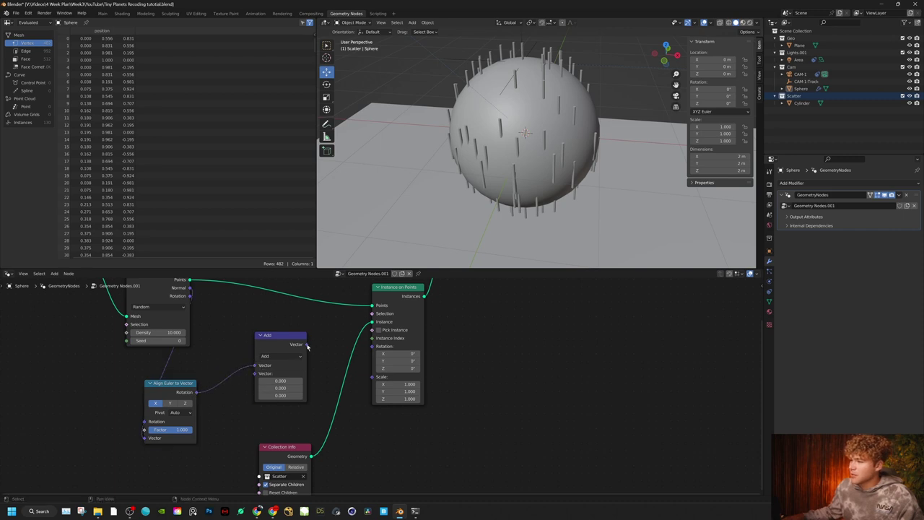
drag(306, 345, 310, 339)
drag(304, 290, 373, 377)
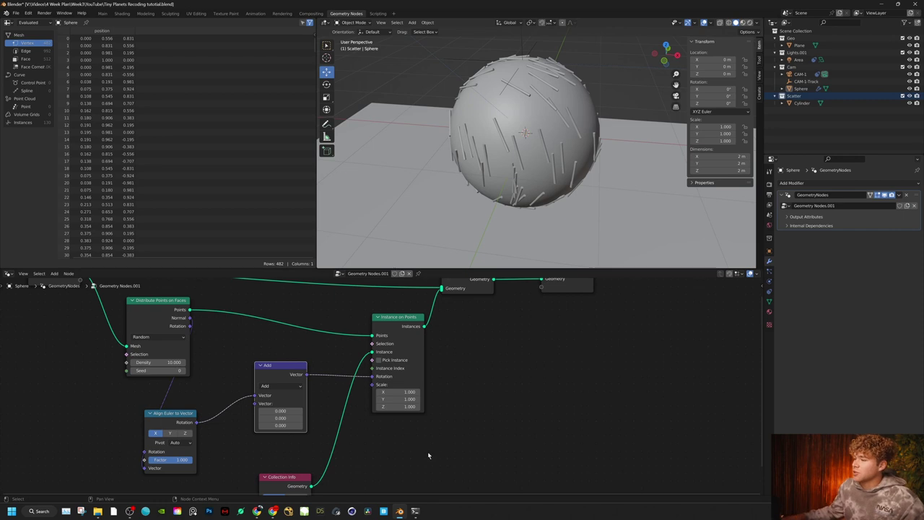
Try rotation offsets of 13.8 on Y and 4 on Z in the Add node, and reset both to 0.
drag(261, 418, 293, 425)
scroll(583, 160, up, 3)
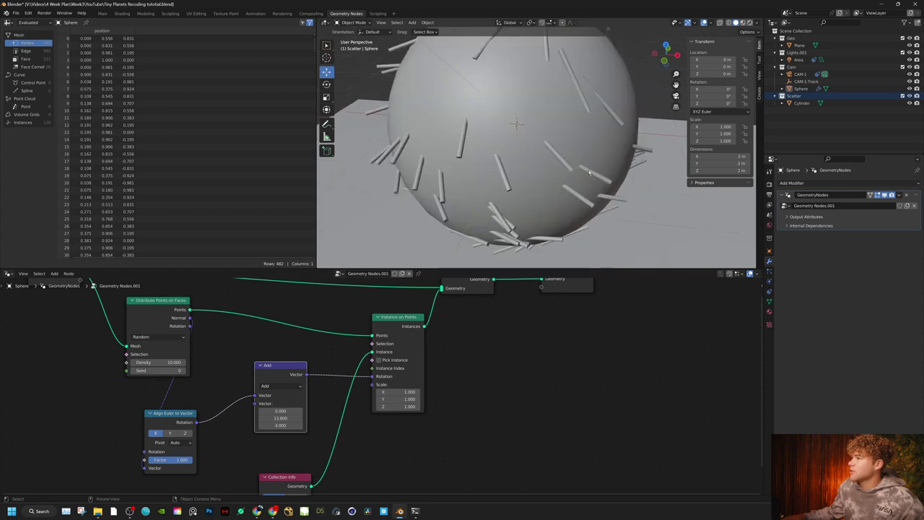
middle_drag(584, 162, 559, 156)
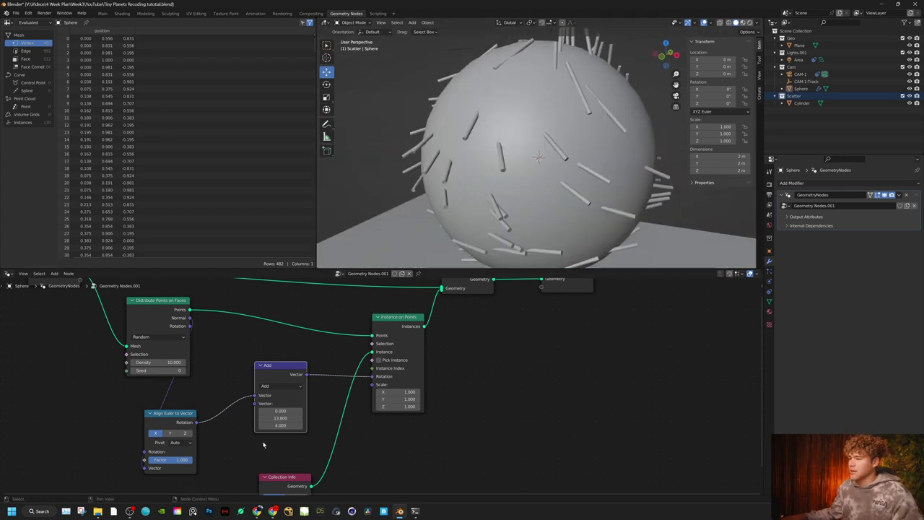
click(280, 427)
key(Return)
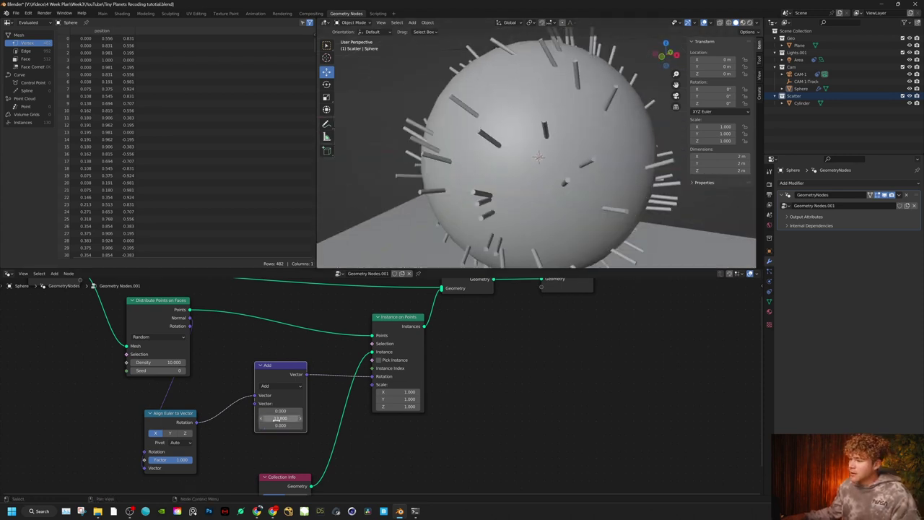
click(279, 419)
text(0)
key(Return)
Set the Align Euler to Vector axis to Z and check the scattered cylinders around the sphere.
middle_drag(236, 442, 233, 423)
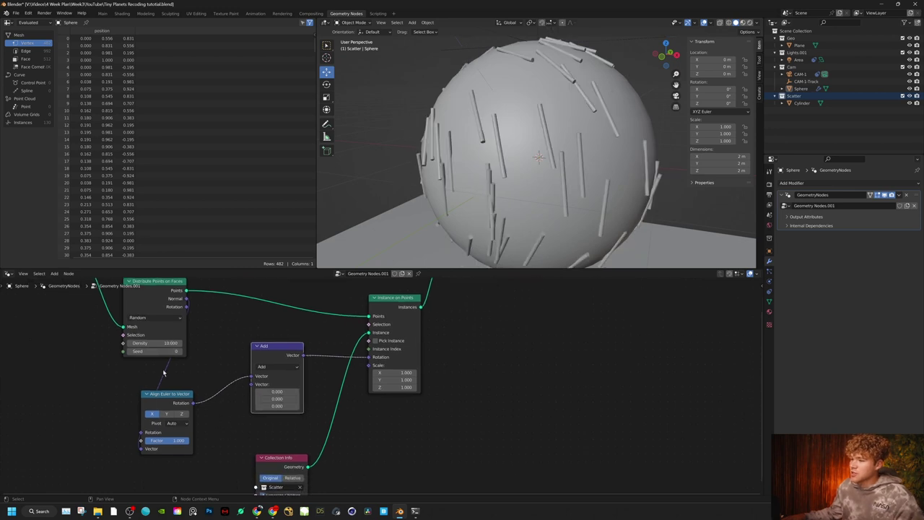
click(181, 414)
scroll(554, 134, down, 2)
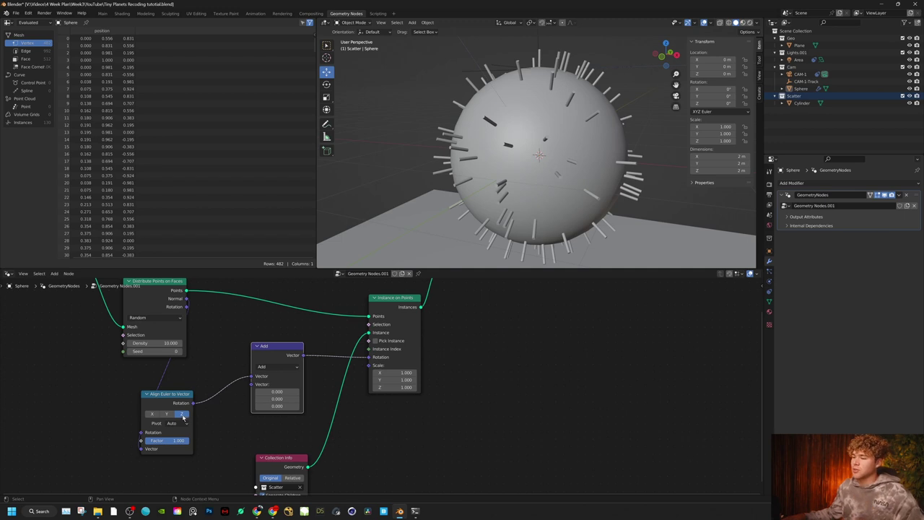
middle_drag(469, 144, 456, 86)
scroll(499, 158, down, 2)
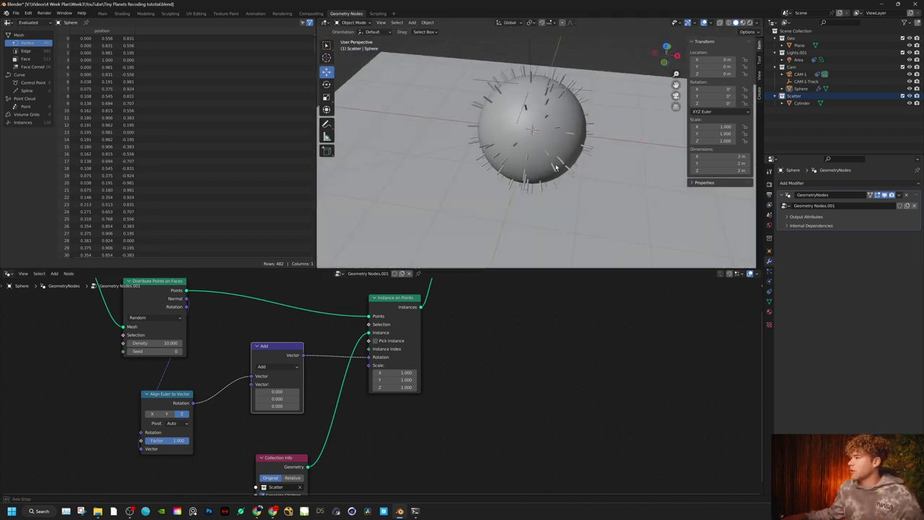
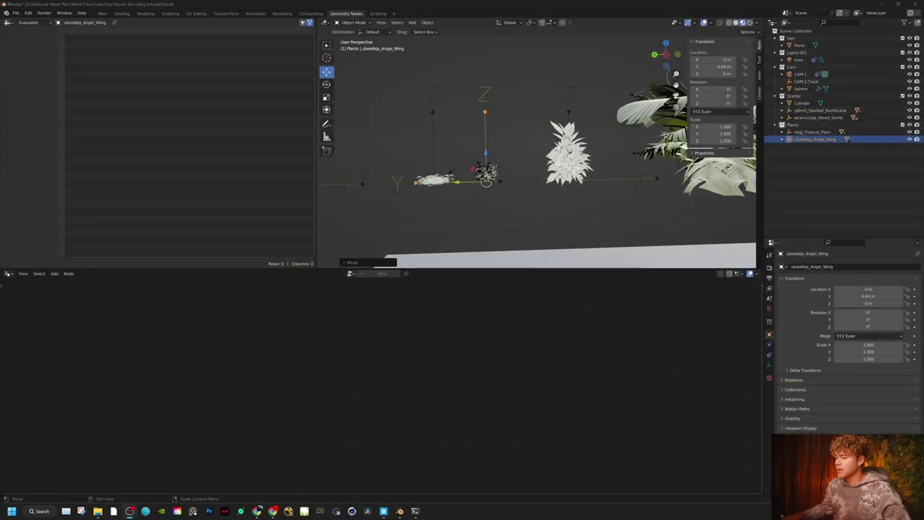
Switch to Quixel Bridge to look at the Peppermint houseplant and its resolution options, and return to Blender.
click(384, 510)
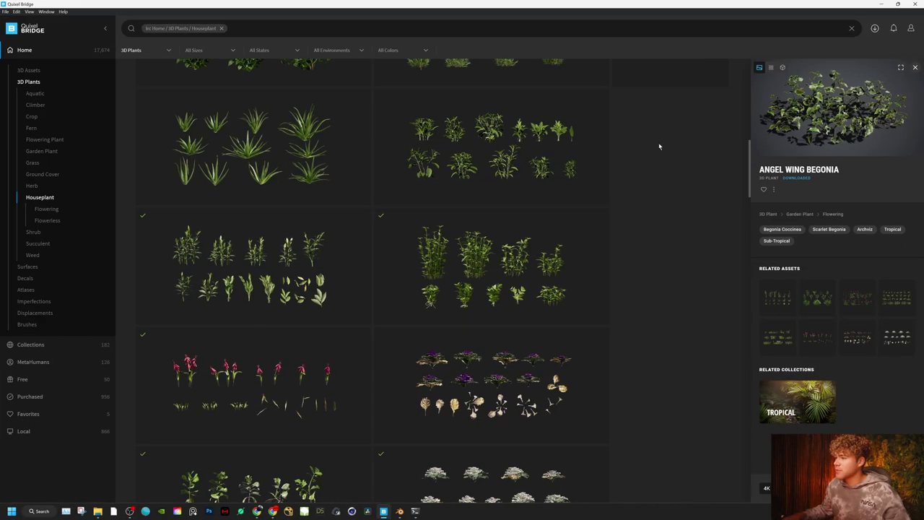
click(561, 260)
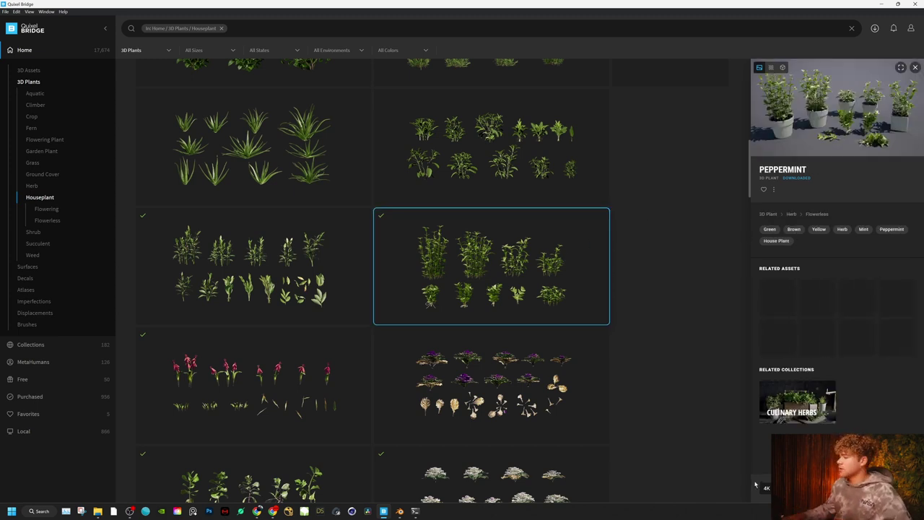
click(767, 488)
click(779, 471)
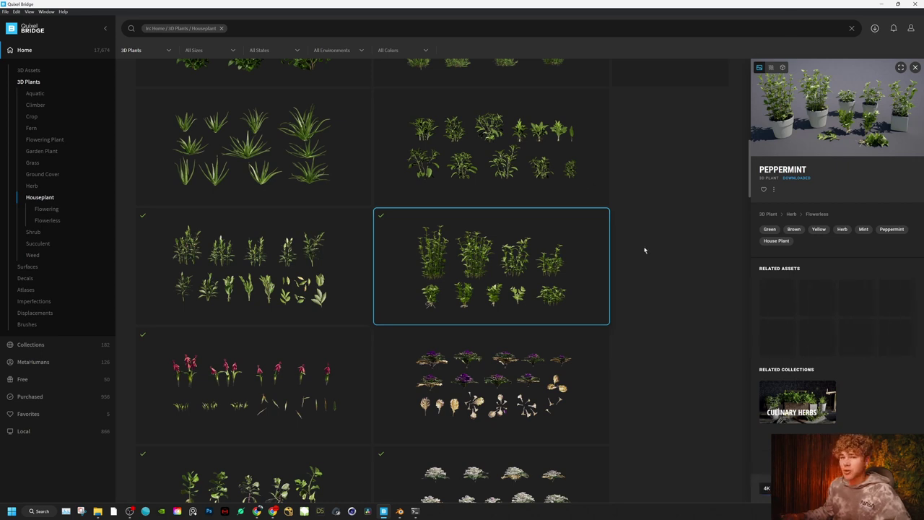
click(881, 5)
Open the Main workspace and examine the imported plants beside the sphere.
middle_drag(538, 144, 538, 191)
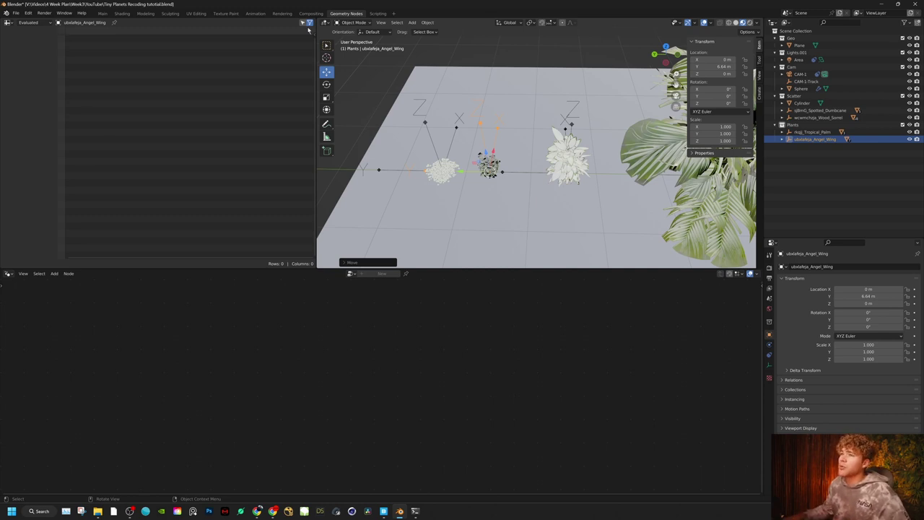
click(103, 14)
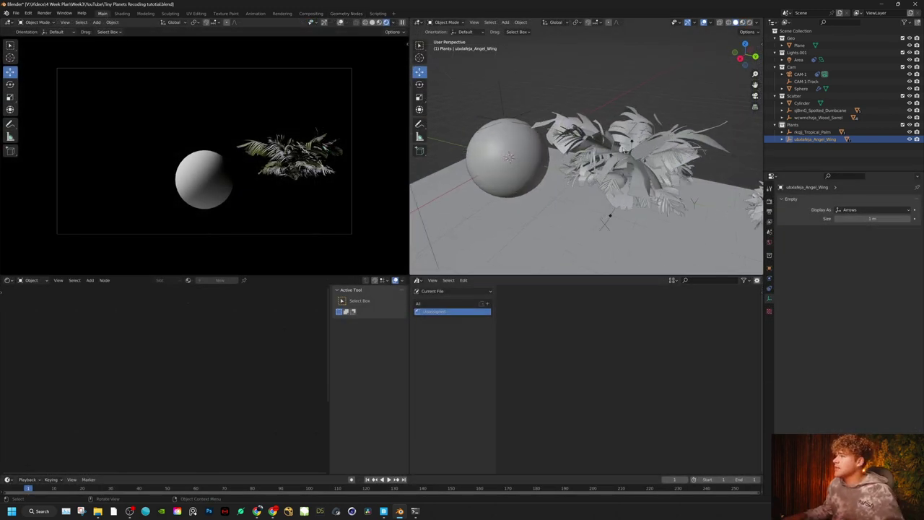
middle_drag(578, 159, 549, 173)
scroll(313, 139, up, 5)
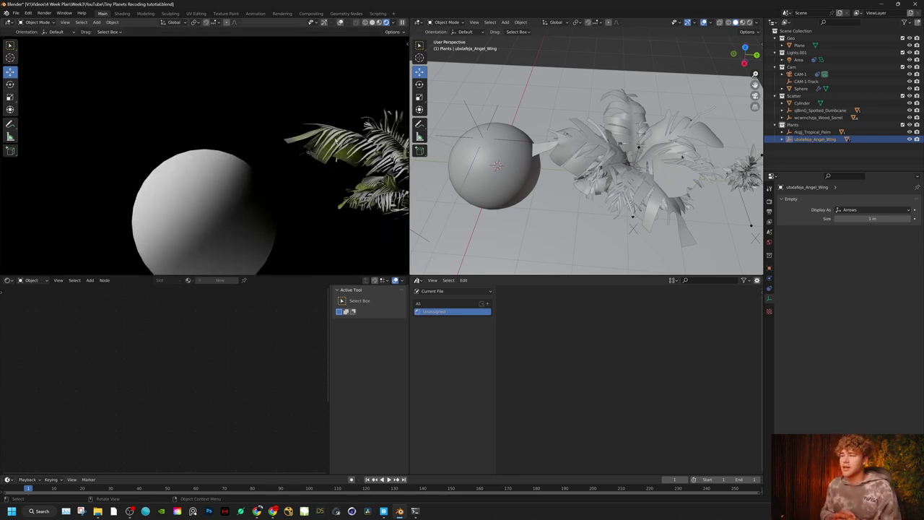
scroll(582, 167, down, 5)
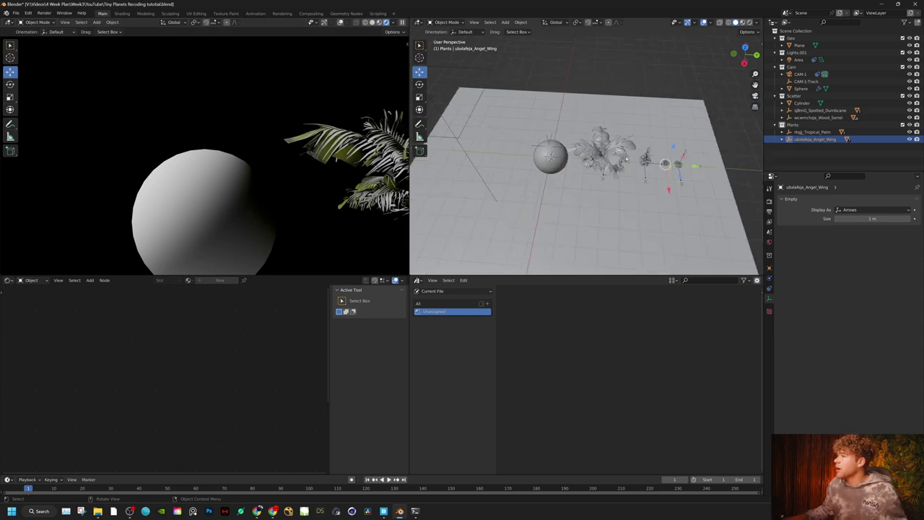
scroll(626, 160, up, 2)
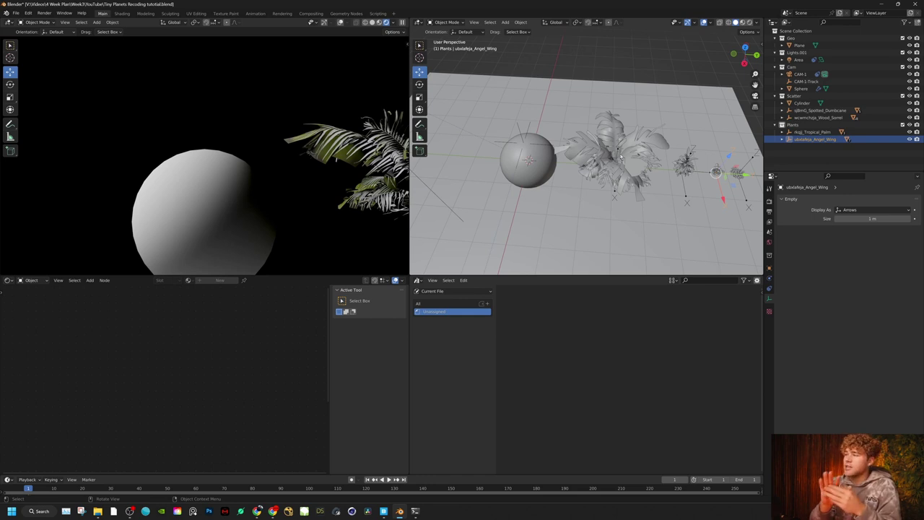
scroll(629, 158, up, 3)
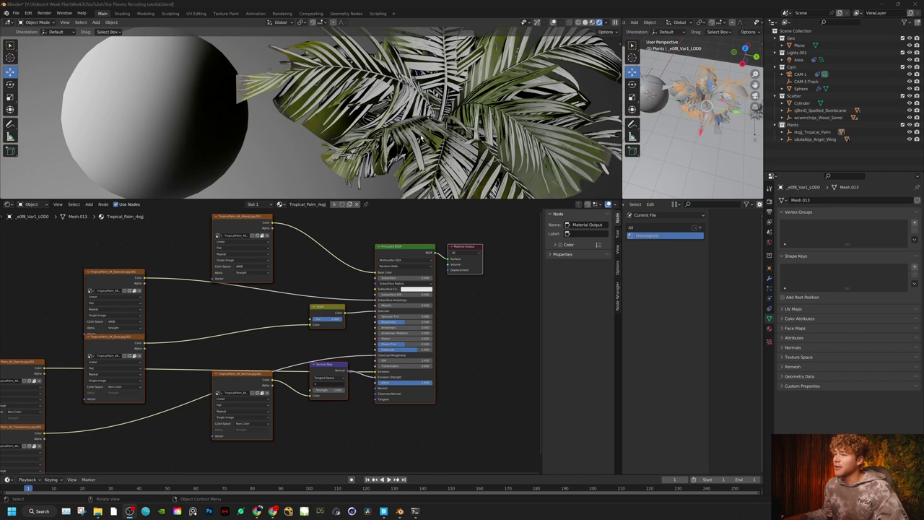
Make room in the Tropical Palm material by moving the Principled BSDF and the Normal image texture node apart from the others.
middle_drag(456, 299, 376, 305)
drag(332, 254, 415, 238)
middle_drag(297, 447, 338, 381)
drag(332, 387, 204, 417)
Separate the stacked Normal Map and Normal image texture nodes and delete the unused duplicate of each.
click(302, 337)
key(shift+d)
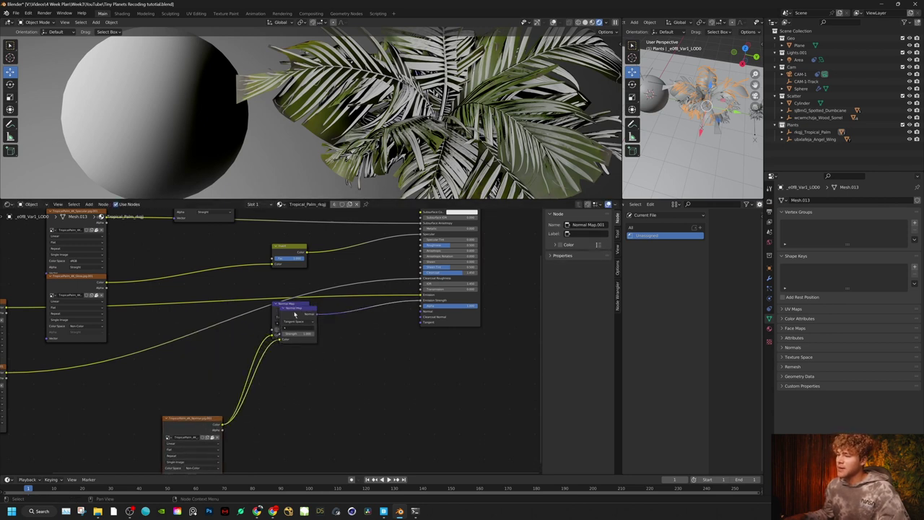
click(323, 382)
click(294, 311)
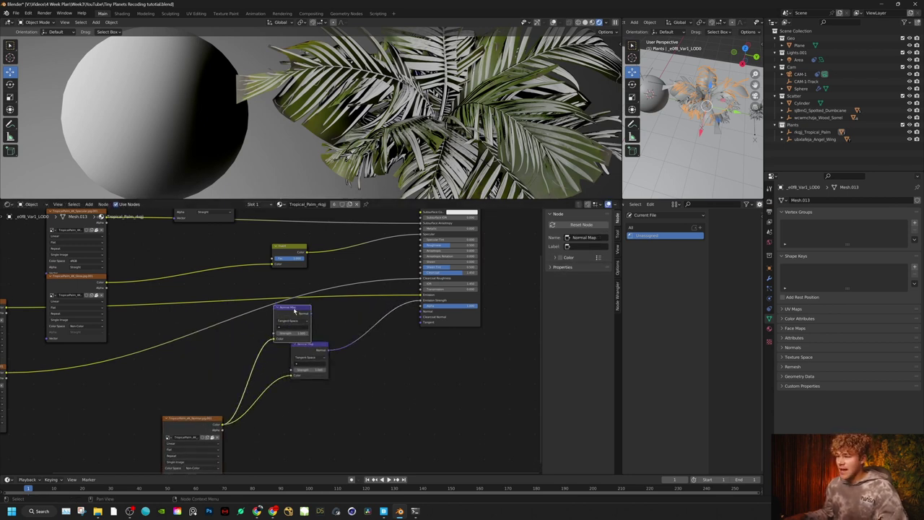
key(x)
drag(204, 419, 149, 399)
key(x)
Pull apart the stacked Translucency and Albedo image texture nodes and delete the unused duplicates.
middle_drag(62, 344, 185, 366)
drag(97, 390, 103, 396)
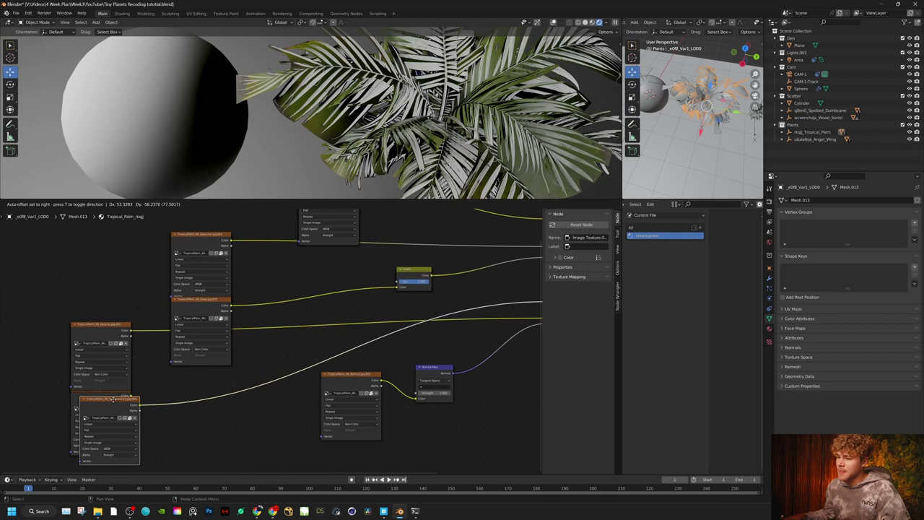
click(179, 249)
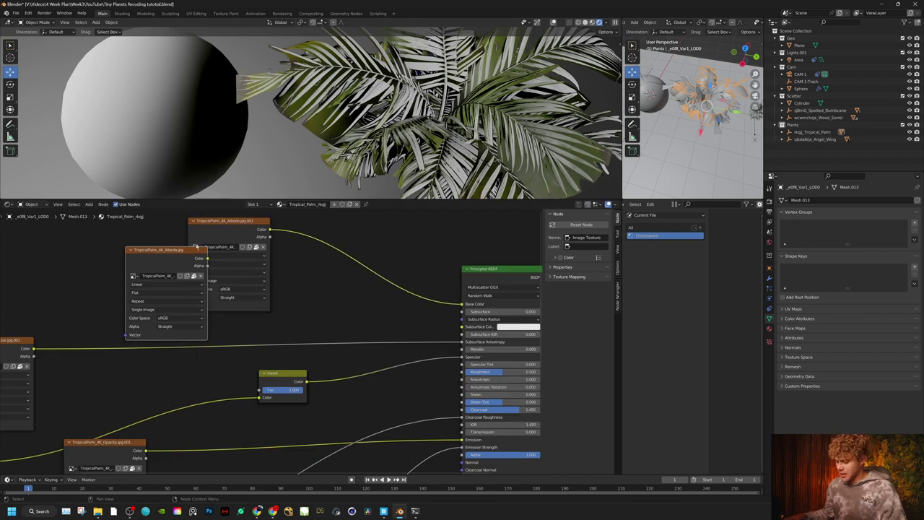
key(x)
middle_drag(481, 320, 383, 304)
middle_drag(281, 311, 384, 308)
scroll(384, 308, down, 1)
scroll(384, 308, down, 1)
Reposition the Specular image texture and move its link from Subsurface Anisotropy to the Specular input of the Principled BSDF.
drag(73, 329, 113, 292)
middle_drag(373, 340, 315, 337)
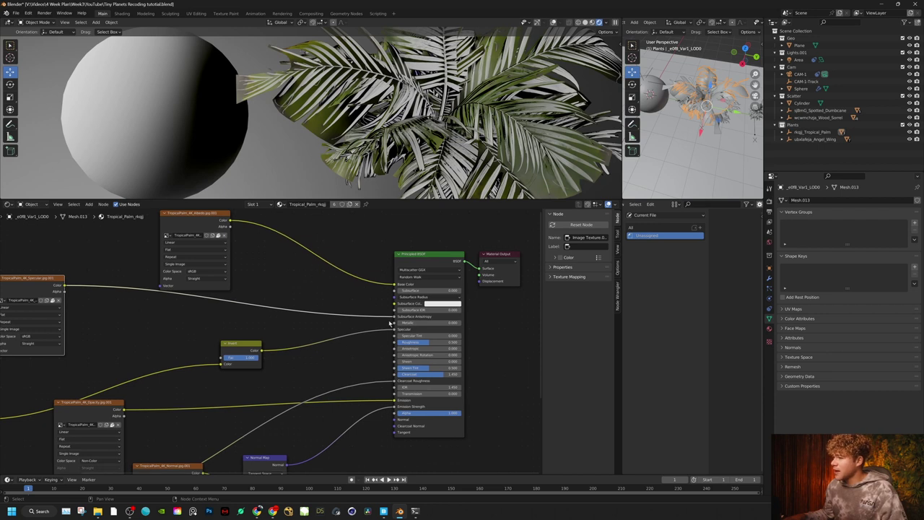
mouse_move(395, 319)
mouse_down()
mouse_move(390, 300)
mouse_move(393, 332)
mouse_up()
Arrange the Gloss texture beside the Invert node, shift the Opacity texture, and relink Invert to the Roughness input.
middle_drag(216, 386, 305, 366)
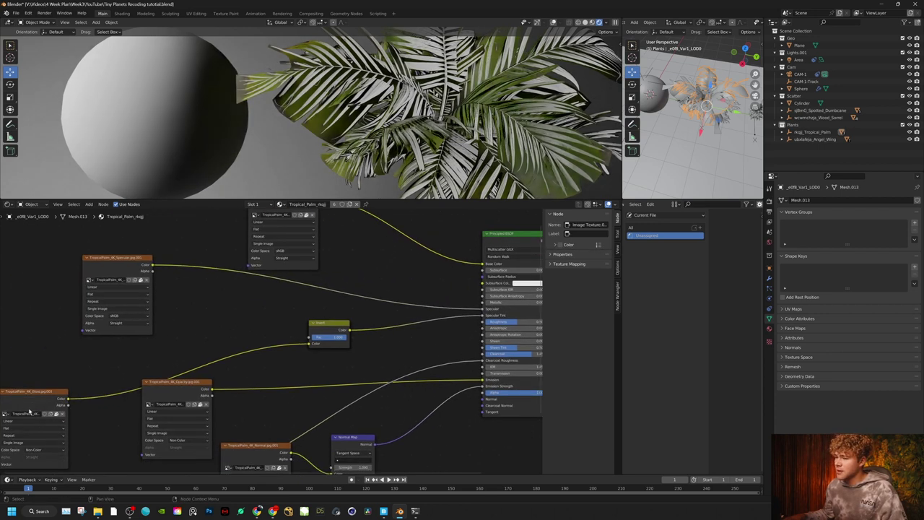
drag(42, 393, 238, 303)
middle_drag(366, 354, 352, 334)
drag(165, 364, 152, 359)
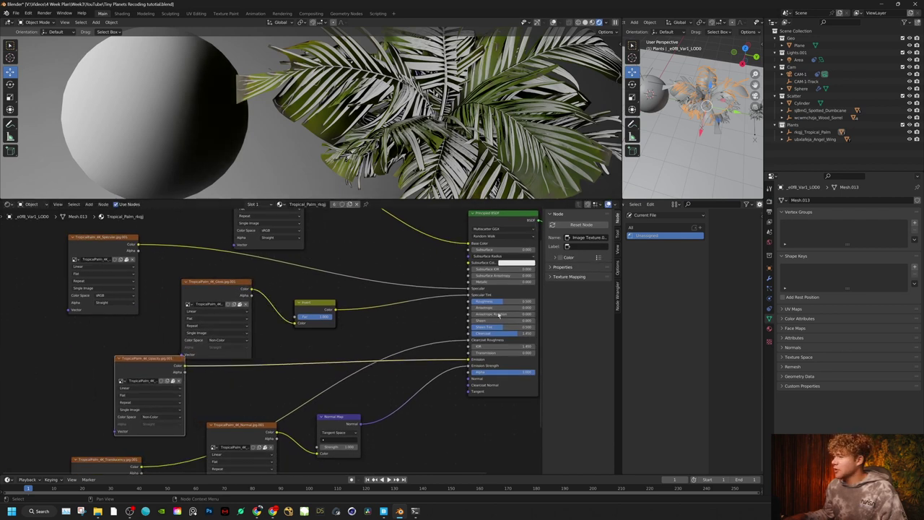
mouse_move(470, 295)
mouse_down()
mouse_move(433, 276)
mouse_move(334, 274)
mouse_move(378, 293)
mouse_move(304, 315)
mouse_move(209, 245)
mouse_move(237, 273)
mouse_move(485, 300)
mouse_move(473, 302)
mouse_up()
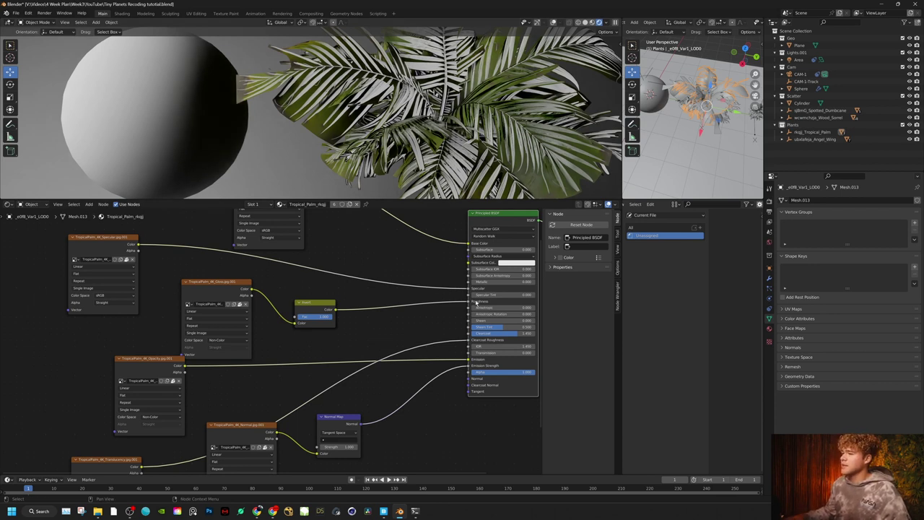
Shift the Opacity texture node and move its link from Emission to the Alpha input of the Principled BSDF.
middle_drag(221, 383, 227, 295)
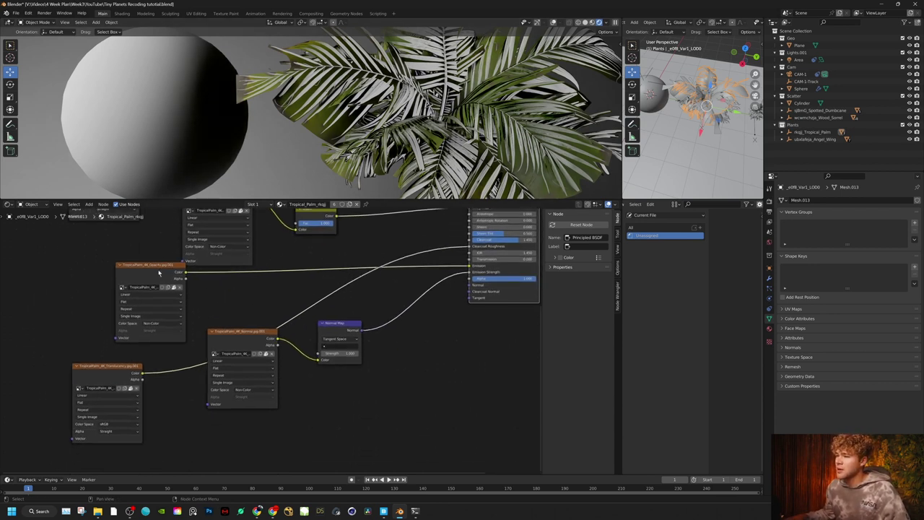
drag(148, 265, 144, 276)
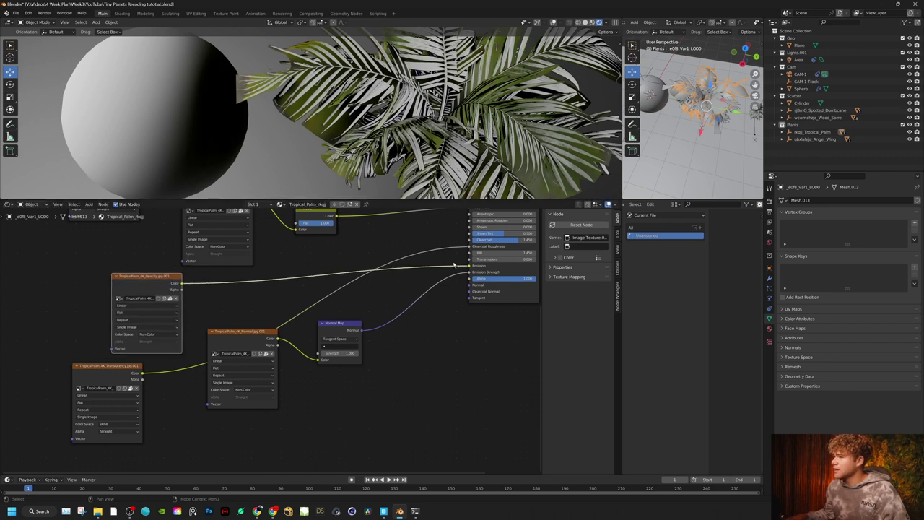
mouse_move(469, 266)
mouse_down()
mouse_move(441, 252)
mouse_move(439, 264)
mouse_move(470, 278)
mouse_up()
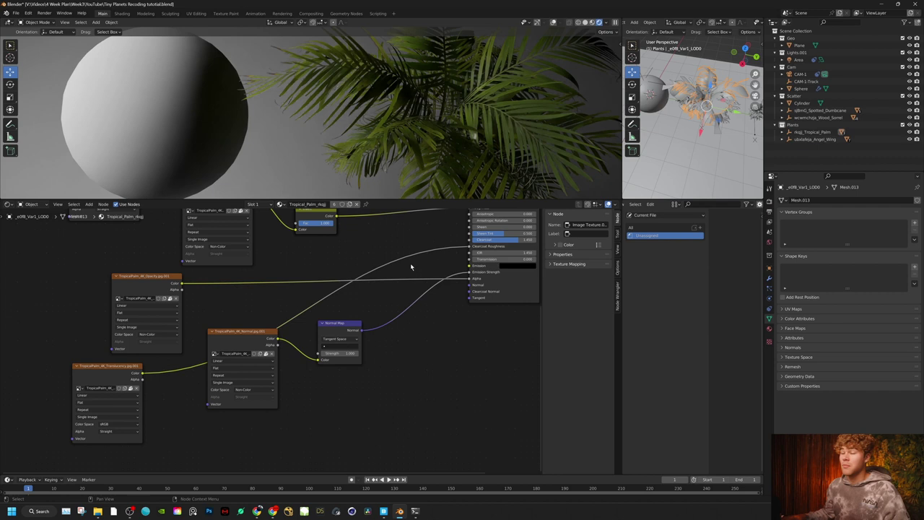
Relink the Normal Map from Emission Strength to the Normal input, and move it together with its Normal texture to clear the node layout.
mouse_move(471, 277)
mouse_down()
mouse_move(424, 307)
mouse_move(471, 285)
mouse_up()
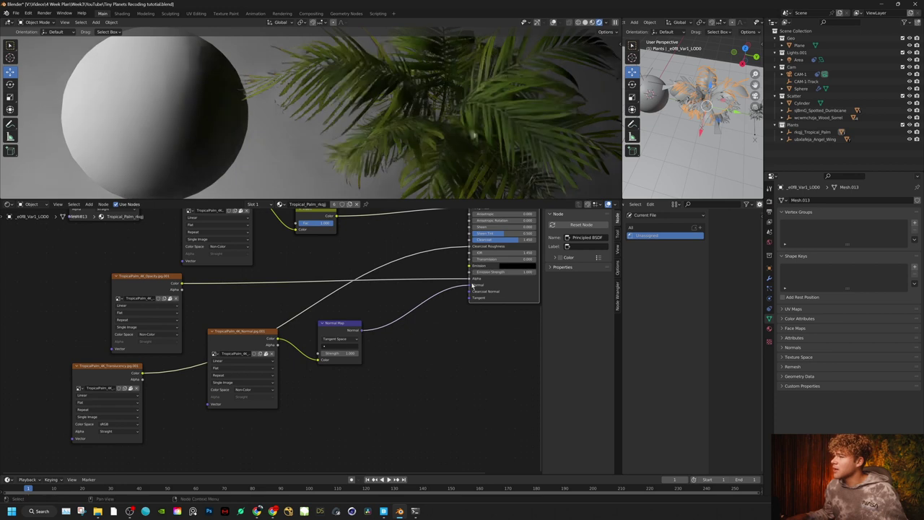
drag(412, 392, 312, 371)
click(354, 359)
drag(381, 363, 360, 367)
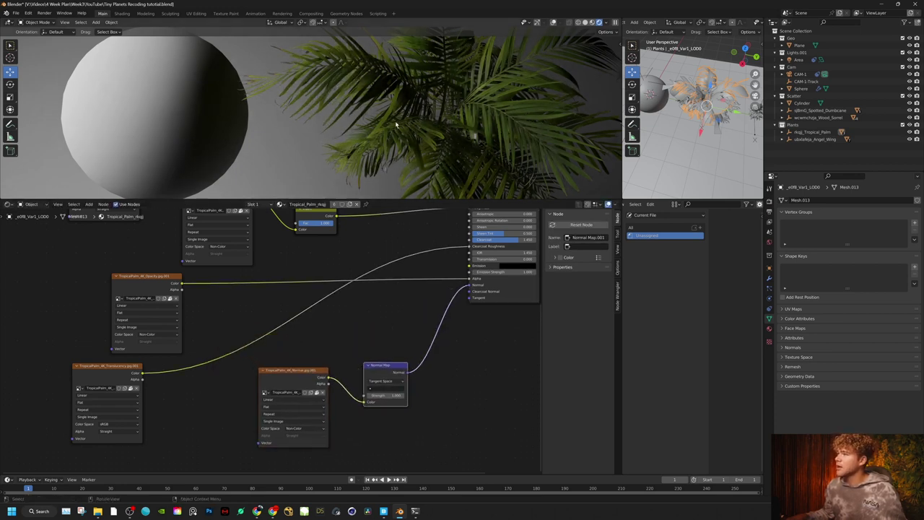
scroll(447, 135, up, 4)
middle_drag(443, 121, 433, 117)
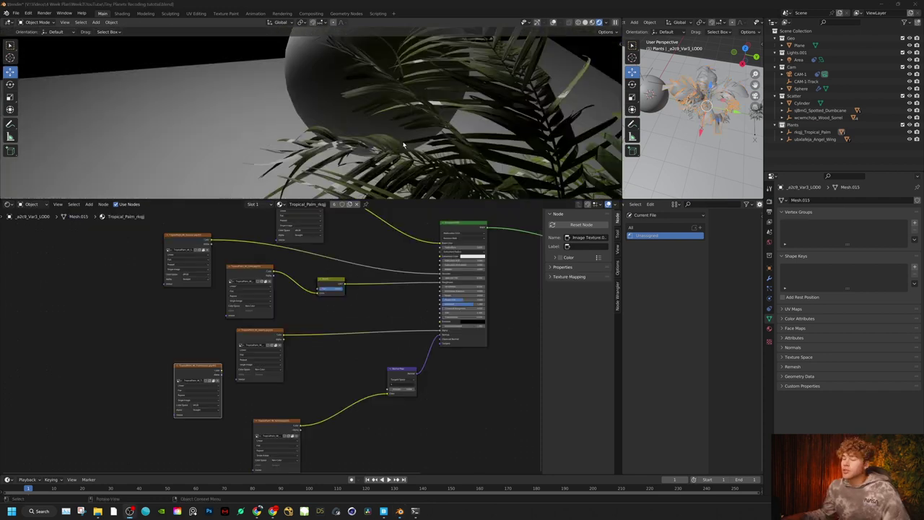
middle_drag(476, 97, 457, 69)
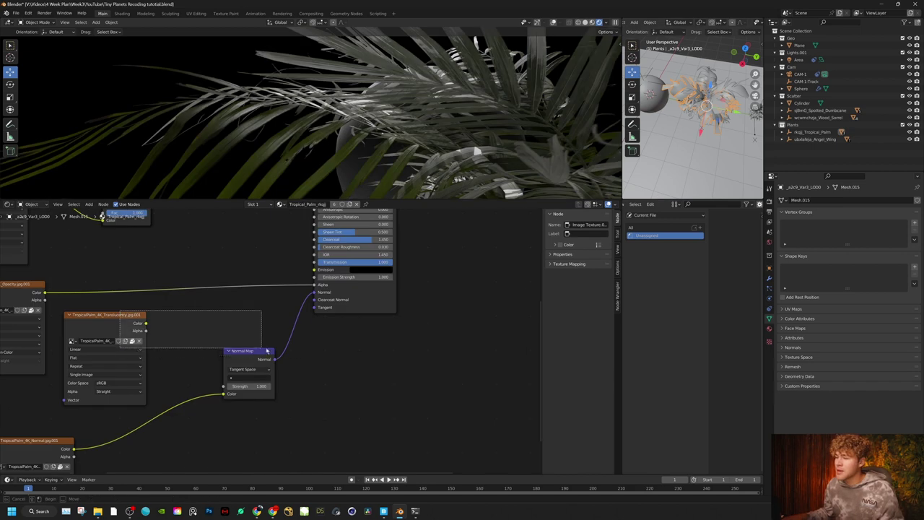
Move the Translucency image texture into the empty space beneath the Normal Map node.
drag(263, 347, 280, 351)
click(101, 318)
drag(102, 318, 251, 372)
Add a Translucent BSDF beside the Translucency texture and link the texture's Color to its Color input.
key(shift+a)
text(t)
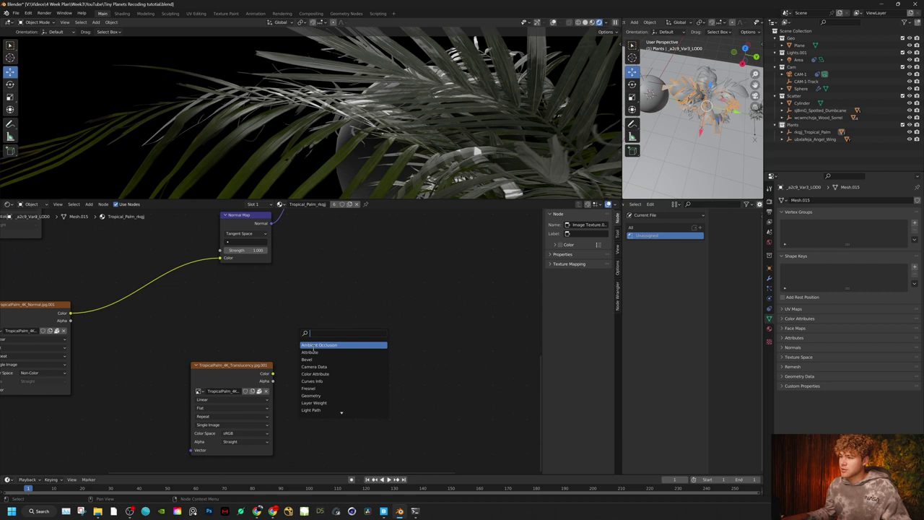
text(ra)
click(361, 346)
click(365, 354)
drag(273, 374, 311, 360)
middle_drag(362, 309, 314, 371)
scroll(314, 370, down, 2)
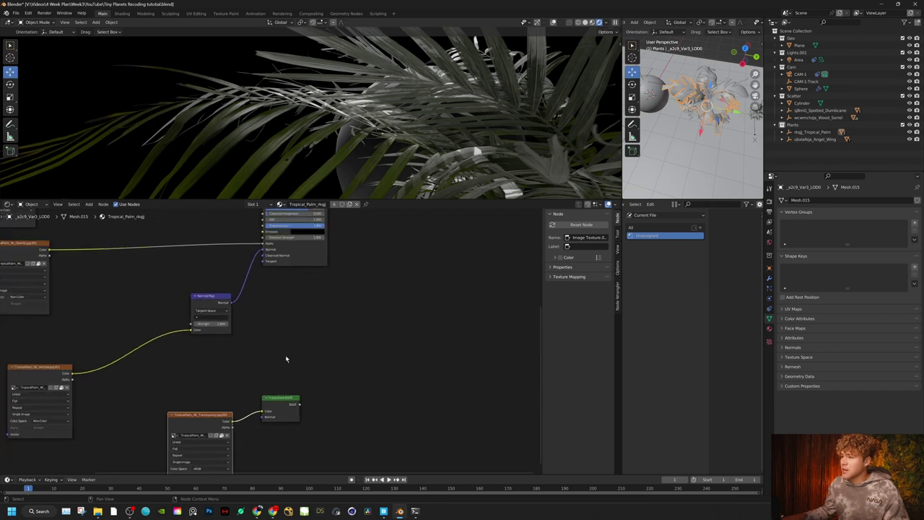
Shift the Translucent BSDF away from its texture and add a Mix Shader above it.
mouse_move(285, 394)
mouse_down()
mouse_move(349, 348)
mouse_move(359, 357)
mouse_up()
key(shift+a)
text(mix)
key(Down)
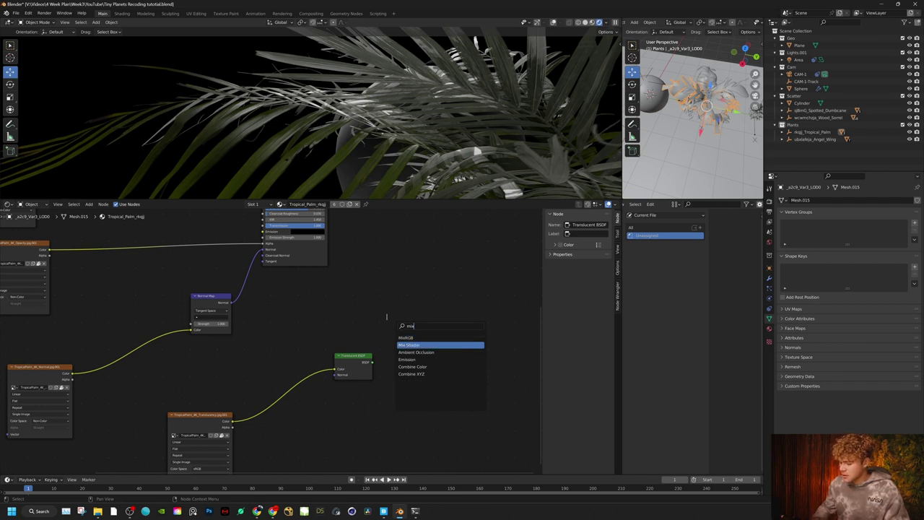
key(Return)
click(389, 270)
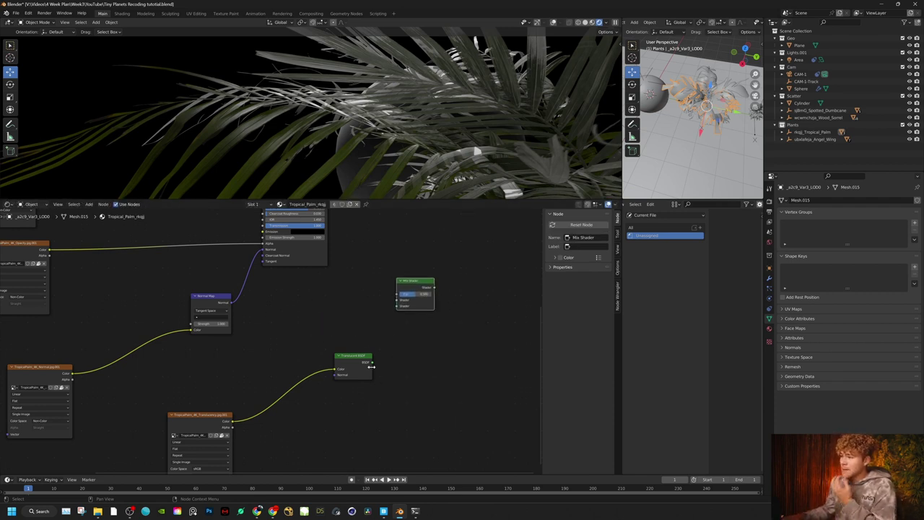
Feed the Principled BSDF and Translucent BSDF into the Mix Shader's first and second Shader inputs, and link its output to the Material Output Surface.
drag(371, 367, 397, 306)
middle_drag(417, 283, 355, 395)
drag(354, 395, 397, 330)
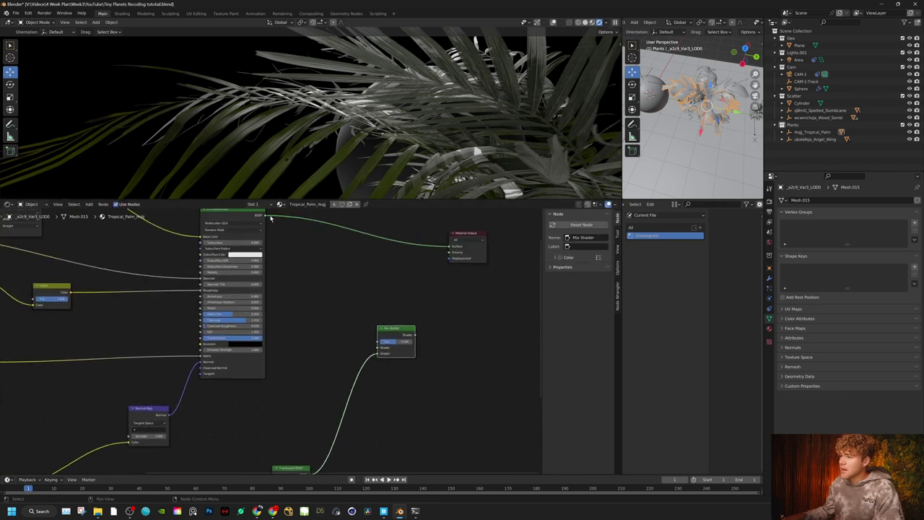
drag(273, 219, 449, 247)
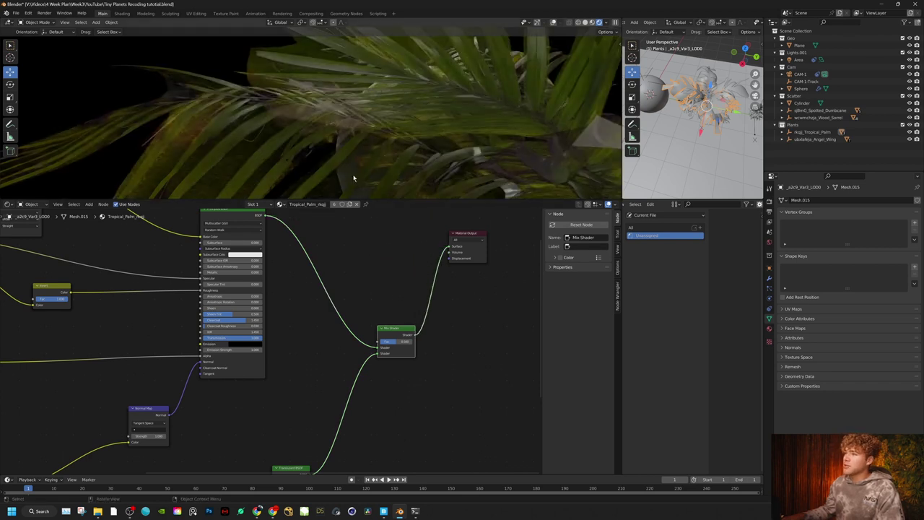
Nudge the Opacity texture and the Translucent BSDF to tidy the node layout.
scroll(281, 426, up, 1)
middle_drag(278, 419, 413, 389)
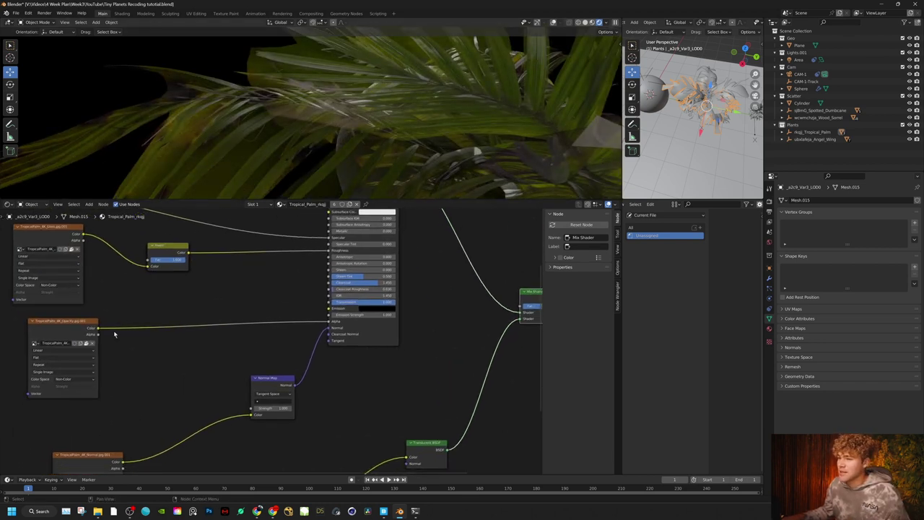
drag(84, 324, 124, 313)
middle_drag(414, 400, 354, 295)
scroll(272, 375, up, 3)
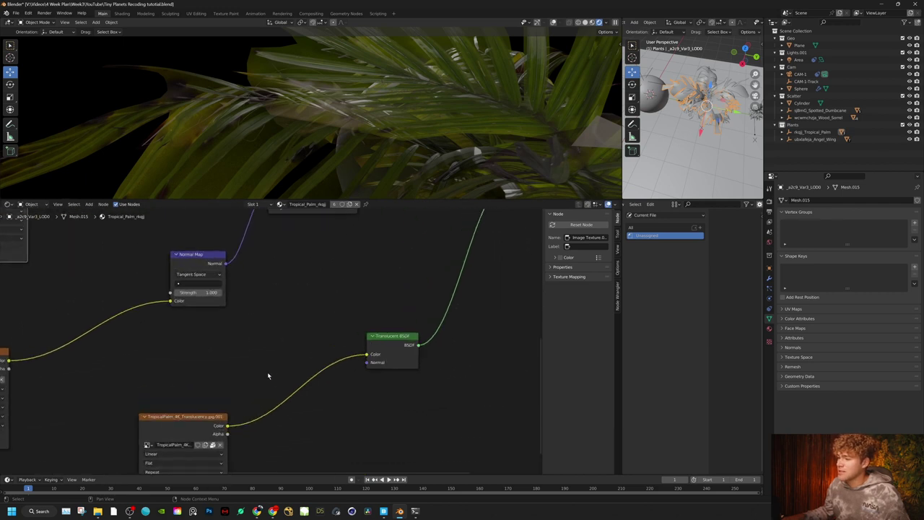
middle_drag(373, 348, 351, 357)
mouse_move(350, 357)
mouse_down()
mouse_move(371, 311)
mouse_move(345, 344)
mouse_move(355, 346)
mouse_up()
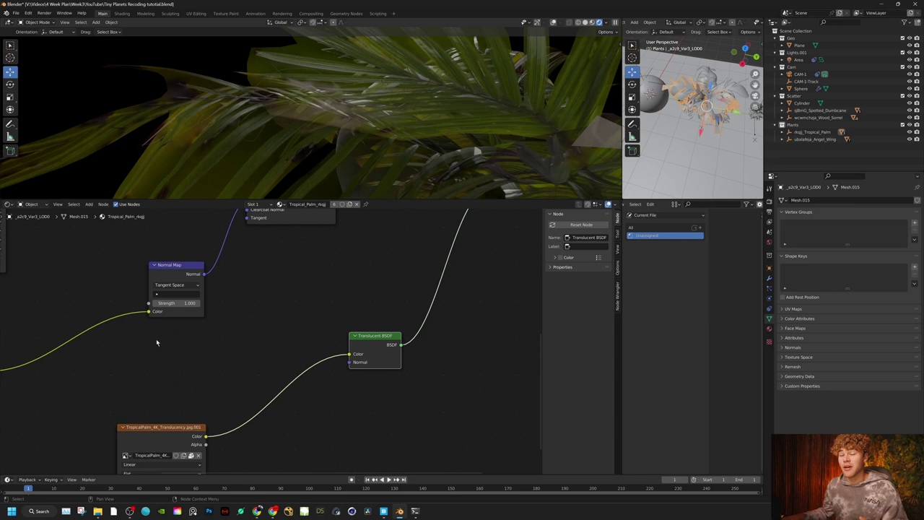
Set the Mix Shader's Fac to 1.000 to preview only the translucent shading on the palm leaves.
scroll(277, 343, down, 1)
scroll(220, 322, down, 1)
middle_drag(305, 280, 268, 398)
middle_drag(400, 81, 392, 135)
scroll(419, 288, down, 1)
scroll(417, 287, up, 2)
middle_drag(417, 288, 374, 337)
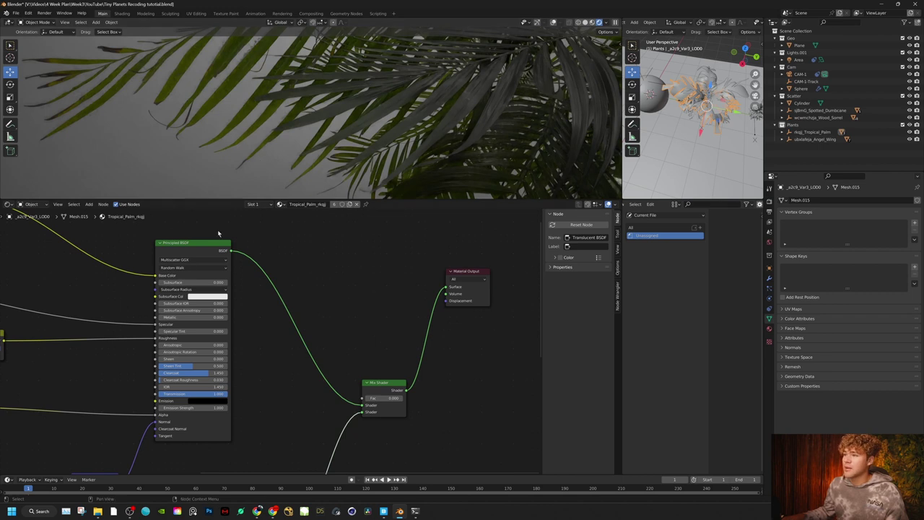
drag(380, 398, 428, 399)
scroll(459, 94, up, 5)
middle_drag(459, 94, 401, 113)
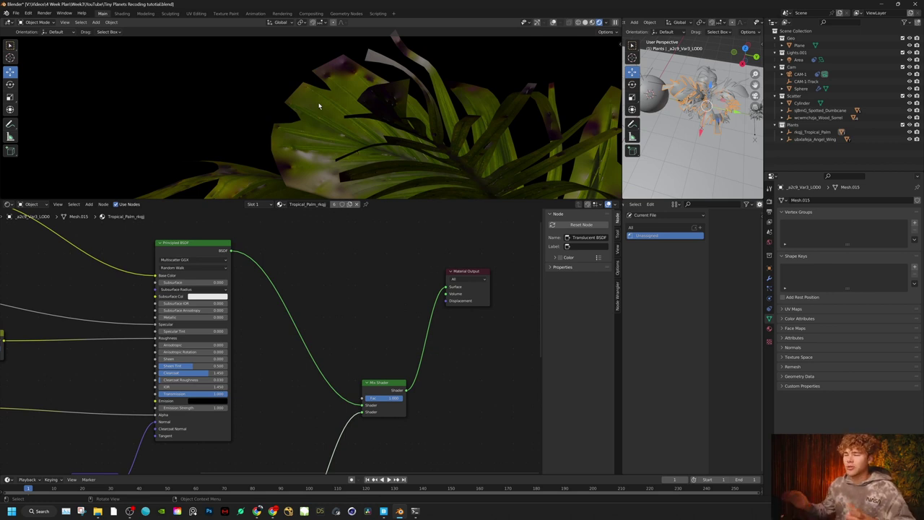
Reposition the Translucency texture with its Translucent BSDF, and add a Transparent BSDF beneath the Translucent BSDF.
middle_drag(476, 242, 460, 234)
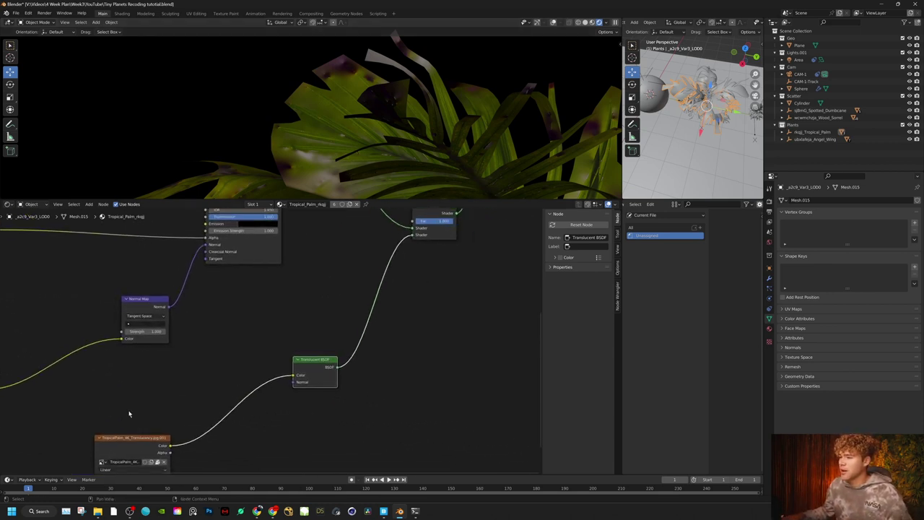
drag(136, 447, 158, 381)
drag(311, 360, 303, 395)
click(319, 324)
key(shift+a)
click(319, 325)
text(tr)
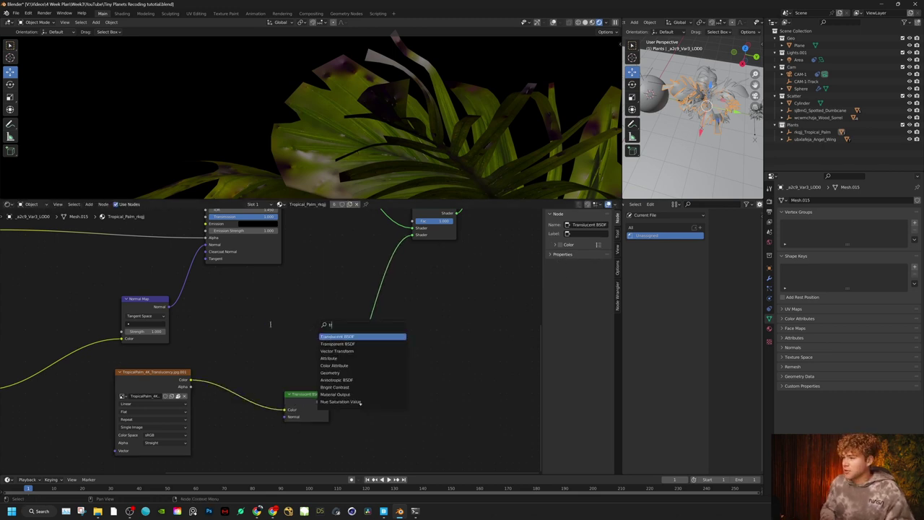
key(Down)
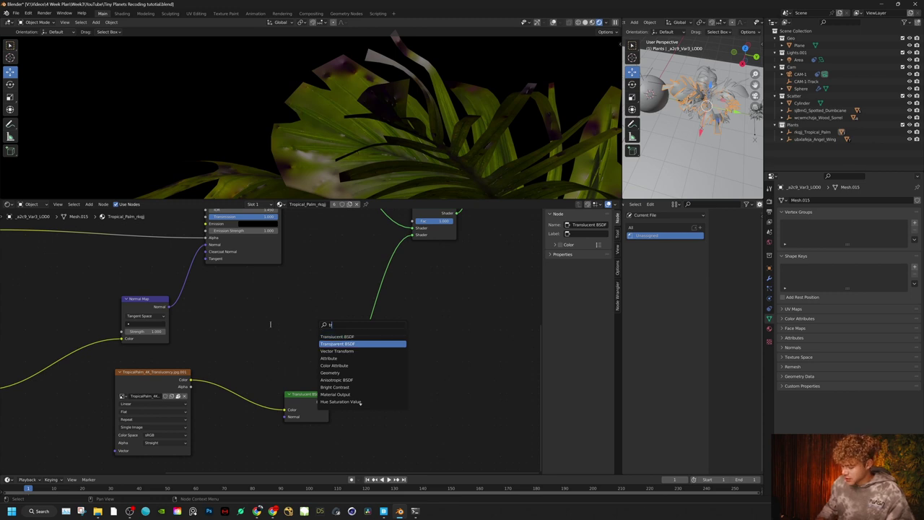
key(Return)
click(189, 431)
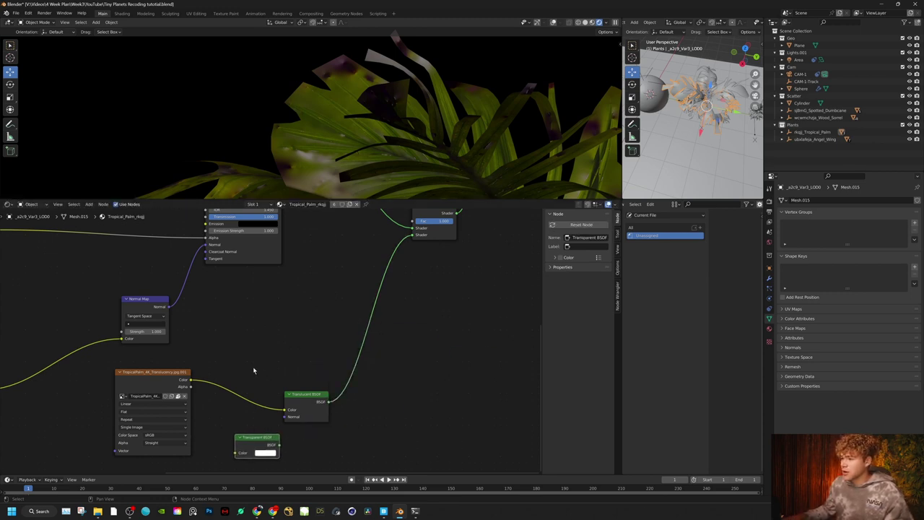
Shift the Opacity texture and insert a second Mix Shader into the link leaving the Translucent BSDF.
scroll(252, 347, down, 1)
middle_drag(144, 317, 182, 320)
drag(95, 255, 94, 275)
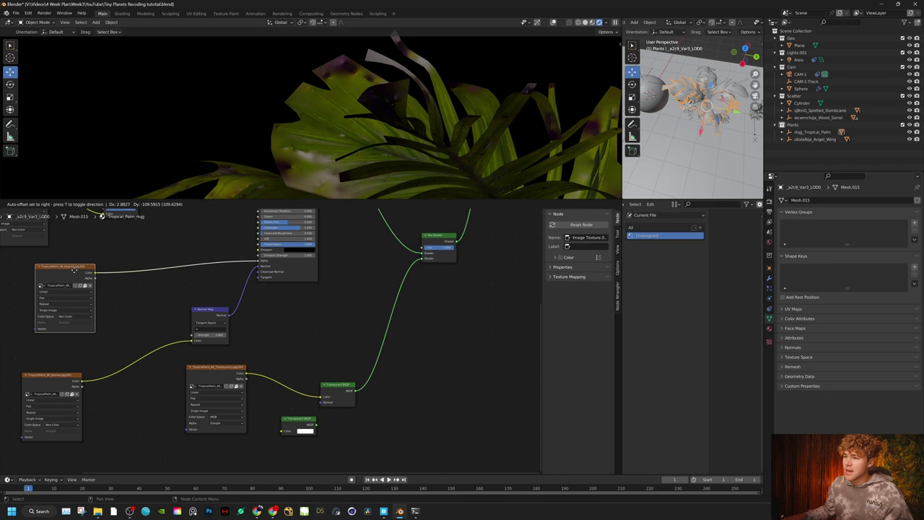
key(shift+a)
click(309, 338)
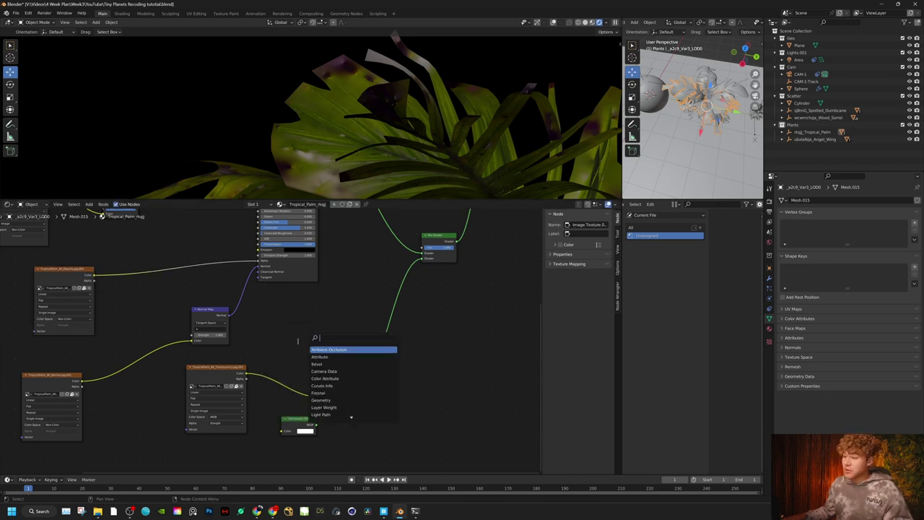
text(mix)
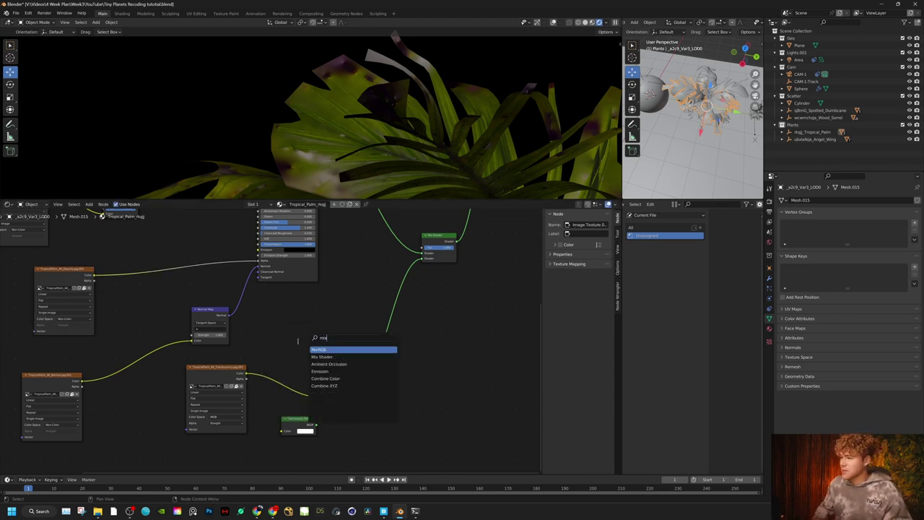
key(Down)
key(Return)
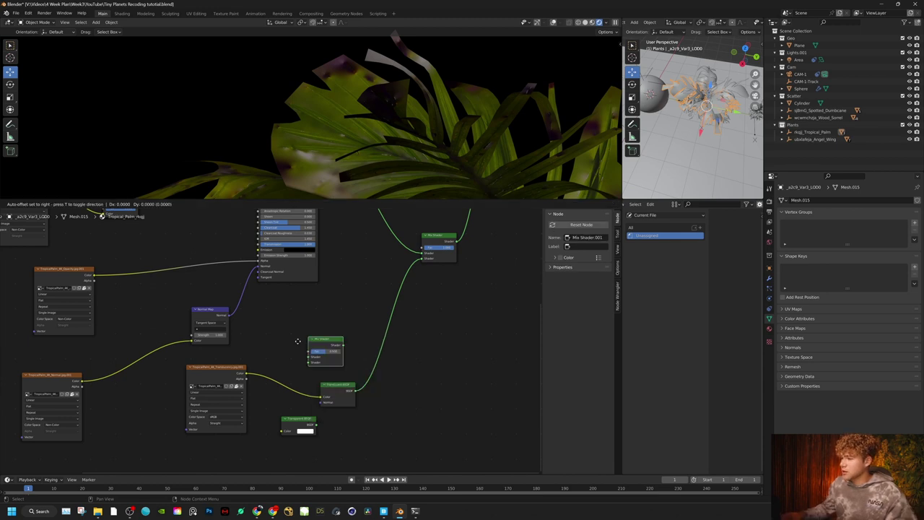
click(364, 364)
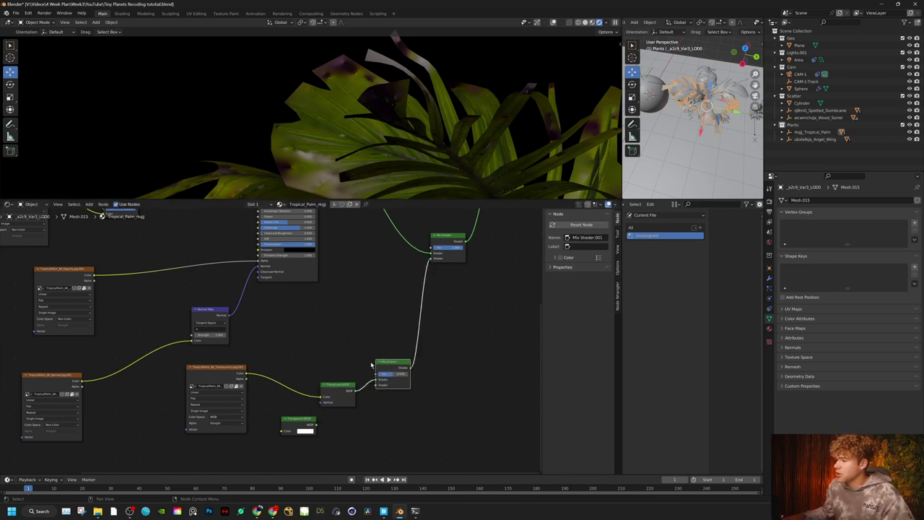
Link the Transparent BSDF to the second Mix Shader's free Shader input and the Opacity texture's Color to its Fac.
drag(315, 426, 380, 390)
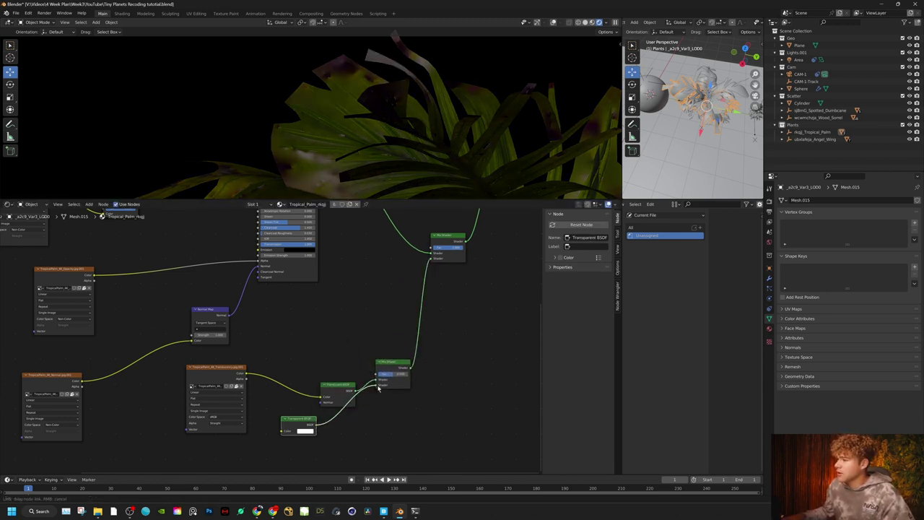
drag(94, 278, 377, 422)
middle_drag(419, 410, 380, 385)
scroll(380, 386, up, 2)
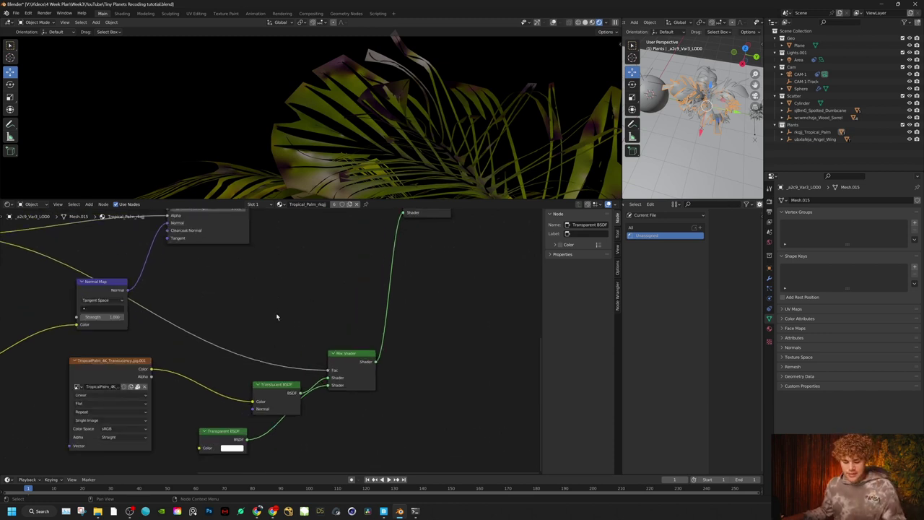
Insert an Invert node into the link between the Opacity texture and the second Mix Shader's Fac.
key(shift+a)
text(invert)
key(Return)
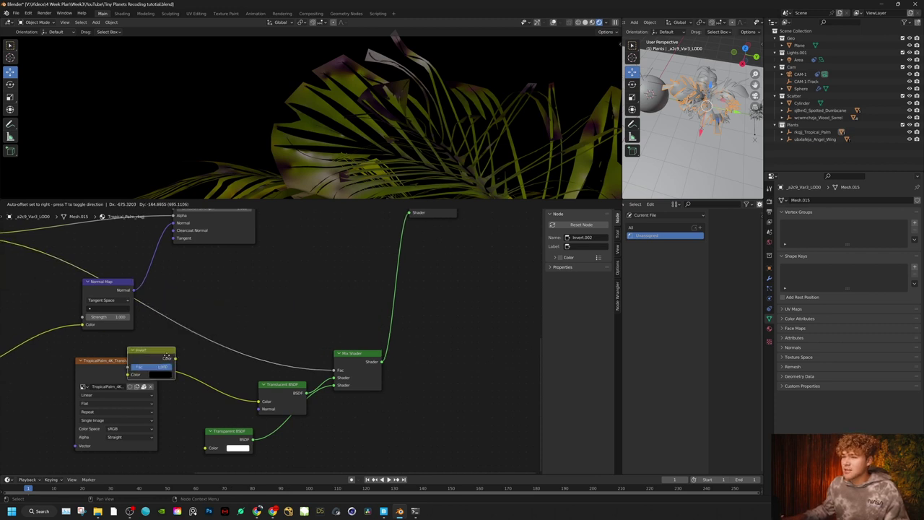
click(232, 339)
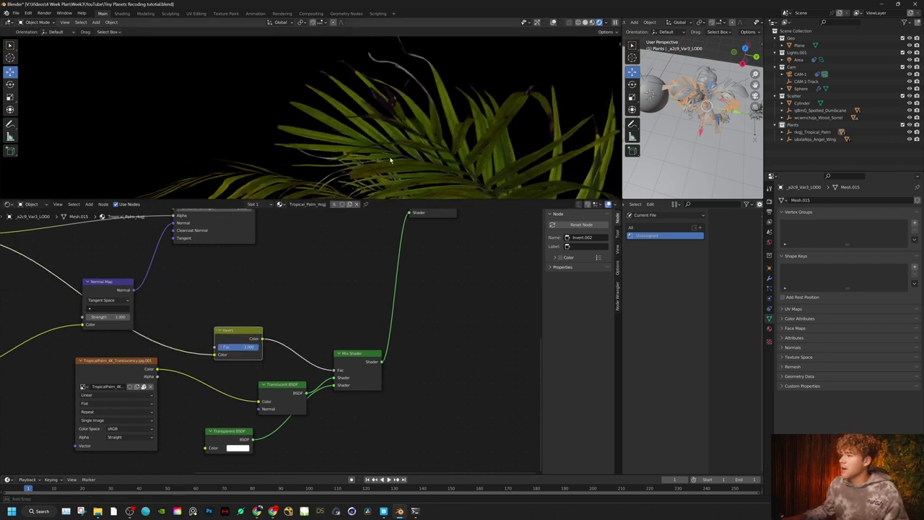
Set the Fac of the Mix Shader feeding the Material Output to 0.000 to preview the Principled shading alone.
scroll(398, 272, down, 4)
middle_drag(404, 256, 355, 366)
drag(385, 339, 359, 339)
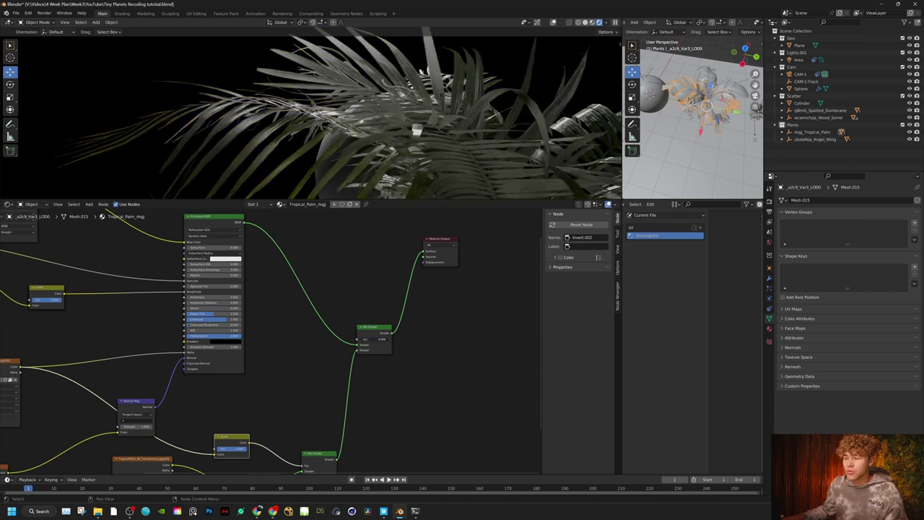
mouse_move(361, 339)
mouse_down()
mouse_move(388, 339)
mouse_move(346, 340)
mouse_move(390, 340)
mouse_move(358, 339)
mouse_up()
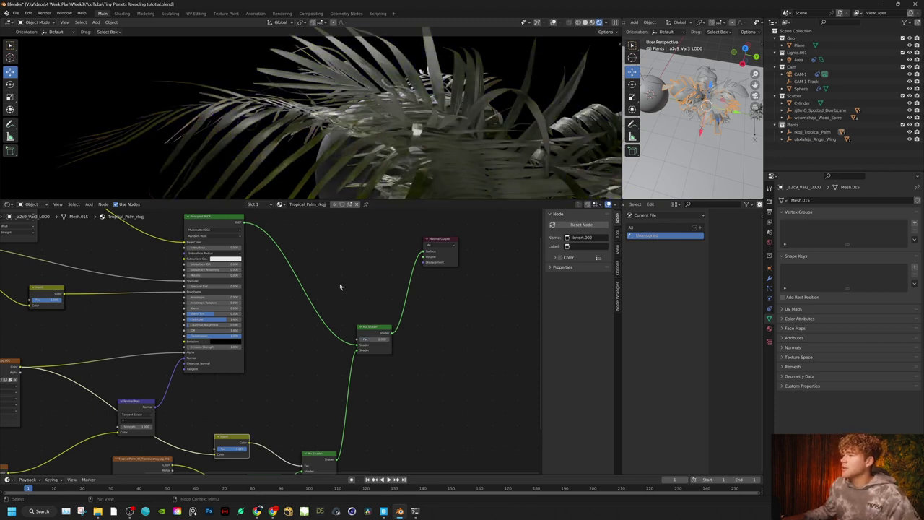
Set the Principled BSDF's Transmission to 0.000 and reposition the Specular image texture.
scroll(323, 305, up, 2)
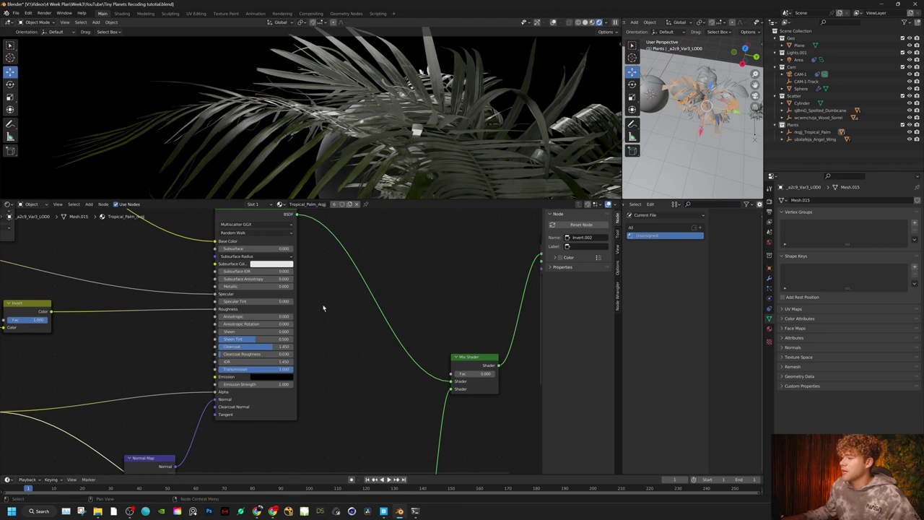
scroll(273, 339, up, 1)
drag(212, 291, 182, 372)
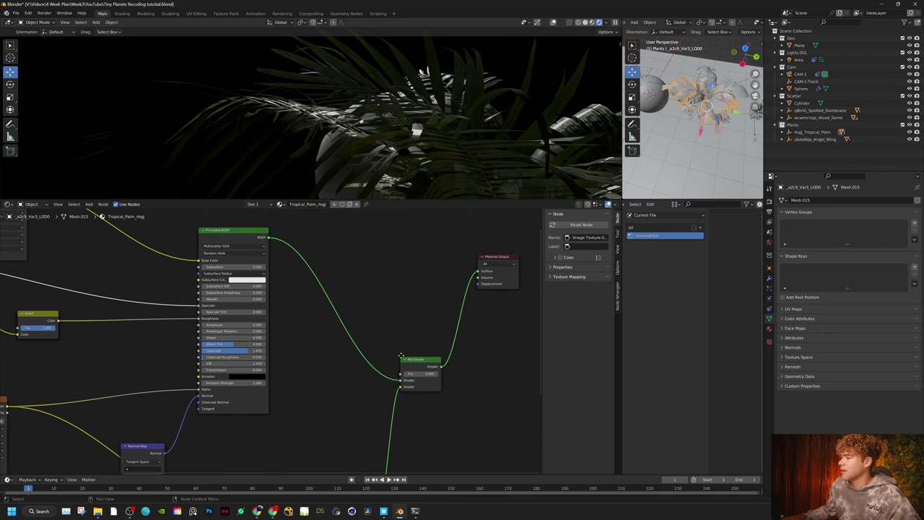
Set the Fac of the Mix Shader feeding the Material Output to 0.372 and check the palm against the other plants.
scroll(413, 360, up, 4)
middle_drag(415, 361, 353, 336)
mouse_move(336, 351)
mouse_down()
mouse_move(382, 351)
mouse_move(348, 351)
mouse_up()
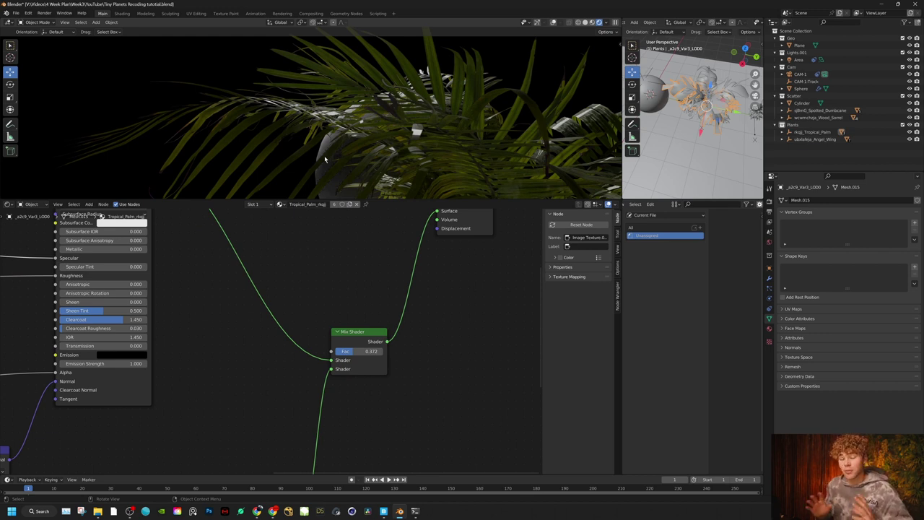
middle_drag(324, 155, 436, 156)
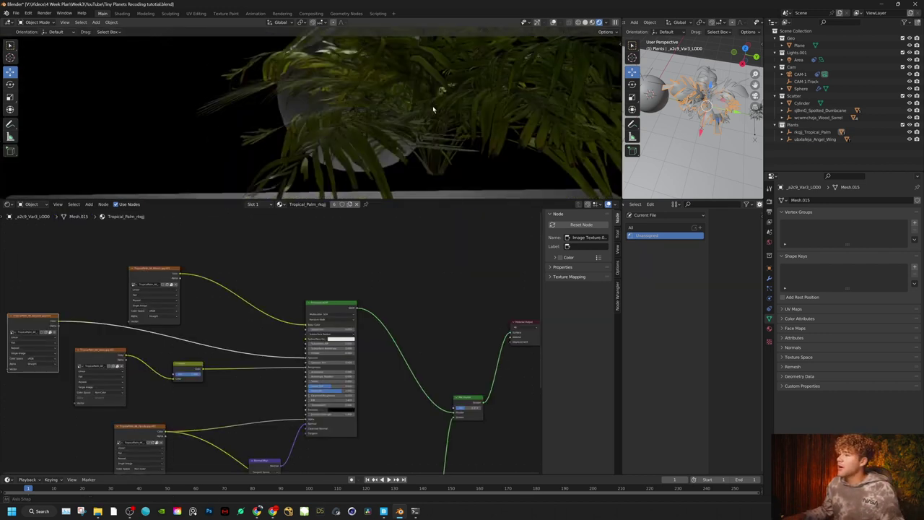
middle_drag(433, 109, 268, 161)
scroll(425, 108, down, 5)
scroll(338, 128, up, 8)
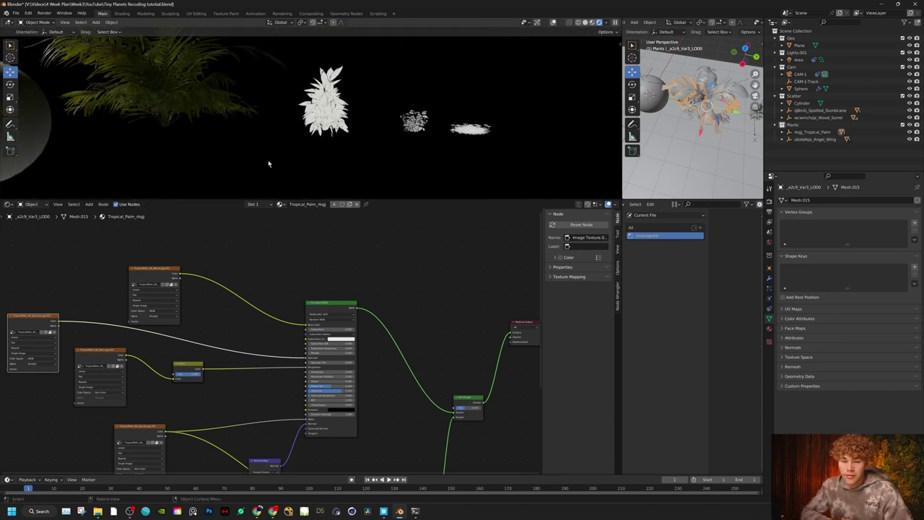
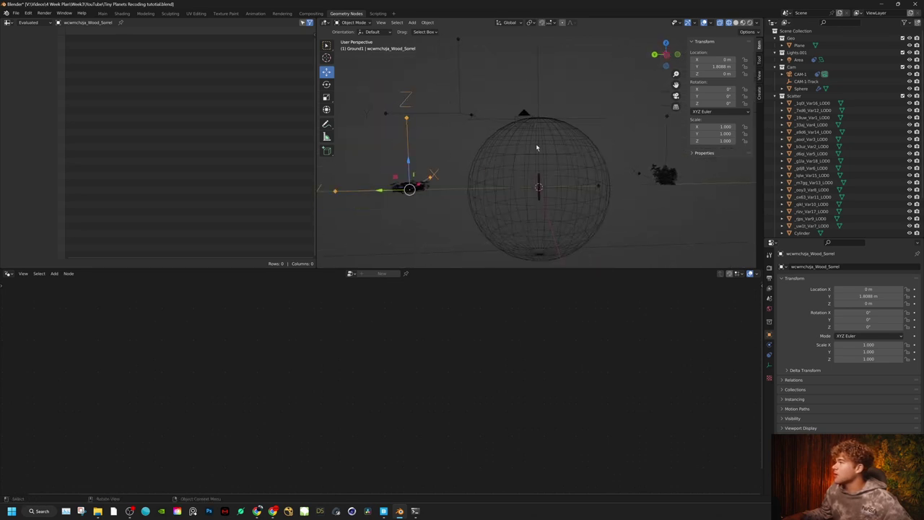
Shift the Wood Sorrel parent along Y to about 2.02 m and select one of its plant variations.
key(period)
key(KP_Decimal)
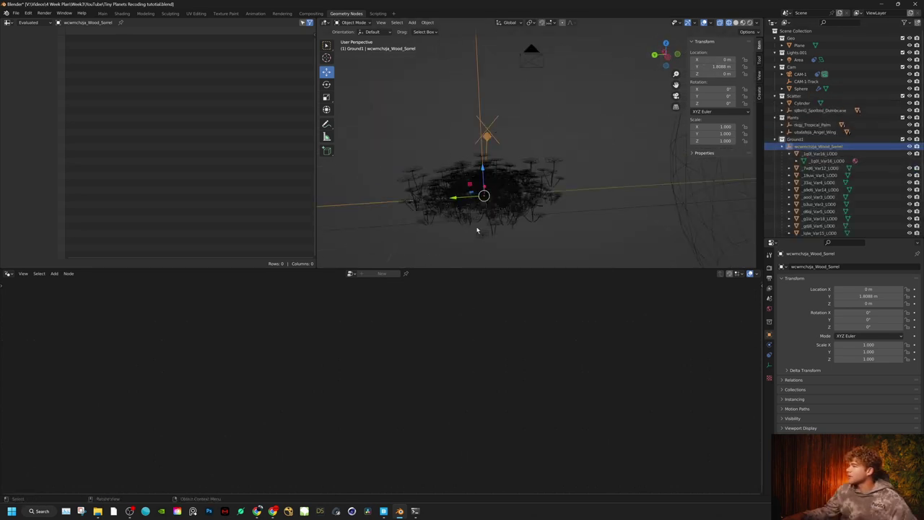
drag(460, 200, 523, 193)
click(799, 175)
key(ctrl+z)
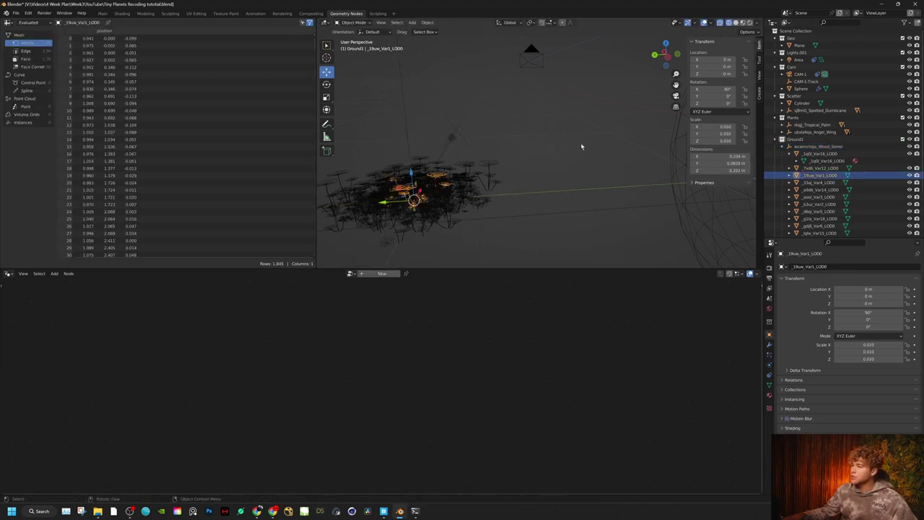
Delete the Wood Sorrel parent empty from the Ground1 collection, keeping its individual plant variations.
click(796, 154)
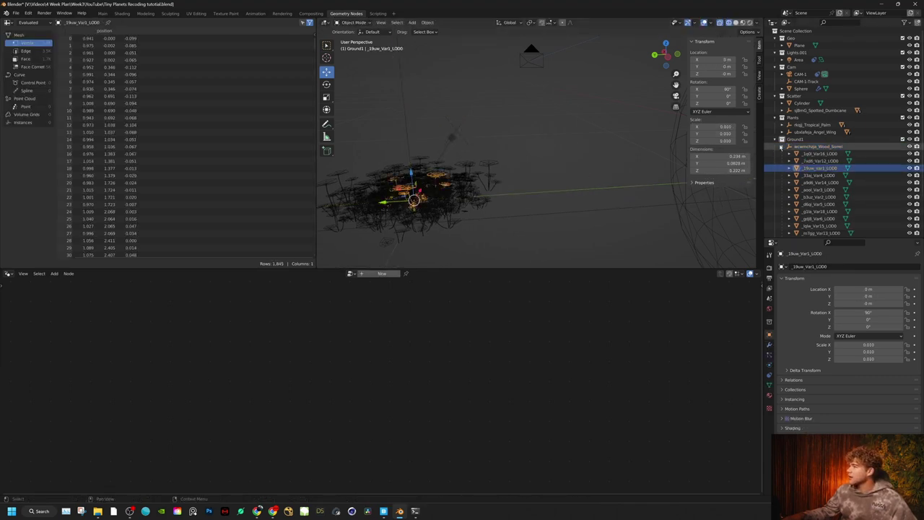
click(784, 146)
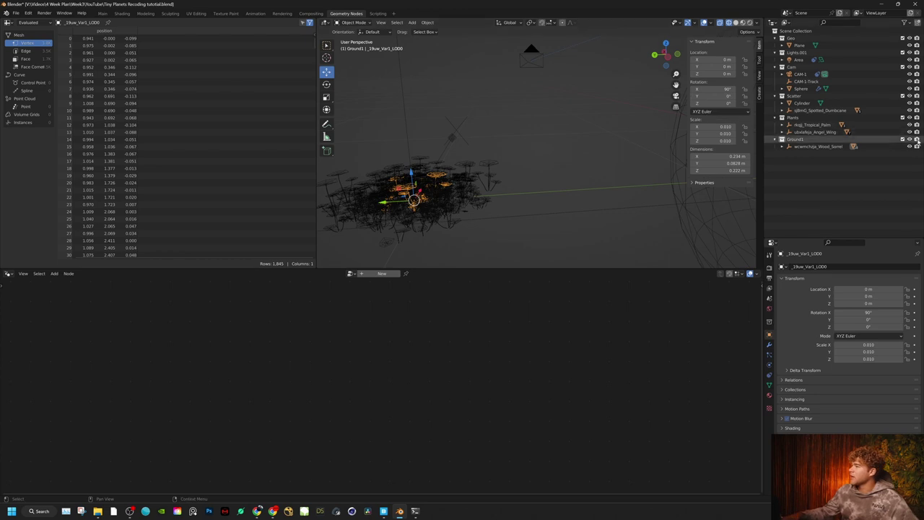
click(782, 147)
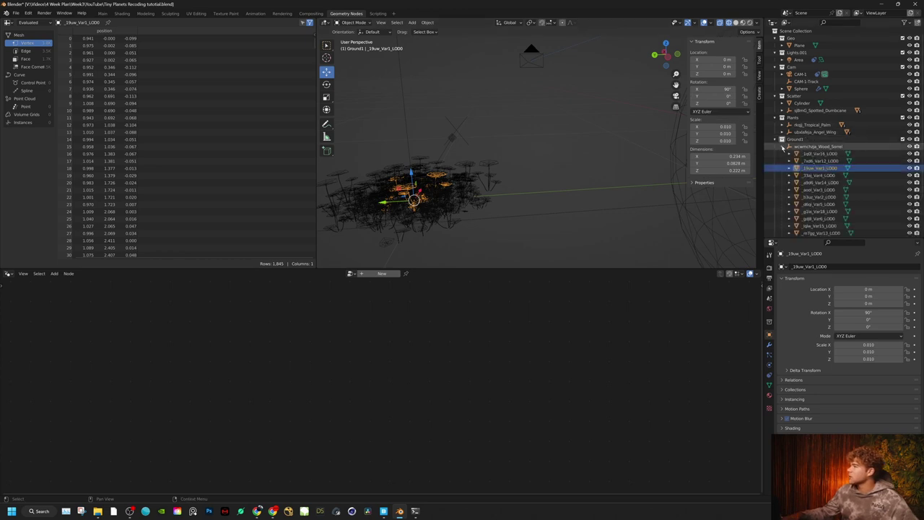
right_click(810, 147)
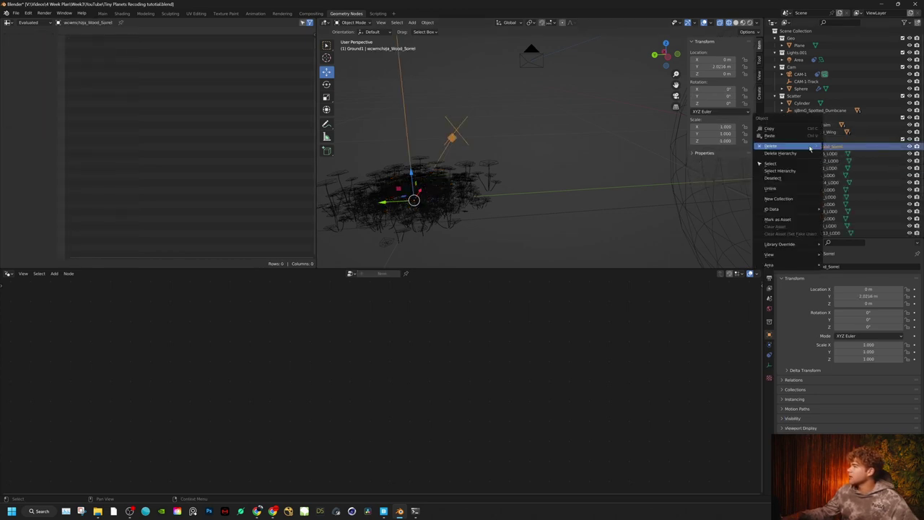
click(810, 147)
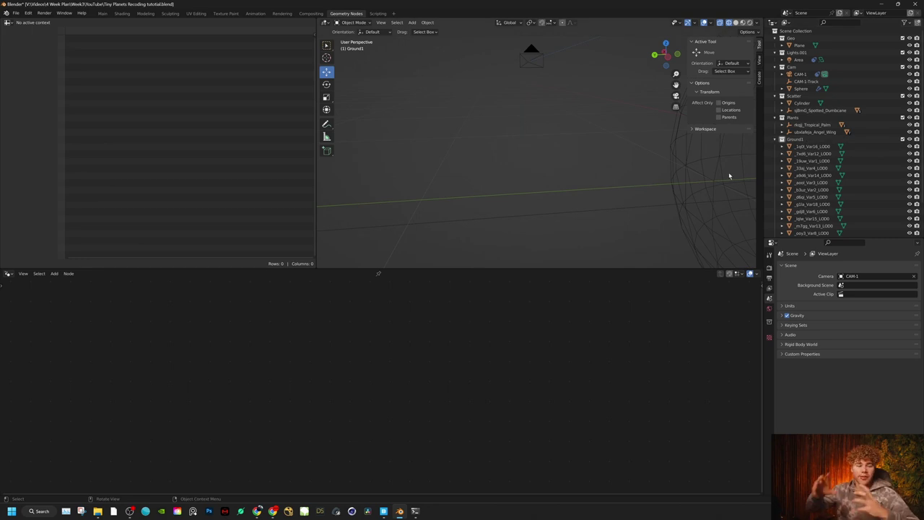
Add the Ground1 collection as a Collection Info node to the sphere's geometry node tree.
scroll(530, 260, down, 10)
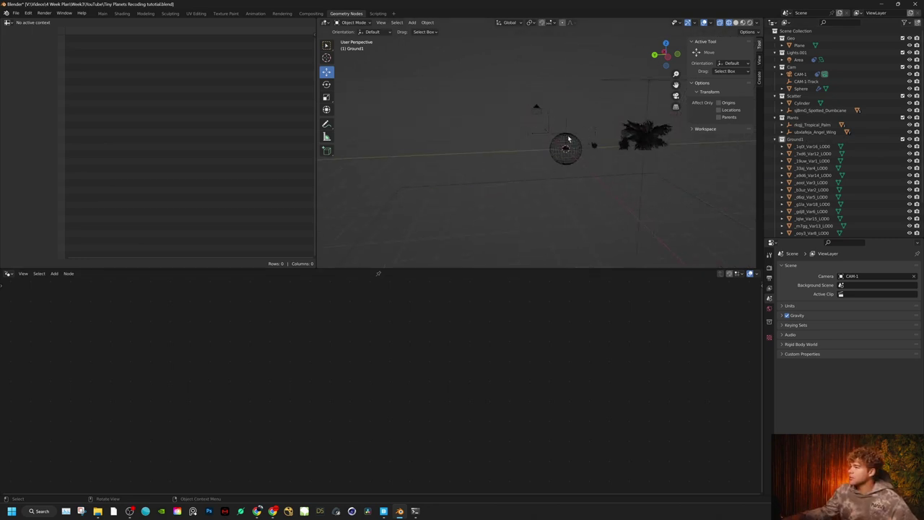
click(568, 138)
scroll(535, 163, up, 3)
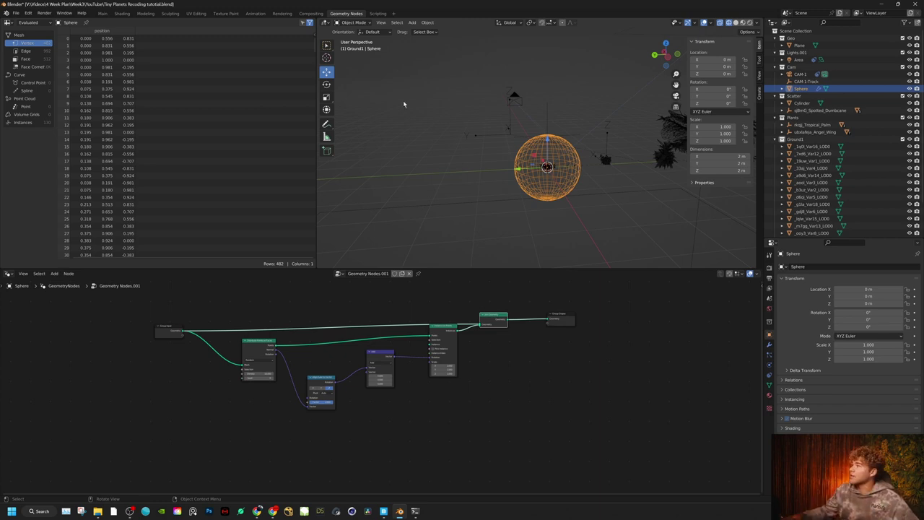
scroll(656, 185, up, 5)
scroll(656, 185, down, 4)
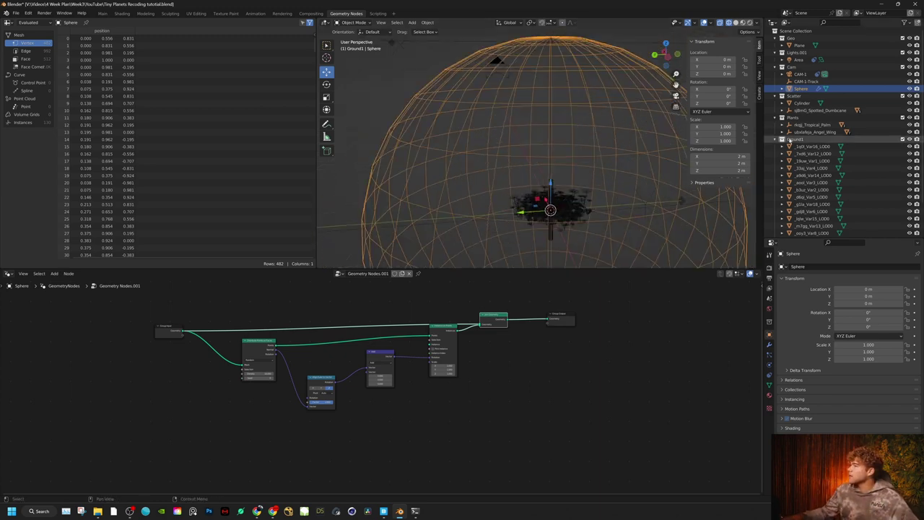
click(797, 140)
drag(806, 144, 370, 429)
scroll(300, 447, up, 3)
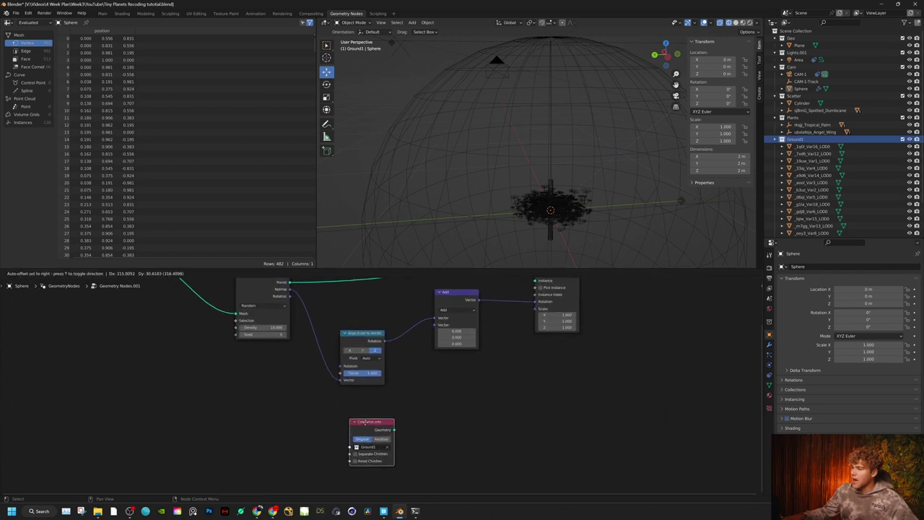
Place the Collection Info node before Instance on Points and connect its Geometry output to the Instance input.
scroll(498, 363, down, 2)
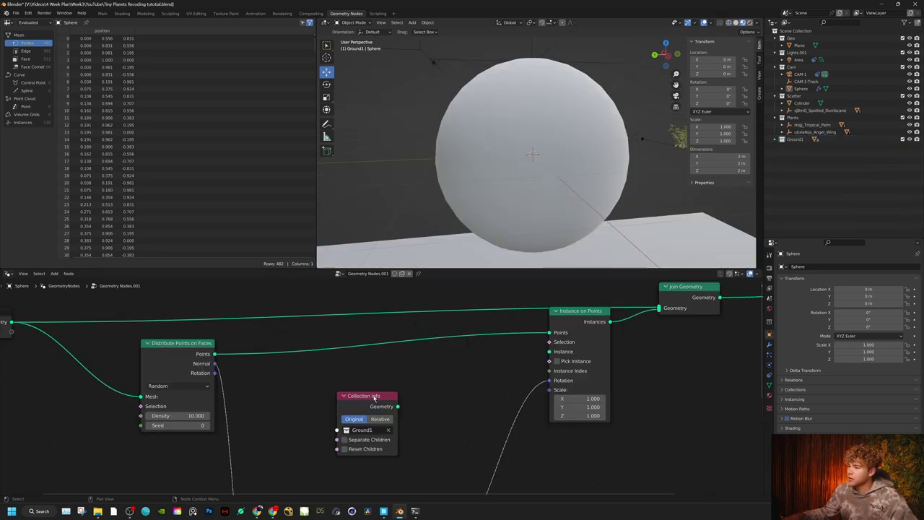
middle_drag(424, 401, 378, 416)
drag(367, 414, 337, 397)
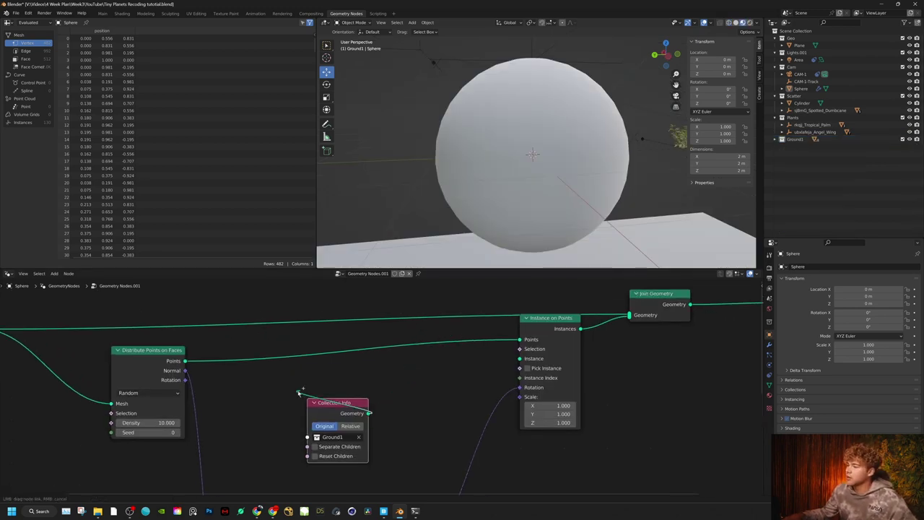
drag(470, 348, 521, 357)
middle_drag(522, 49, 537, 75)
scroll(599, 84, up, 5)
scroll(600, 65, down, 3)
scroll(98, 422, down, 2)
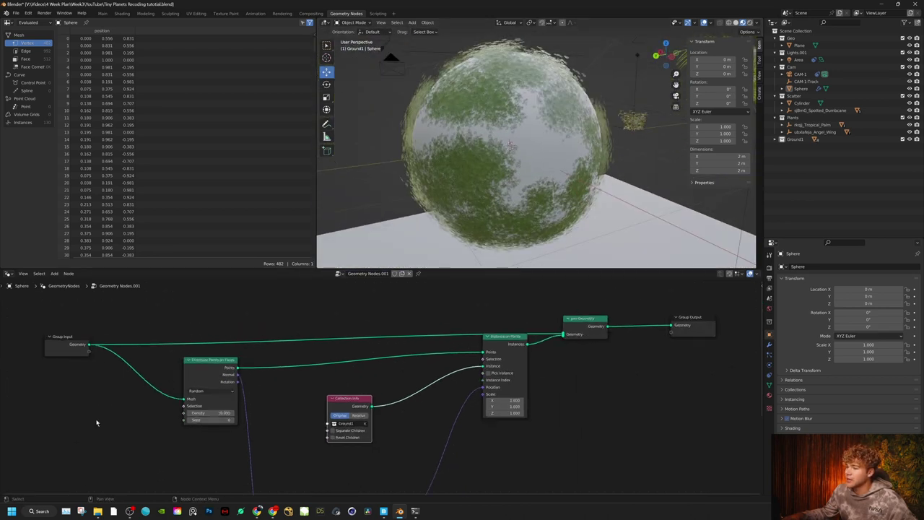
Enable Separate Children and Pick Instance for the Ground1 instances and set the Distribute Points on Faces Density to 112.400.
middle_drag(98, 422, 156, 405)
scroll(156, 405, up, 3)
drag(297, 393, 316, 392)
scroll(415, 367, up, 3)
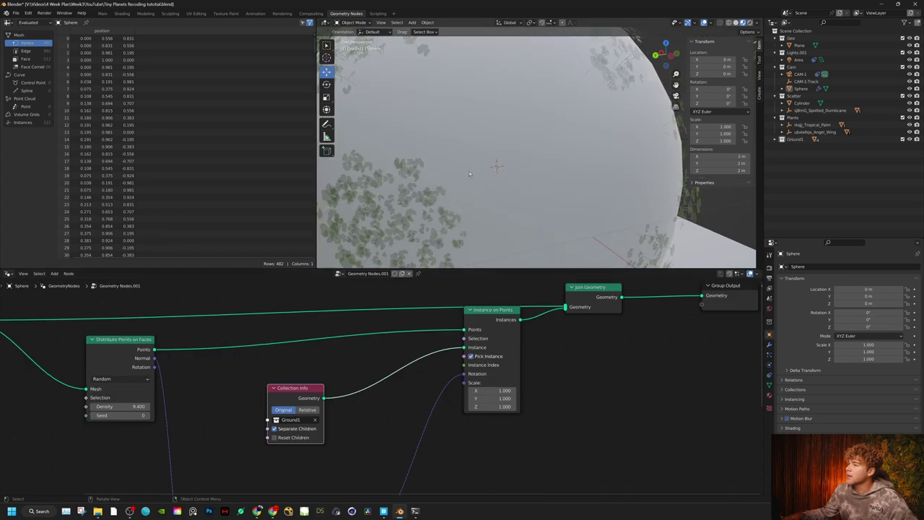
middle_drag(505, 116, 462, 268)
middle_drag(285, 374, 424, 350)
drag(276, 383, 496, 382)
drag(324, 382, 365, 382)
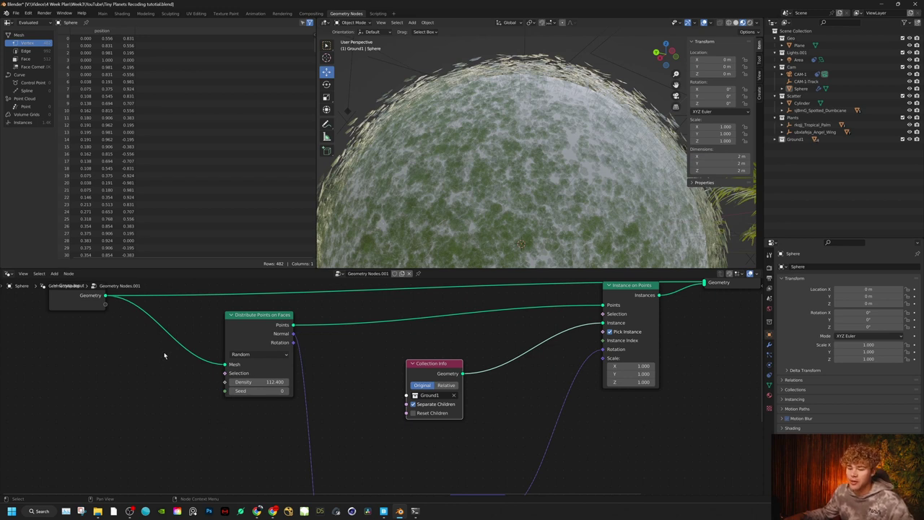
Add a Noise Texture node below the Group Input node.
middle_drag(99, 398, 201, 397)
key(shift+a)
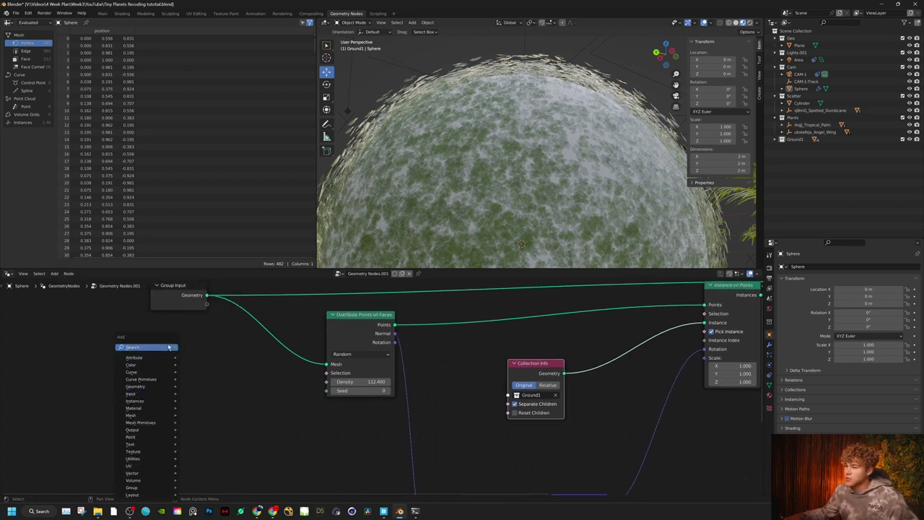
click(168, 347)
text(no)
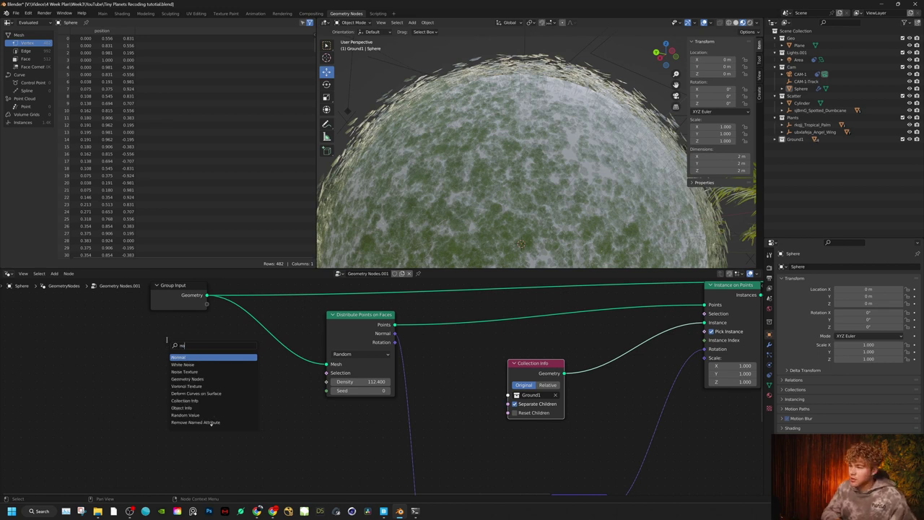
key(Down)
key(Down)
key(Return)
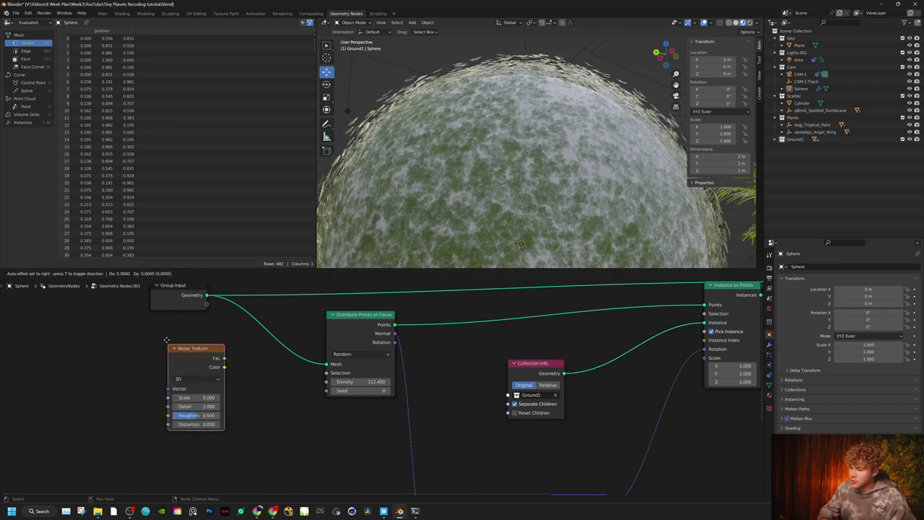
click(166, 339)
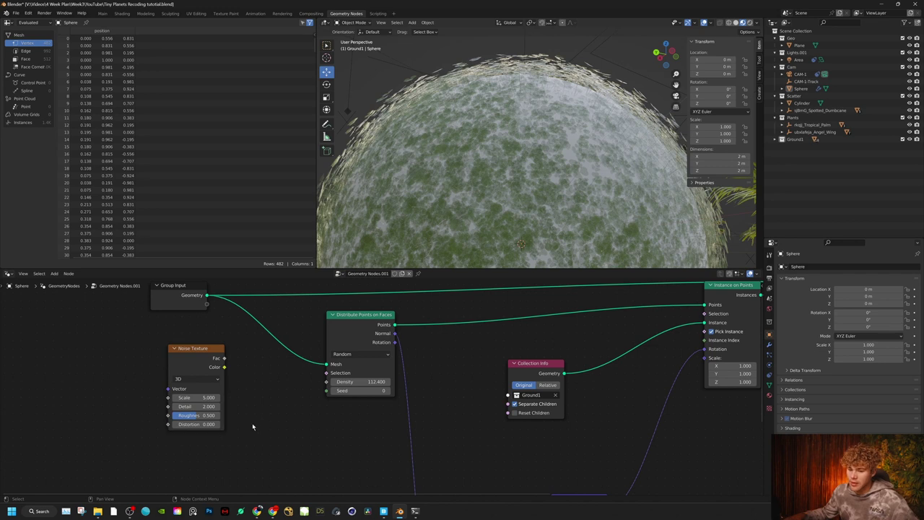
Add a ColorRamp node after the Noise Texture and feed the noise Fac into it.
key(shift+a)
click(247, 350)
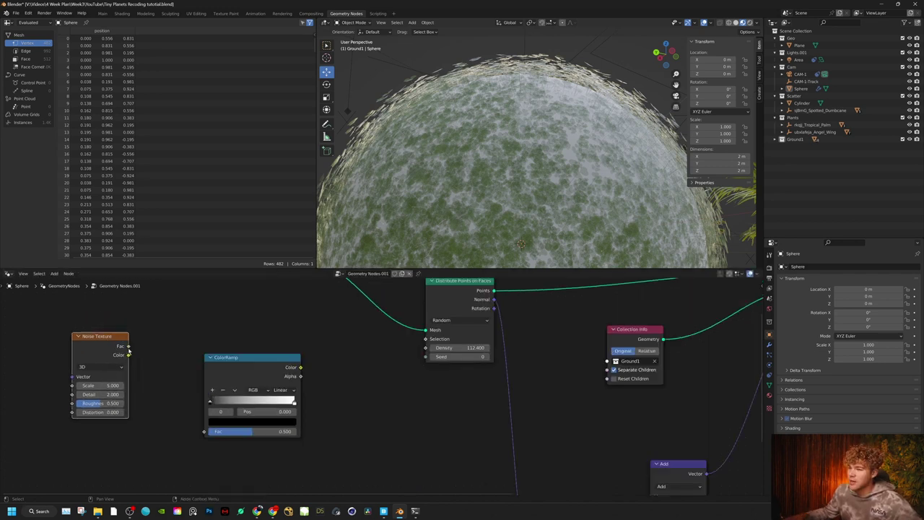
drag(127, 346, 203, 433)
drag(224, 358, 205, 363)
Add a Math node beside the ColorRamp and connect the ColorRamp's Color to the Density of Distribute Points on Faces.
click(330, 424)
key(shift+a)
click(307, 353)
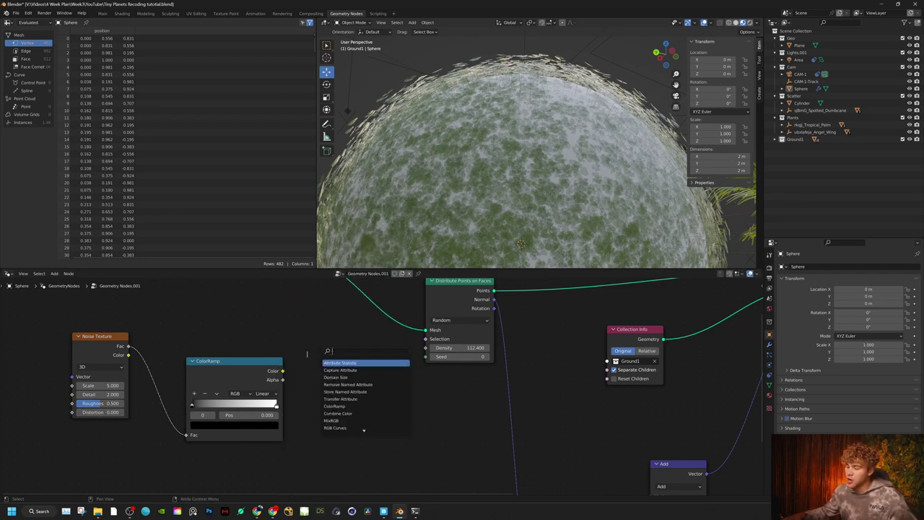
text(math)
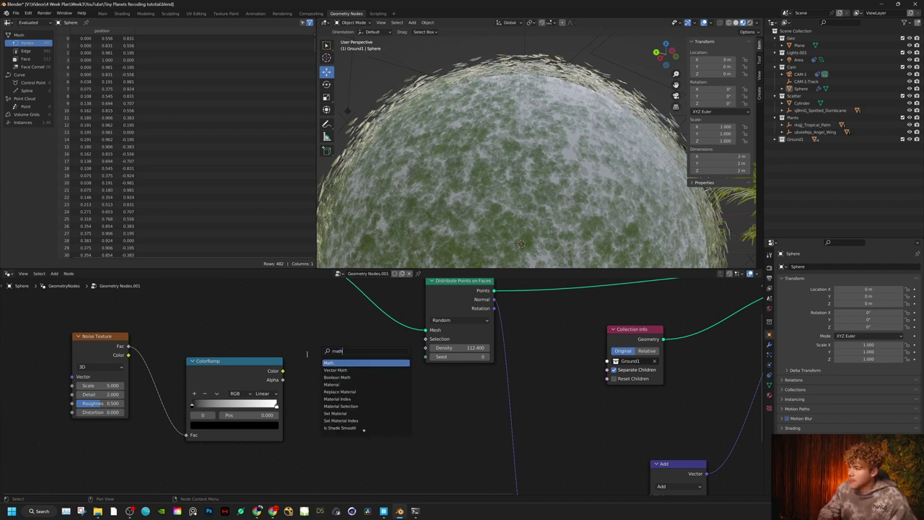
key(Return)
drag(284, 372, 426, 376)
drag(340, 397, 381, 419)
Set the Noise Texture's Detail to 0.100 and Roughness to 0.450, and move the ColorRamp's white stop to 0.579.
scroll(517, 158, down, 3)
middle_drag(516, 158, 479, 149)
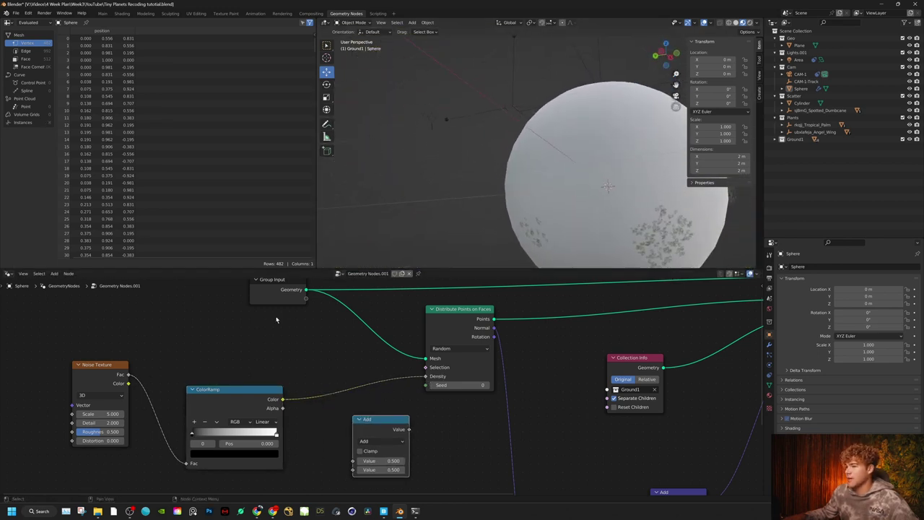
scroll(361, 377, down, 2)
middle_drag(262, 370, 191, 348)
drag(62, 384, 65, 408)
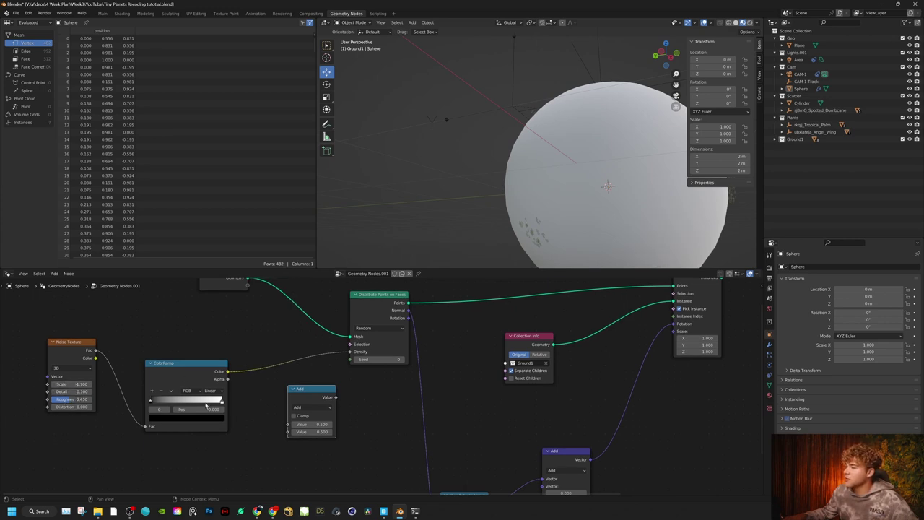
drag(221, 405, 145, 409)
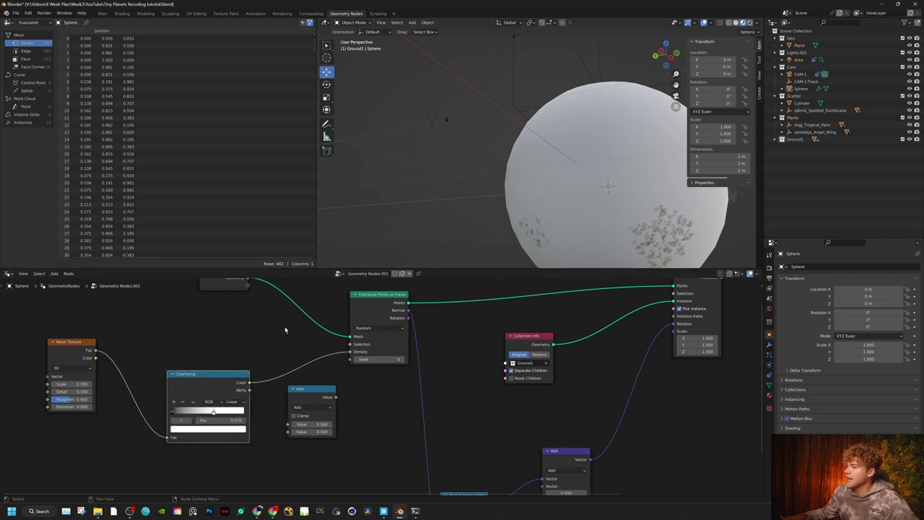
middle_drag(626, 209, 476, 172)
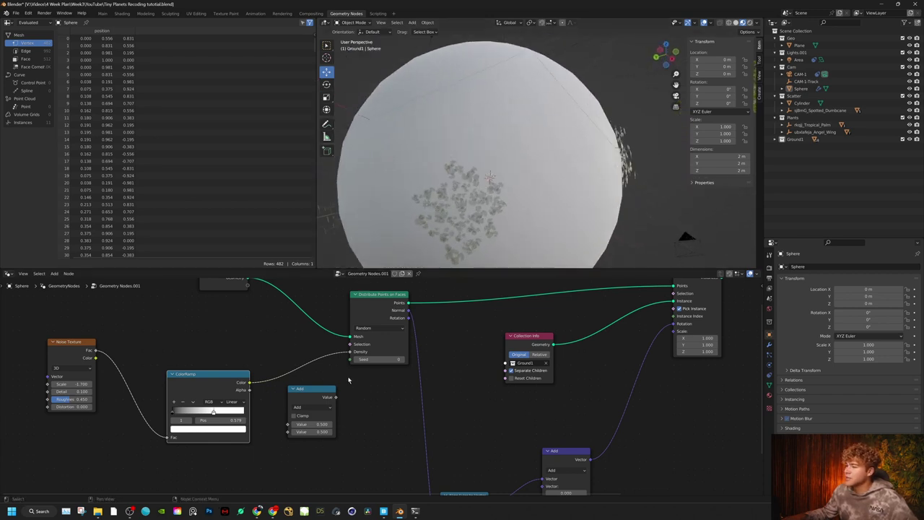
Insert the Math node between the ColorRamp and Density, switched to Multiply with a value of 100.
drag(318, 399, 306, 376)
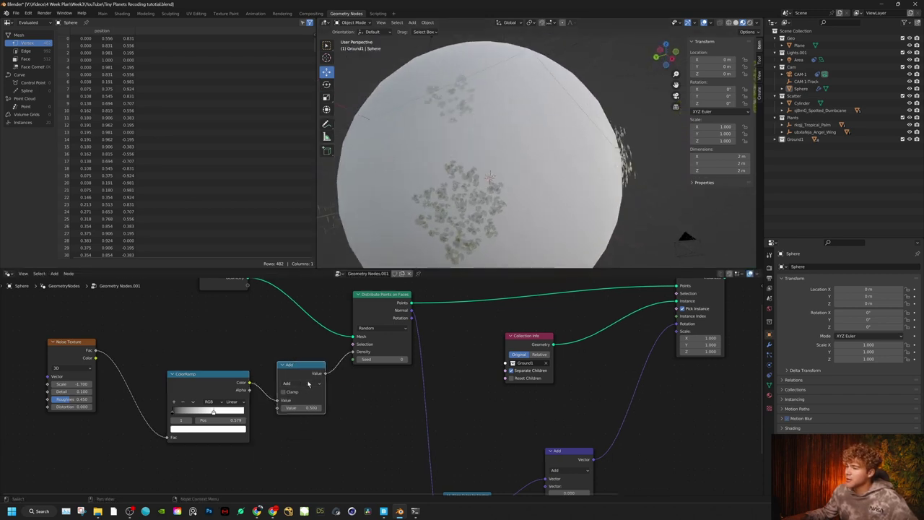
click(309, 383)
click(306, 406)
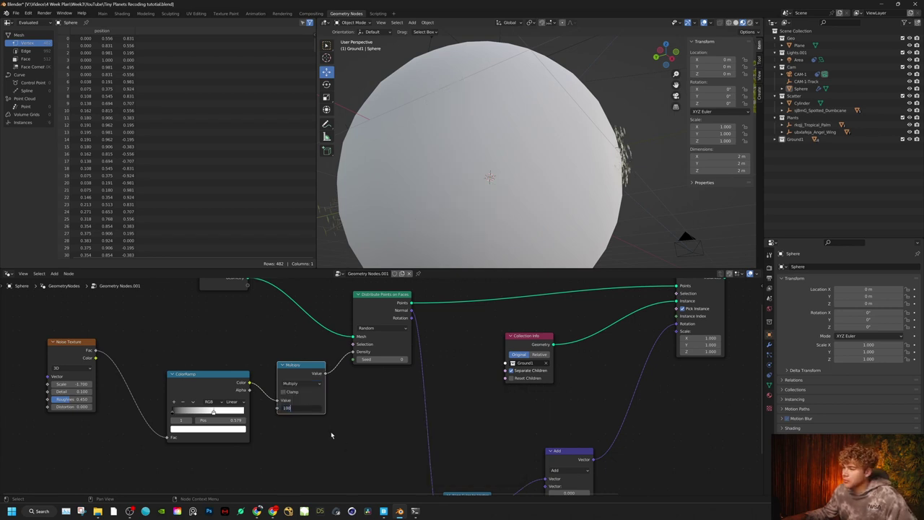
key(Return)
Move the ColorRamp's white stop to position 1.000.
scroll(506, 155, down, 4)
mouse_move(508, 150)
middle_down()
mouse_move(514, 190)
mouse_move(517, 144)
middle_up()
scroll(517, 144, up, 3)
drag(213, 417, 248, 410)
Set the Noise Texture's Scale to 3.300 and Distortion to 0.200, and raise the Multiply value to 683.200.
middle_drag(102, 368, 125, 361)
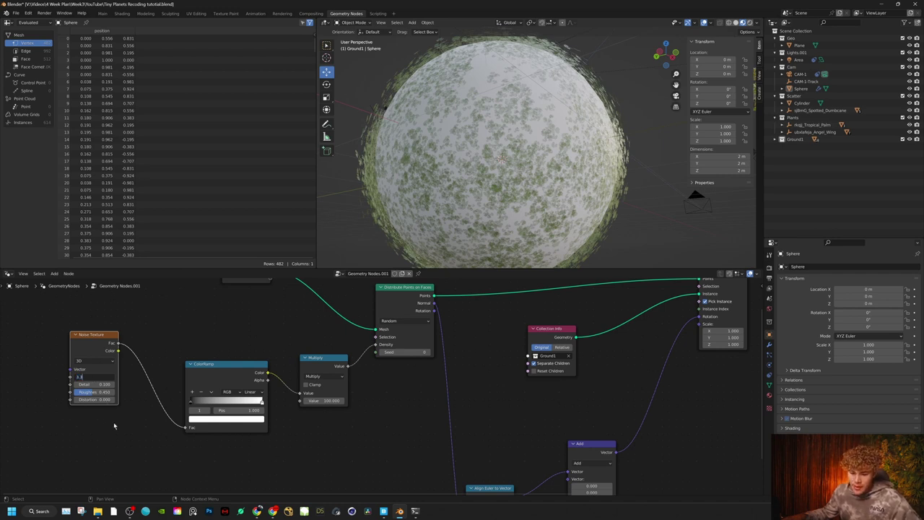
key(Return)
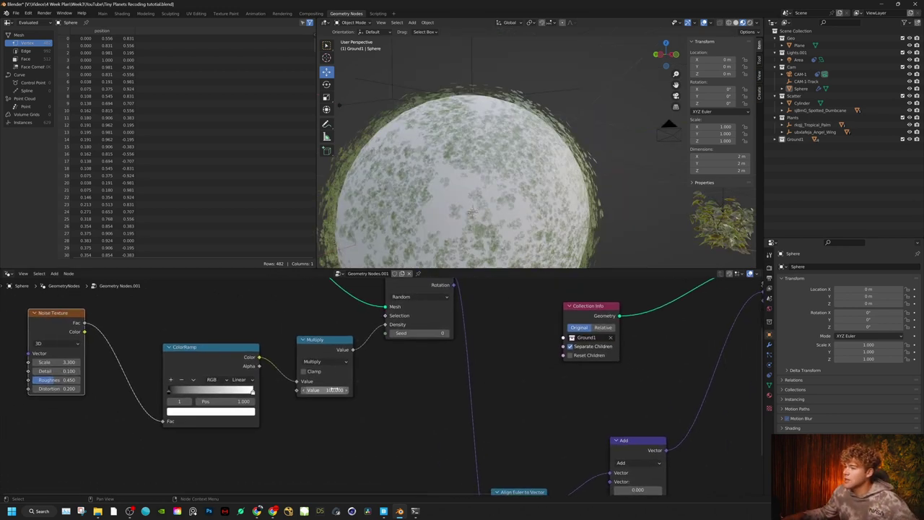
drag(335, 390, 411, 390)
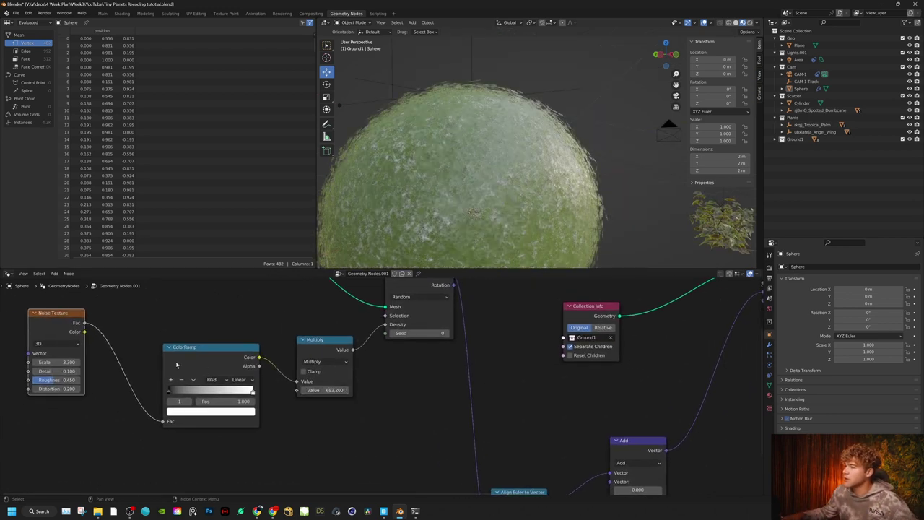
Tighten the ColorRamp's gradient with the white stop at 0.764 and set the Noise Texture's Scale to 2.000, checking the plants up close.
drag(172, 394, 236, 393)
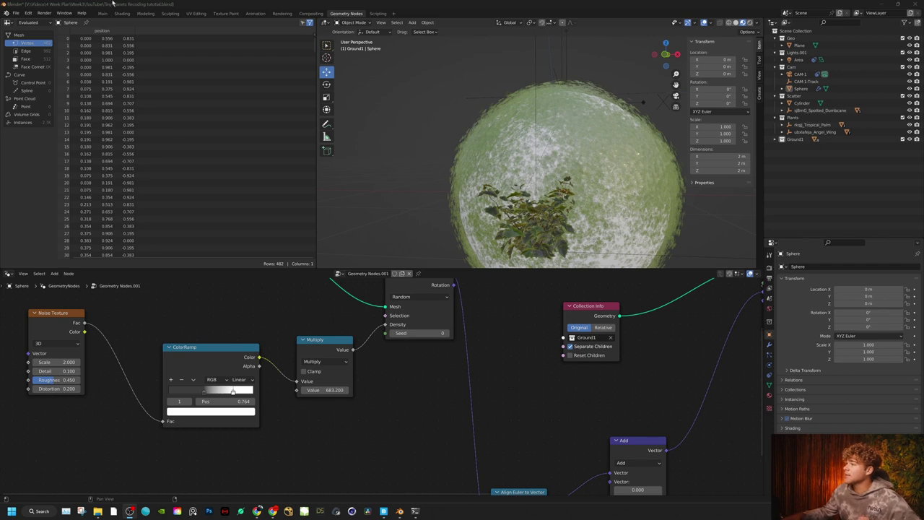
scroll(656, 195, up, 10)
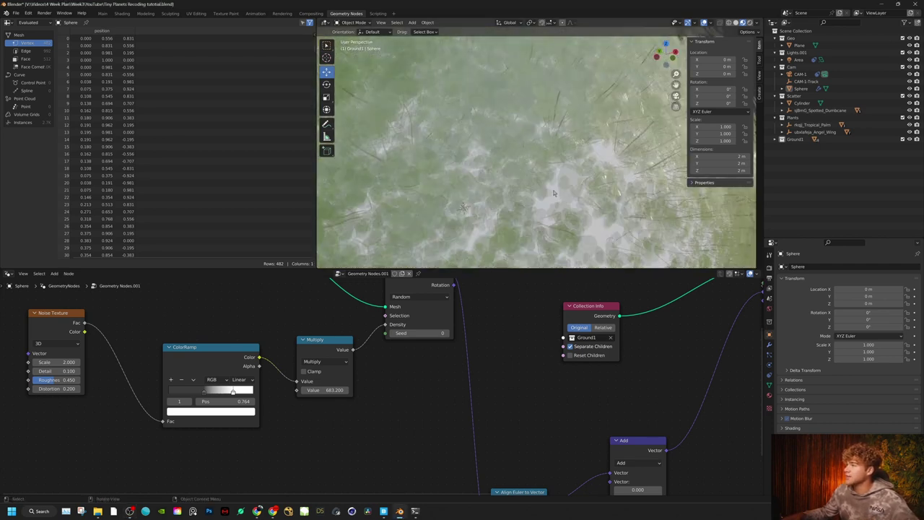
middle_drag(552, 153, 491, 238)
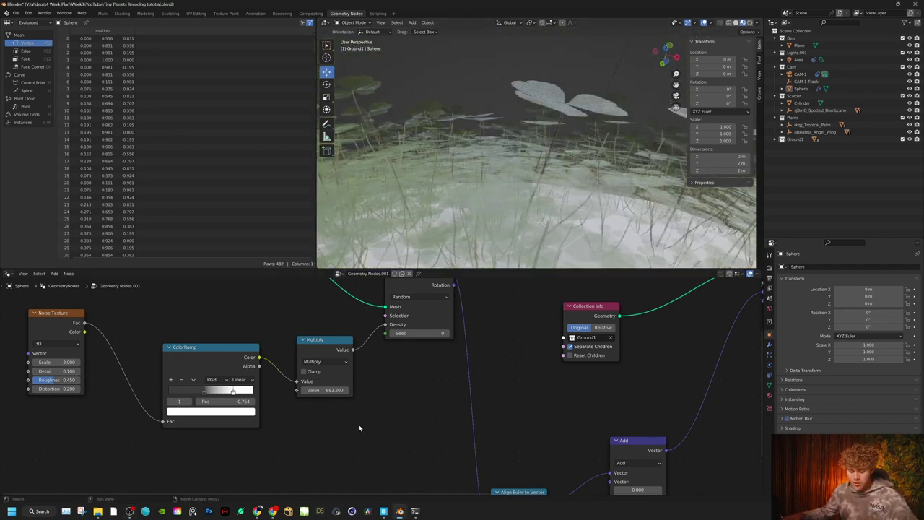
Add a Random Value node, connect its output to the Scale of Instance on Points and switch its data type to Float.
key(shift+a)
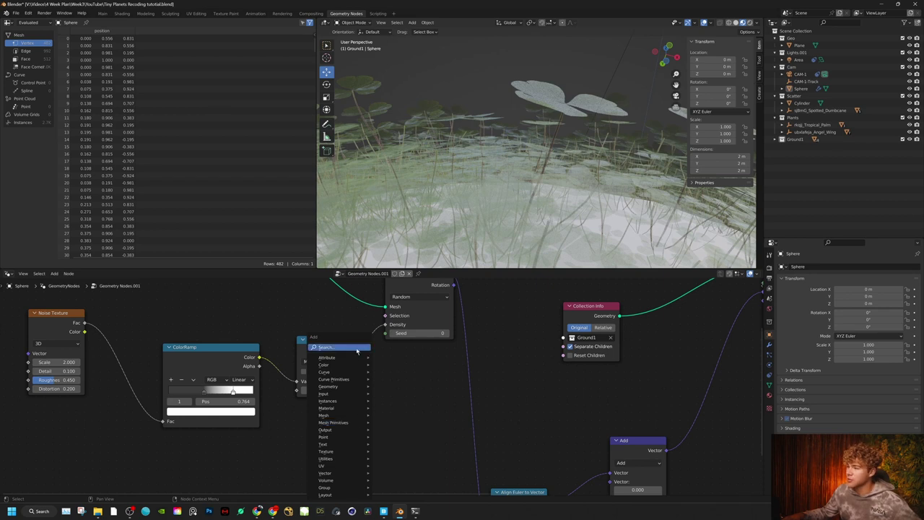
click(404, 412)
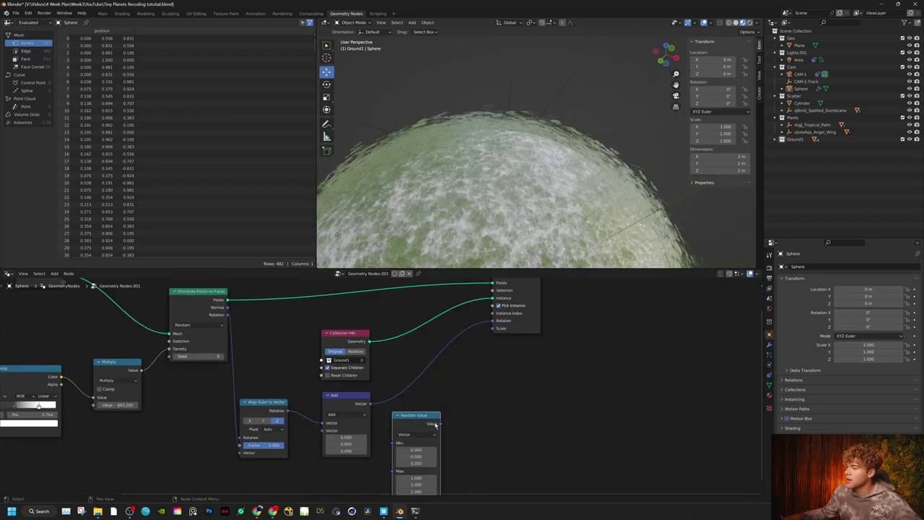
drag(437, 424, 476, 372)
drag(493, 331, 493, 330)
click(416, 434)
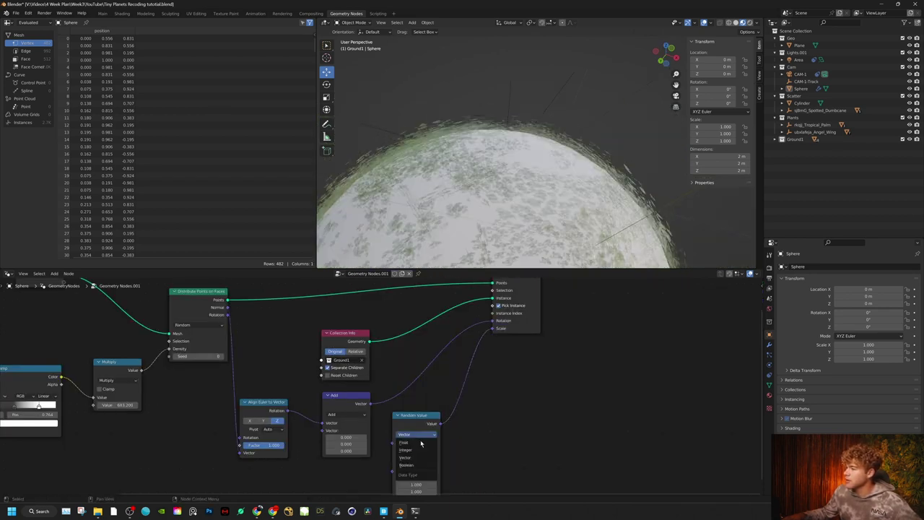
click(415, 438)
Set the Random Value node's Min to 0.020 and Max to 3.900.
middle_drag(494, 205, 428, 228)
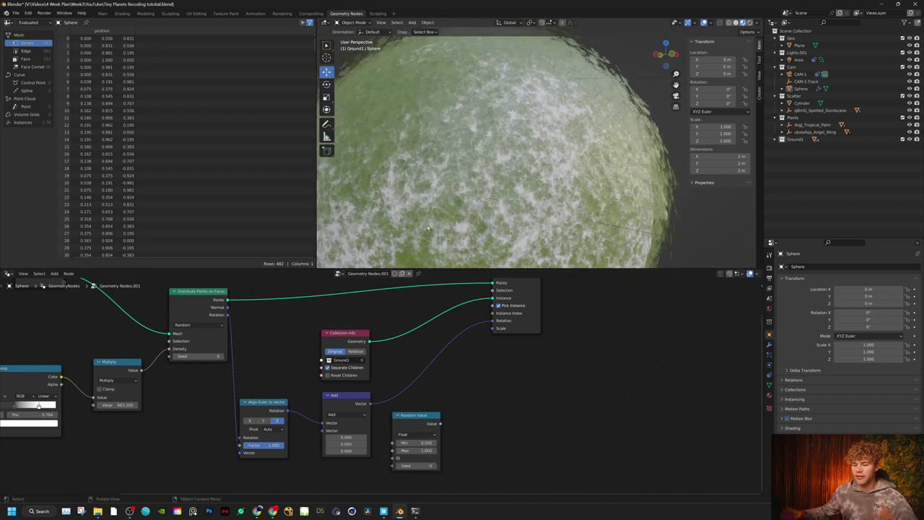
scroll(383, 462, up, 3)
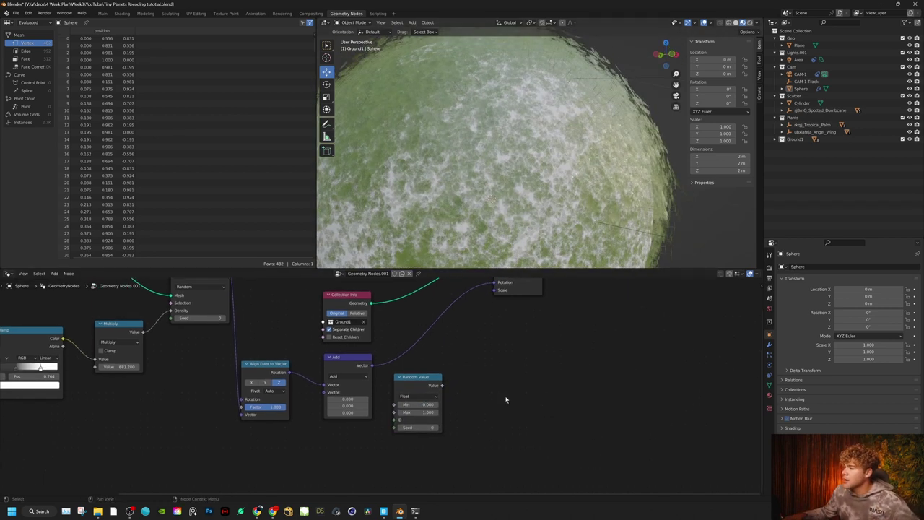
click(431, 443)
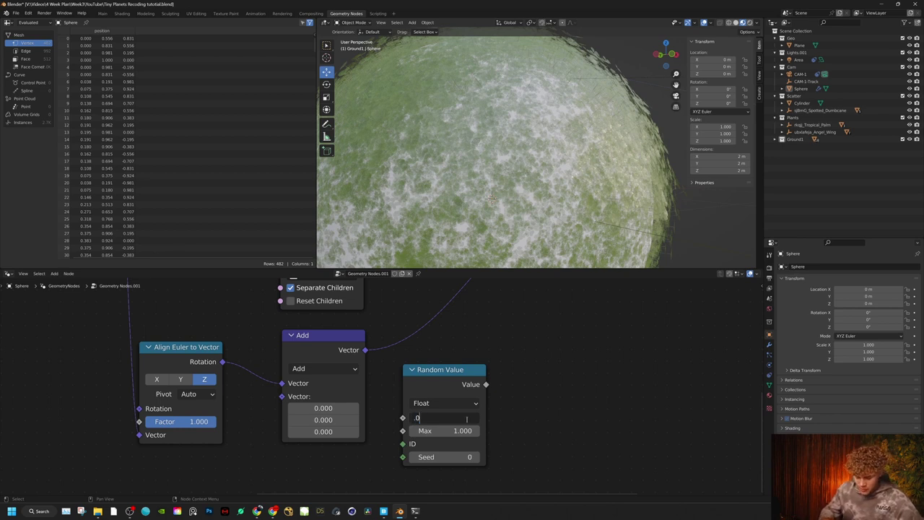
text(.02)
key(Return)
middle_drag(493, 238, 459, 186)
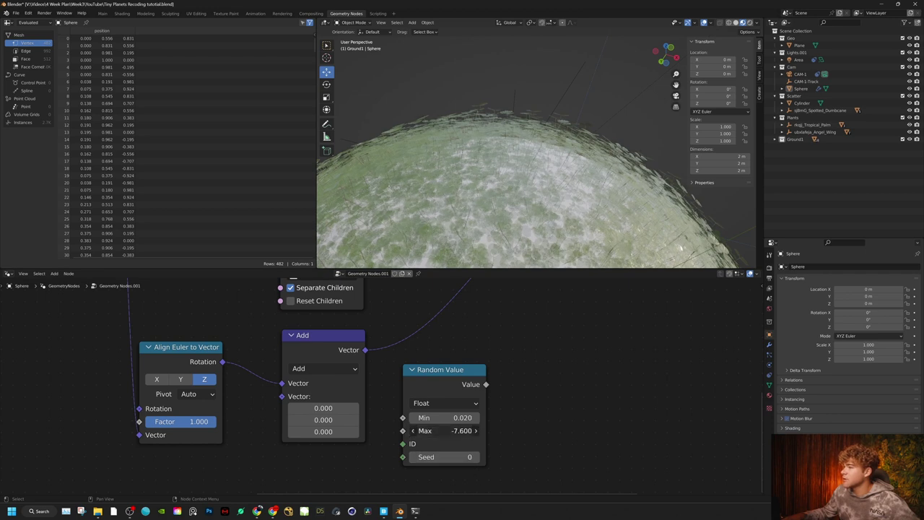
scroll(477, 419, down, 3)
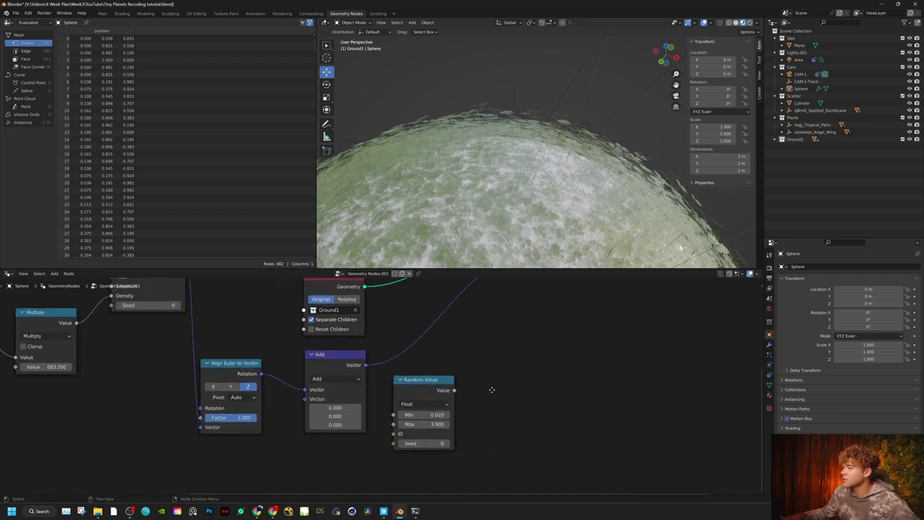
Connect the Random Value output to the Scale of Instance on Points and lower its Max to 1.000.
middle_drag(506, 367, 444, 429)
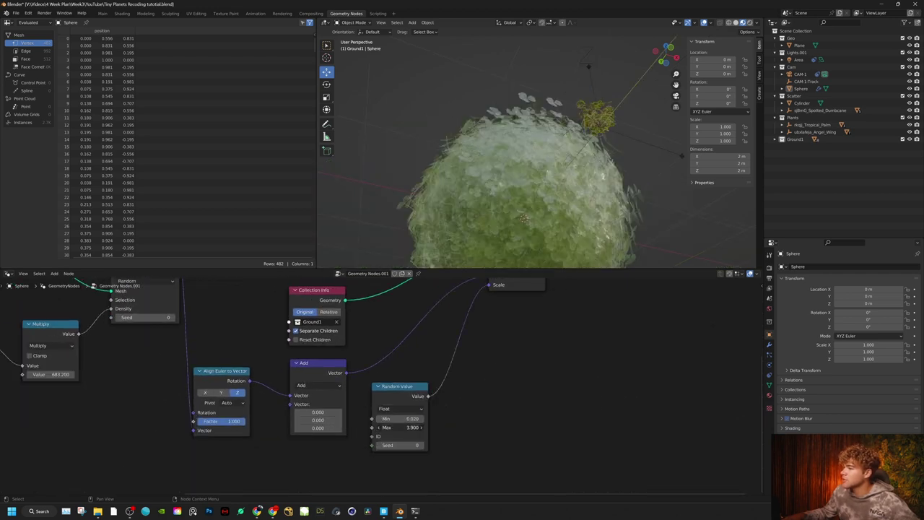
drag(420, 427, 412, 427)
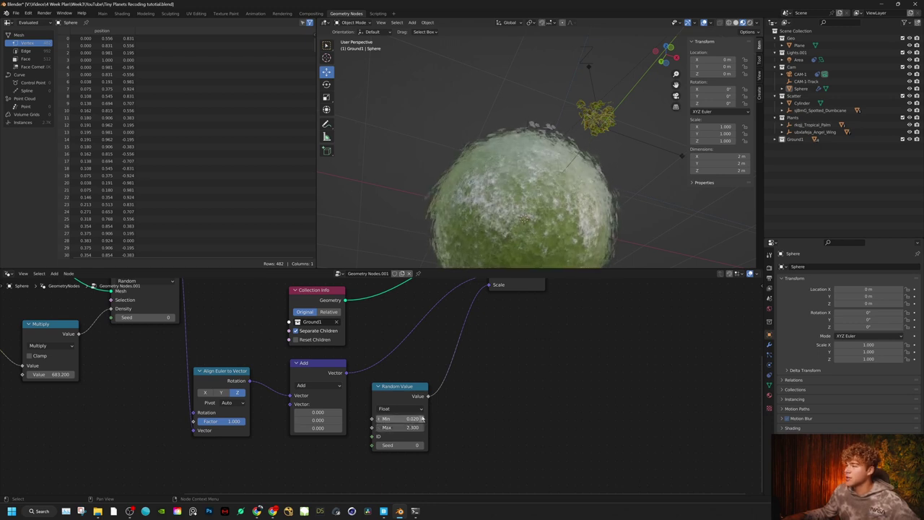
scroll(525, 195, up, 4)
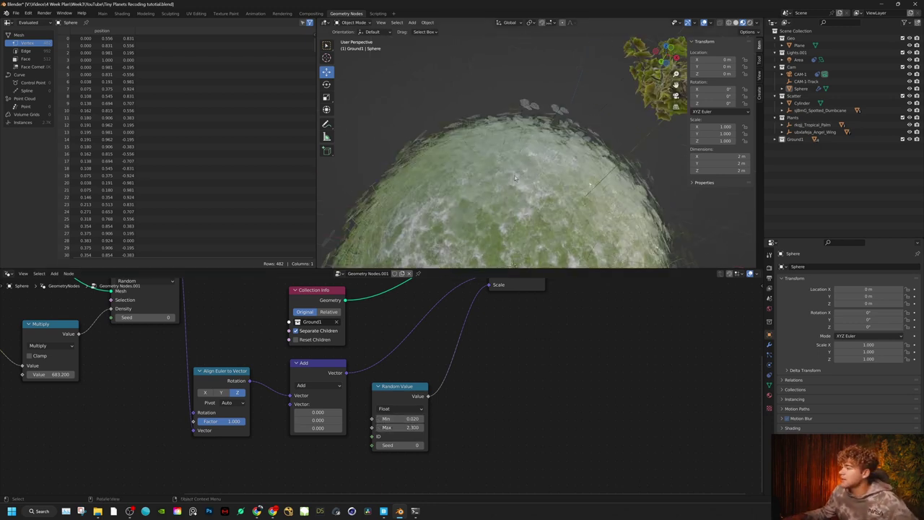
middle_drag(530, 184, 480, 202)
key(Return)
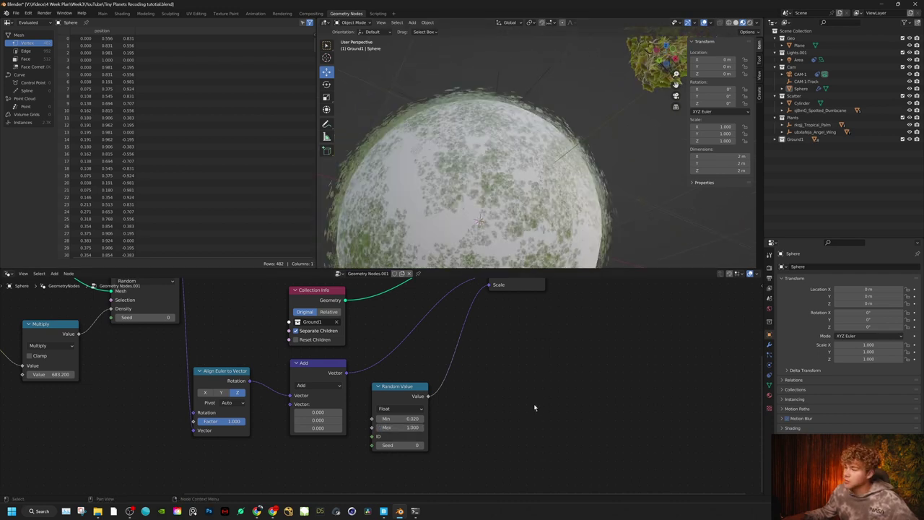
Raise the Multiply node's value to 1032.500 and check the plant coverage on the sphere.
middle_drag(480, 161, 469, 119)
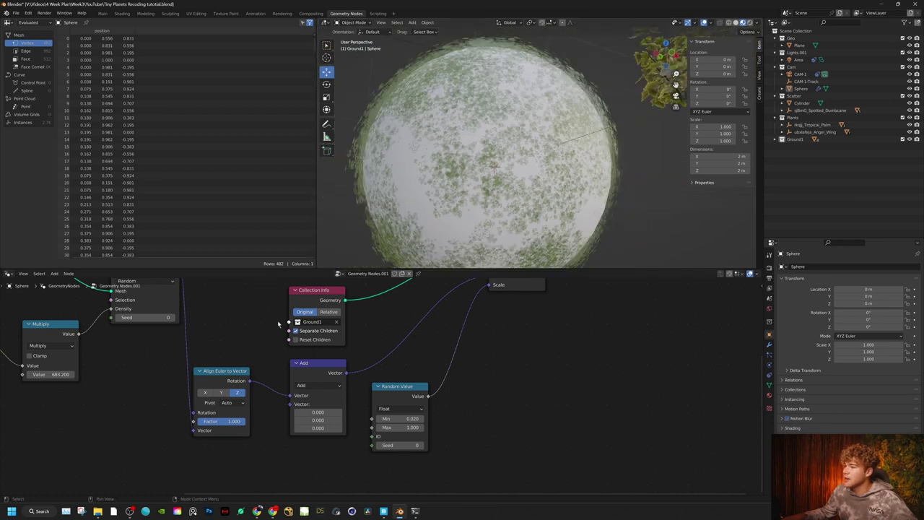
middle_drag(287, 322, 513, 401)
drag(305, 441, 503, 429)
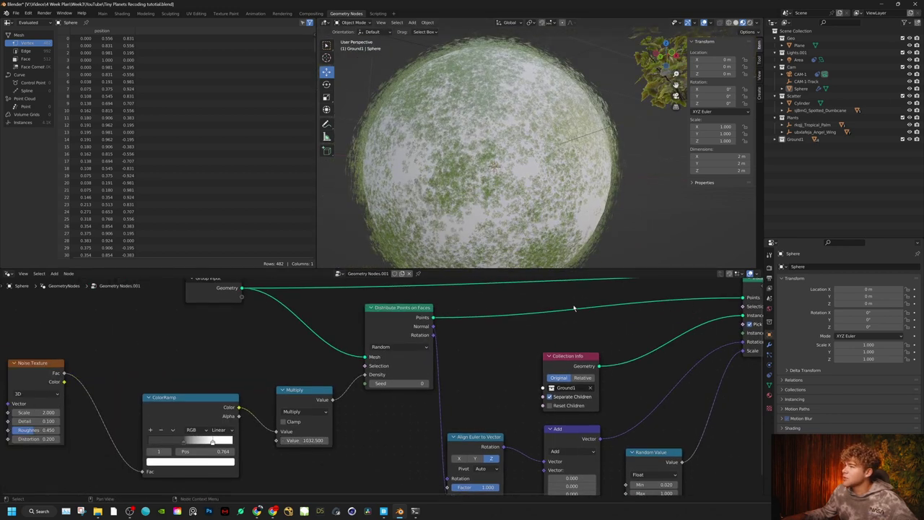
mouse_move(498, 145)
middle_down()
mouse_move(515, 117)
mouse_move(582, 136)
mouse_move(509, 130)
middle_up()
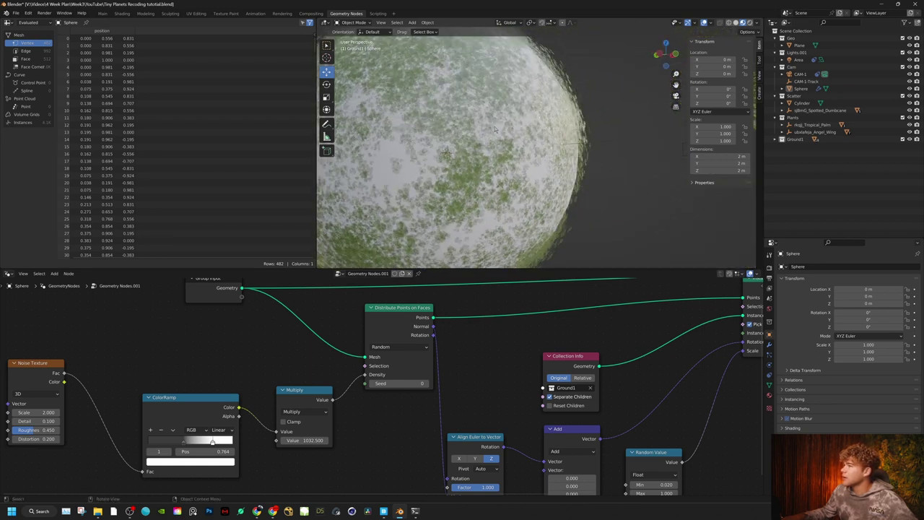
scroll(470, 124, up, 2)
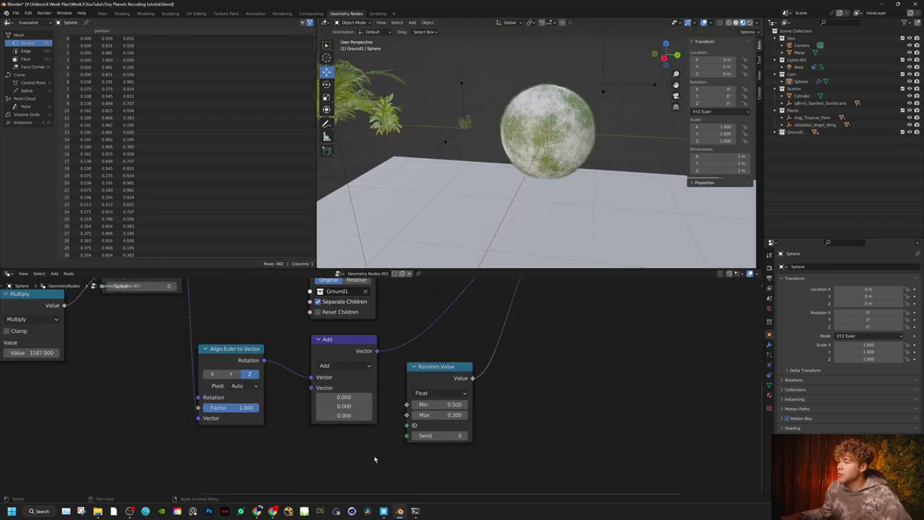
Rearrange the node tree so the scatter nodes sit beneath the direct link from Group Input to Join Geometry.
scroll(360, 357, down, 5)
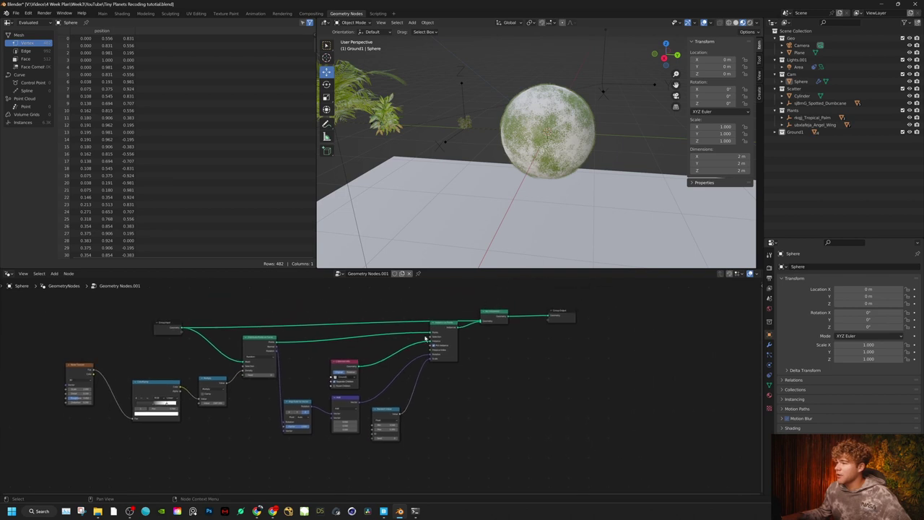
drag(488, 317, 517, 375)
drag(573, 323, 621, 390)
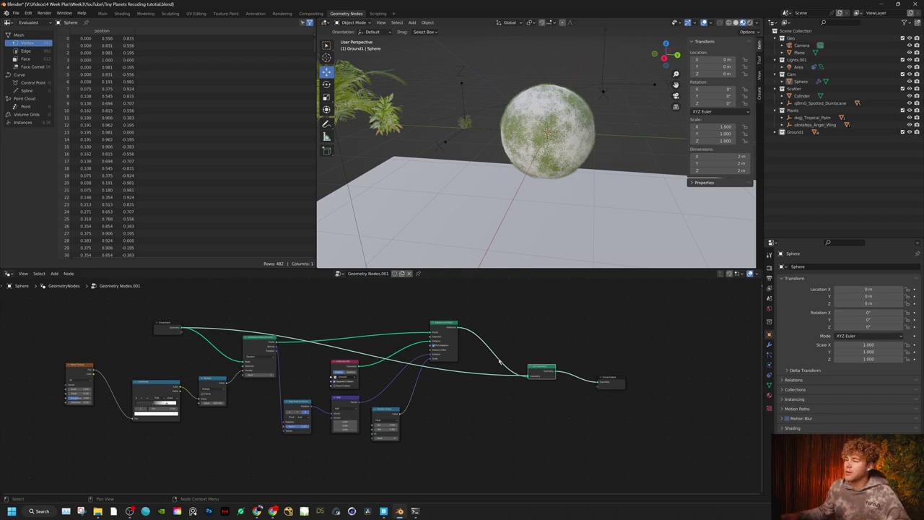
drag(261, 340, 262, 342)
drag(60, 358, 186, 421)
key(g)
click(207, 379)
drag(204, 367, 159, 412)
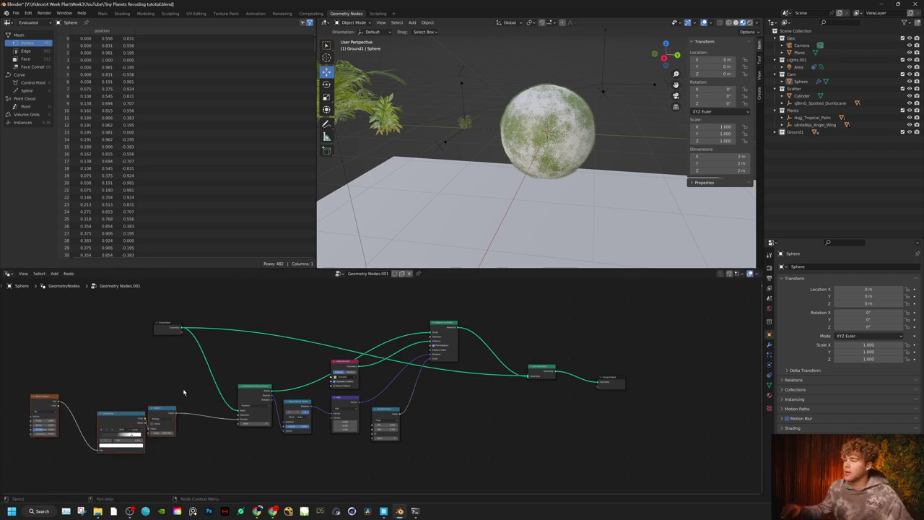
drag(452, 327, 453, 345)
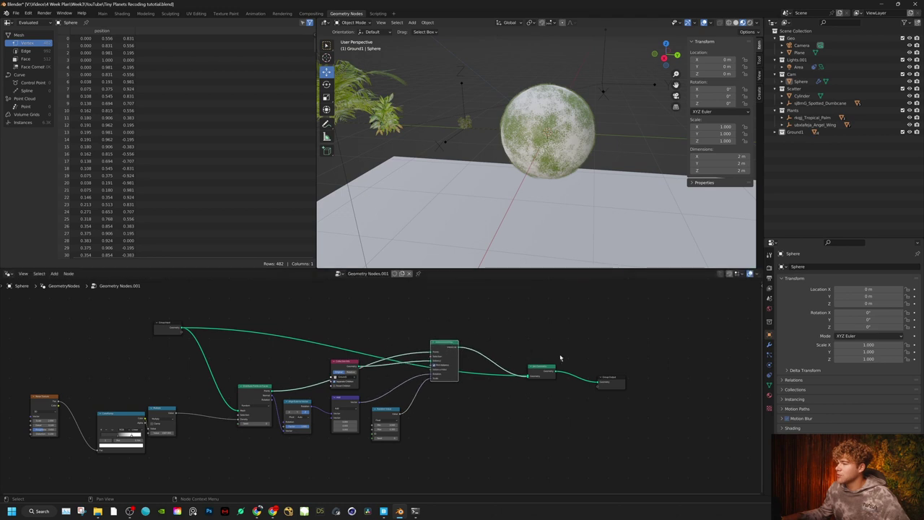
drag(543, 371, 537, 318)
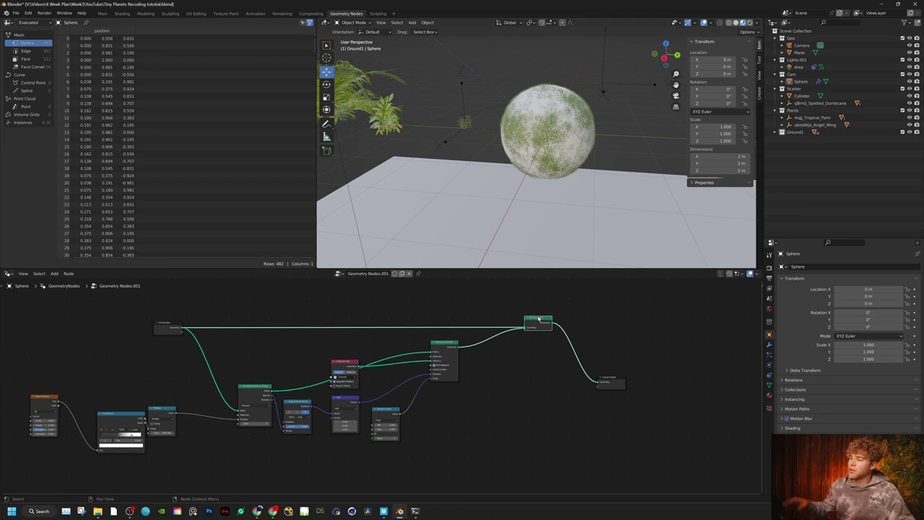
drag(610, 385, 610, 341)
Duplicate the whole scatter node chain, from Noise Texture to Instance on Points, and place the copy below the original.
drag(491, 455, 1, 361)
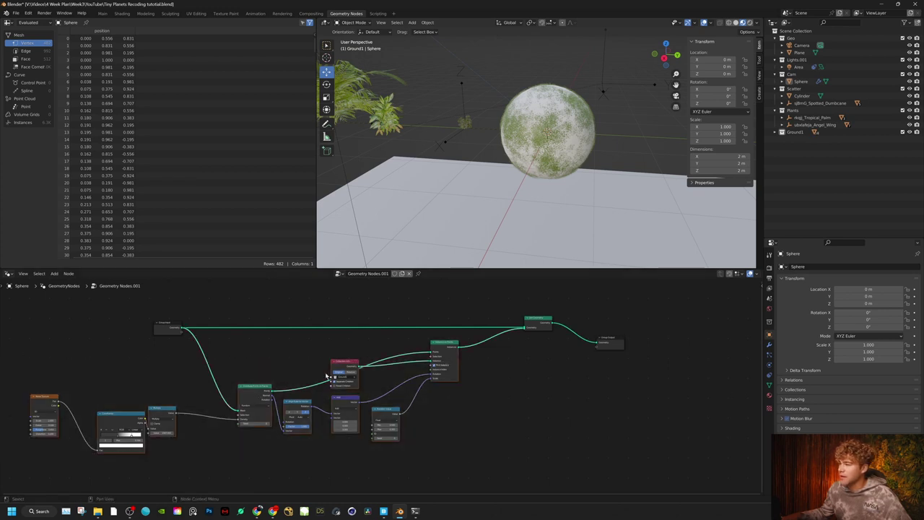
middle_drag(404, 395, 383, 372)
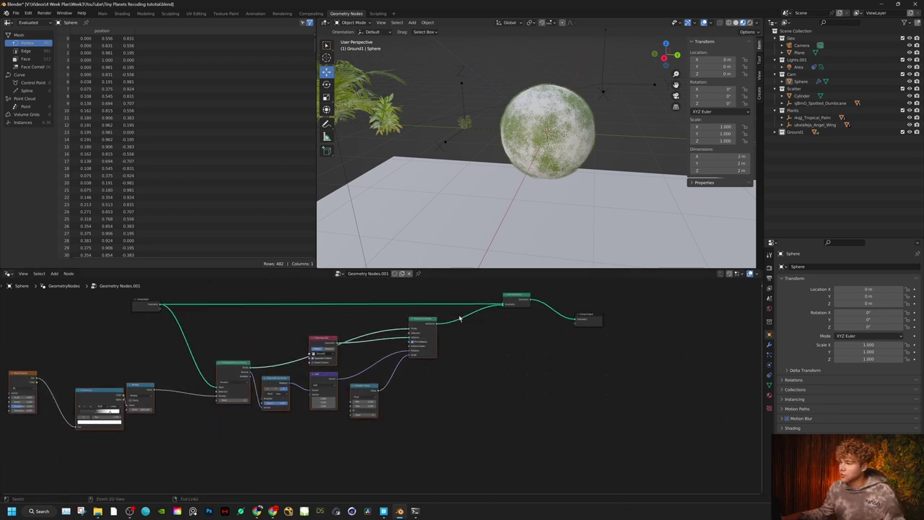
key(shift+d)
click(410, 439)
middle_drag(412, 401, 506, 357)
click(438, 366)
Connect the Group Input geometry to the Mesh input of the duplicated Distribute Points on Faces node.
scroll(397, 390, down, 2)
middle_drag(284, 411, 326, 430)
drag(299, 318, 288, 324)
scroll(361, 386, up, 1)
scroll(299, 356, up, 7)
middle_drag(181, 315, 229, 377)
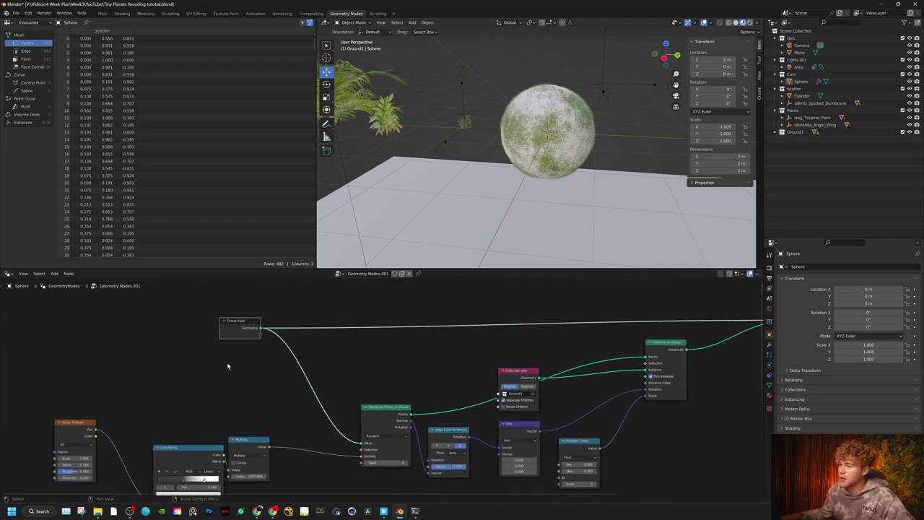
drag(262, 329, 351, 385)
Connect the duplicated Instance on Points output to the Join Geometry node.
scroll(403, 339, down, 1)
middle_drag(435, 325, 262, 403)
middle_drag(438, 365, 374, 446)
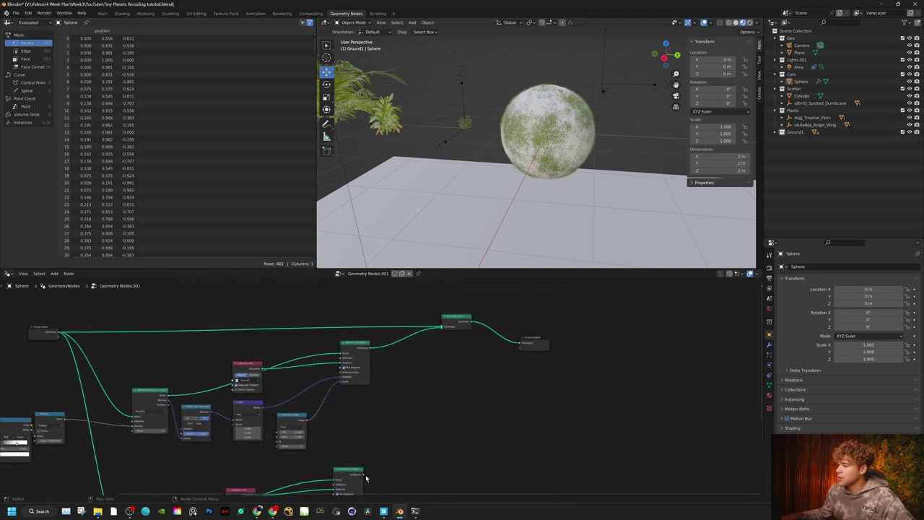
drag(363, 478, 442, 329)
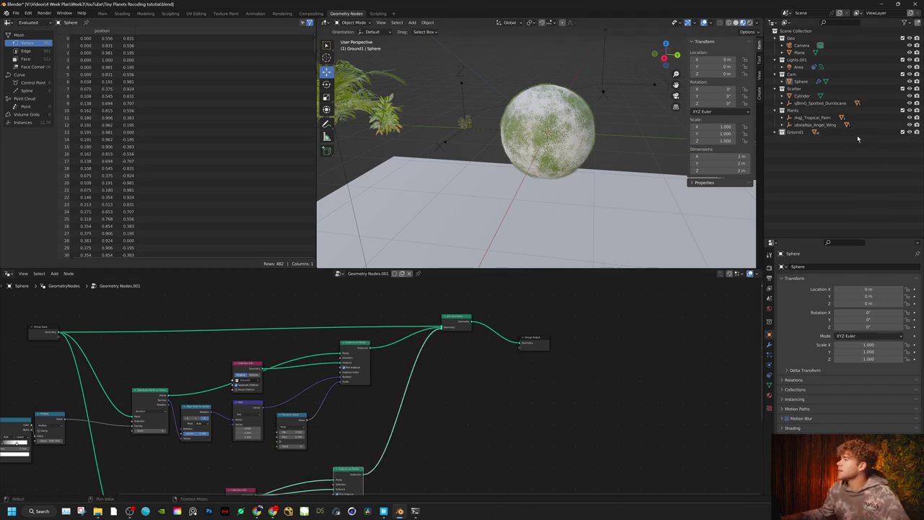
Create a new collection and move it out of Ground1 to the top level of the scene.
right_click(789, 166)
click(790, 163)
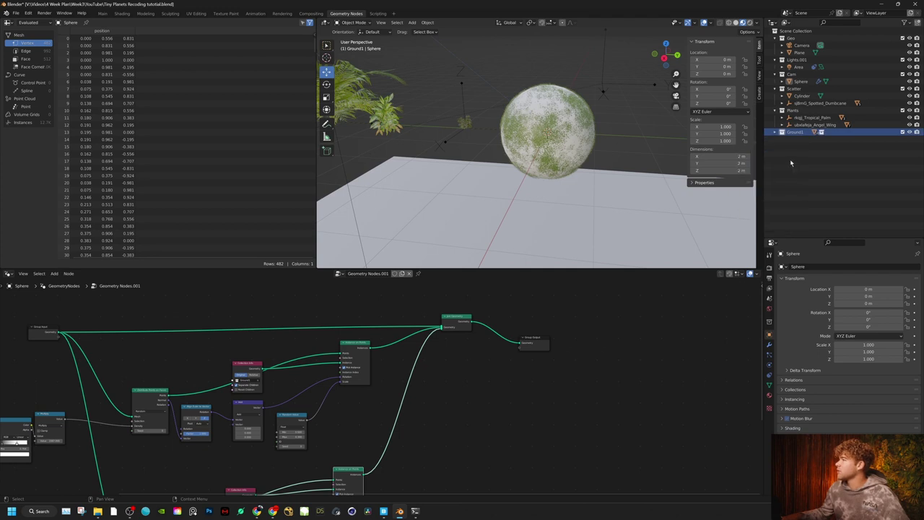
click(775, 133)
click(806, 139)
drag(808, 139, 798, 167)
click(776, 140)
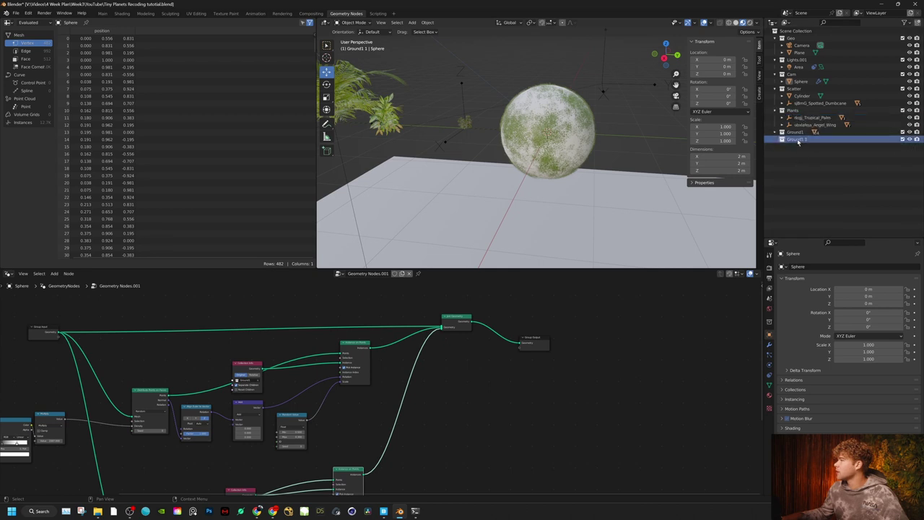
Rename the new collection to Ground2.
right_click(797, 142)
double_click(797, 139)
key(BackSpace)
key(BackSpace)
key(BackSpace)
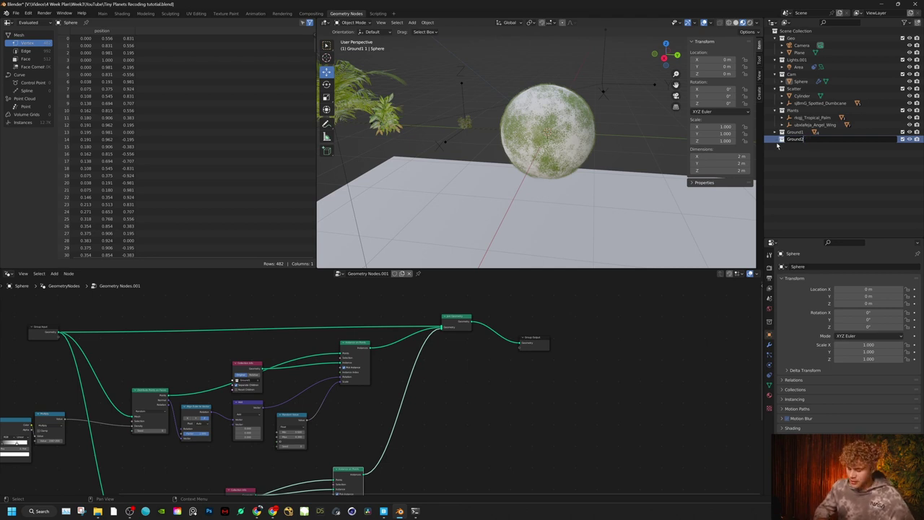
text(2)
key(Return)
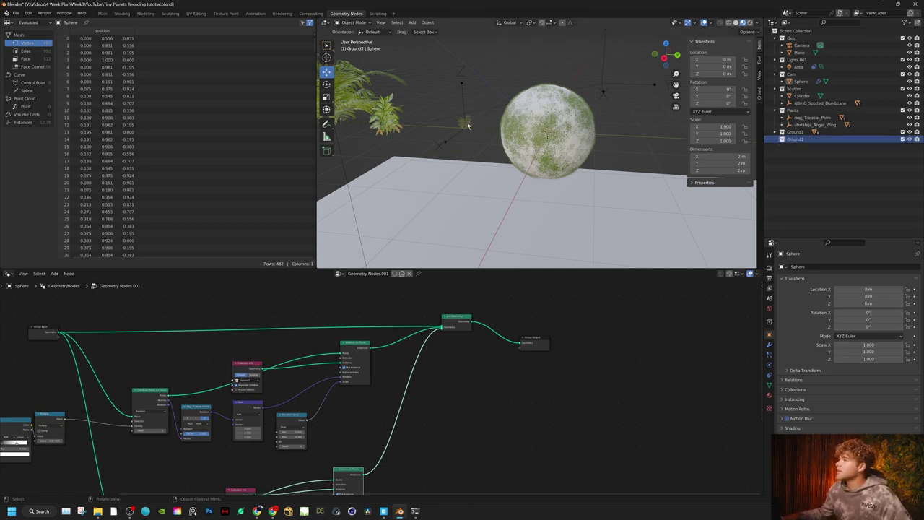
Select the Angel Wing plant and move its parent object from Plants into the Ground2 collection.
click(468, 124)
click(797, 125)
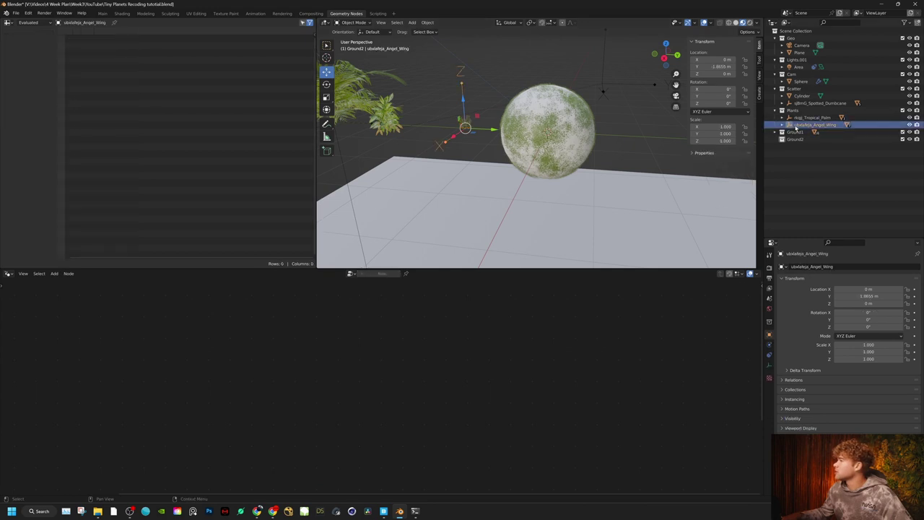
drag(803, 130, 795, 139)
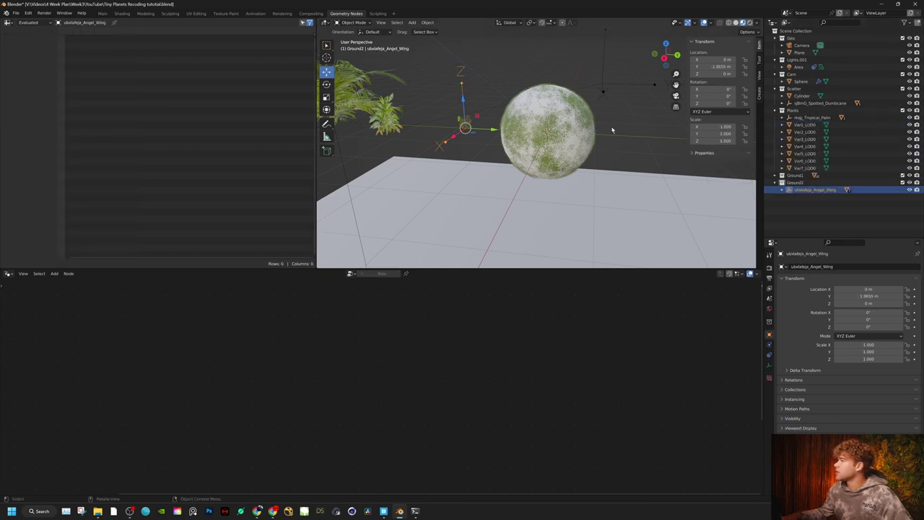
Select the sphere and set the duplicated Collection Info node's collection to Ground2.
click(536, 109)
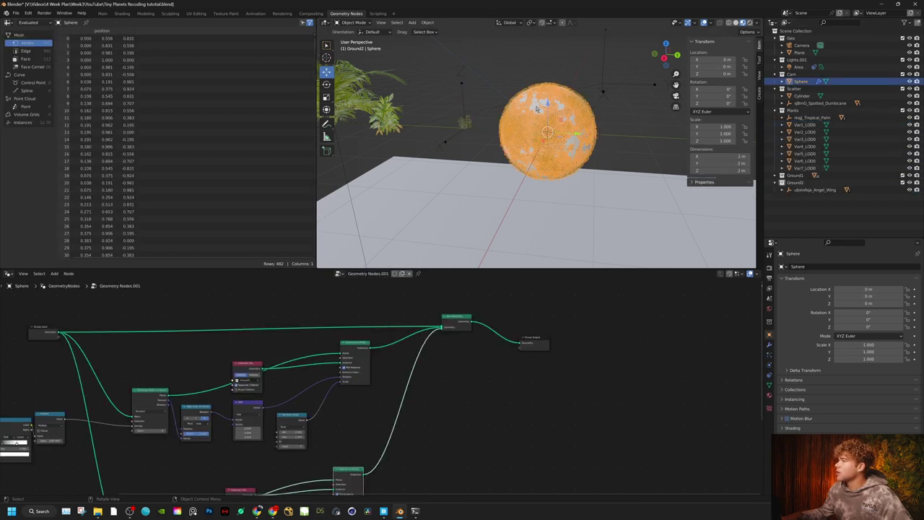
click(795, 183)
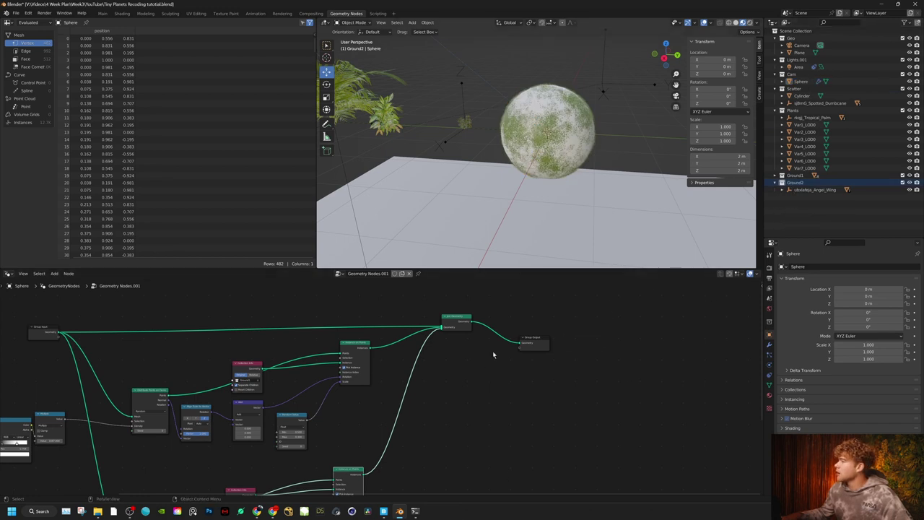
middle_drag(492, 382, 688, 284)
scroll(416, 382, up, 8)
middle_drag(390, 329, 330, 311)
click(435, 411)
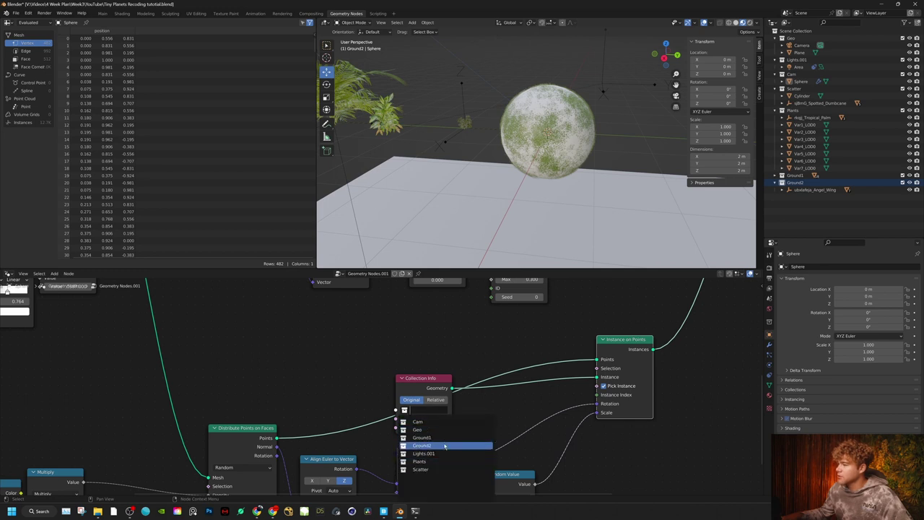
click(426, 445)
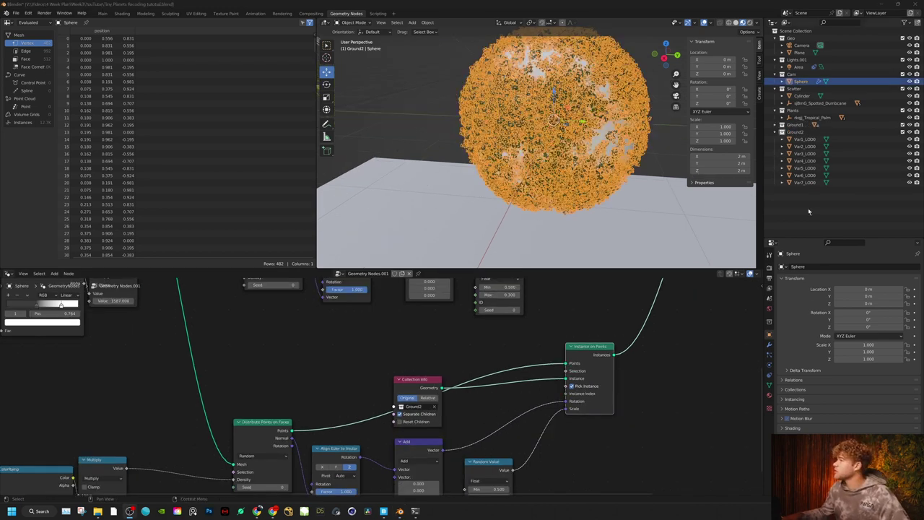
Select Var1_LOD0 in the Ground2 collection and inspect it in the viewport.
click(802, 133)
click(801, 138)
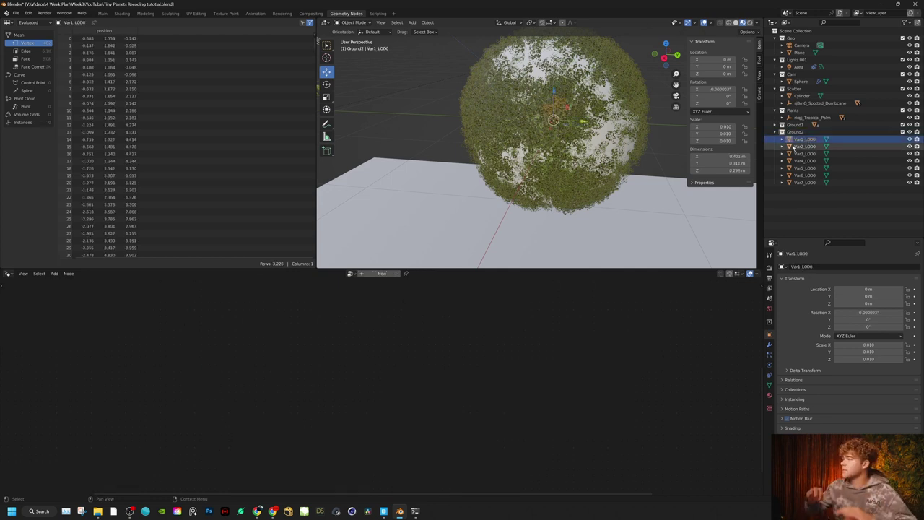
key(KP_Decimal)
scroll(538, 145, down, 8)
middle_drag(561, 121, 527, 85)
scroll(518, 89, down, 5)
scroll(518, 89, down, 4)
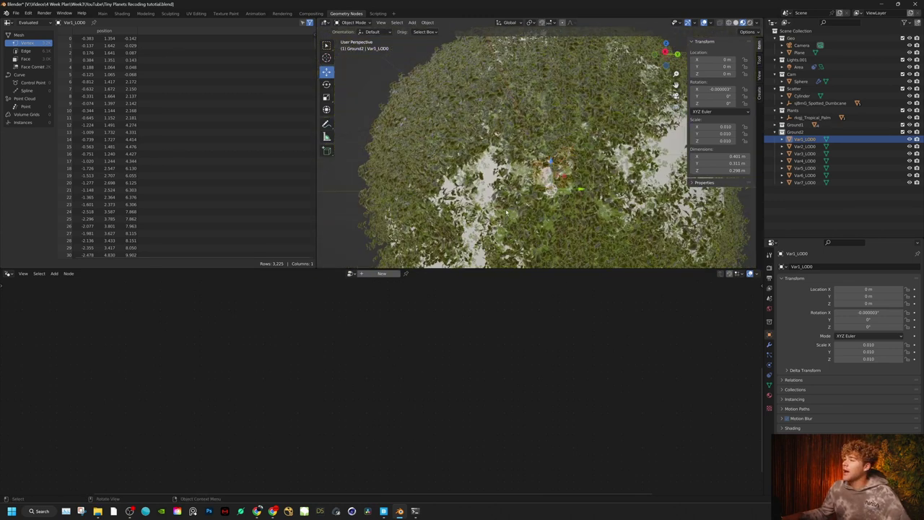
Set the sphere's duplicated Noise Texture to scale -2.500, detail 10.100 and roughness 0.600.
click(517, 89)
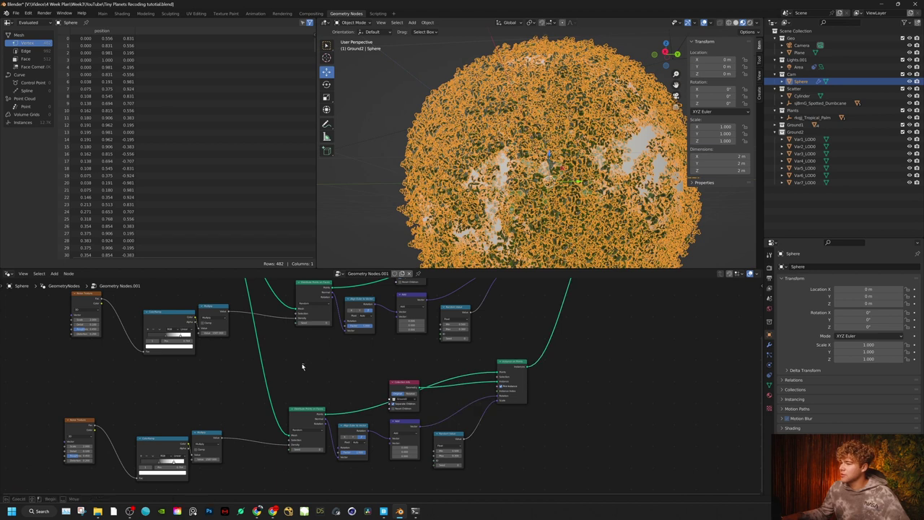
middle_drag(301, 363, 531, 368)
scroll(405, 400, up, 4)
scroll(426, 342, up, 5)
drag(338, 314, 283, 351)
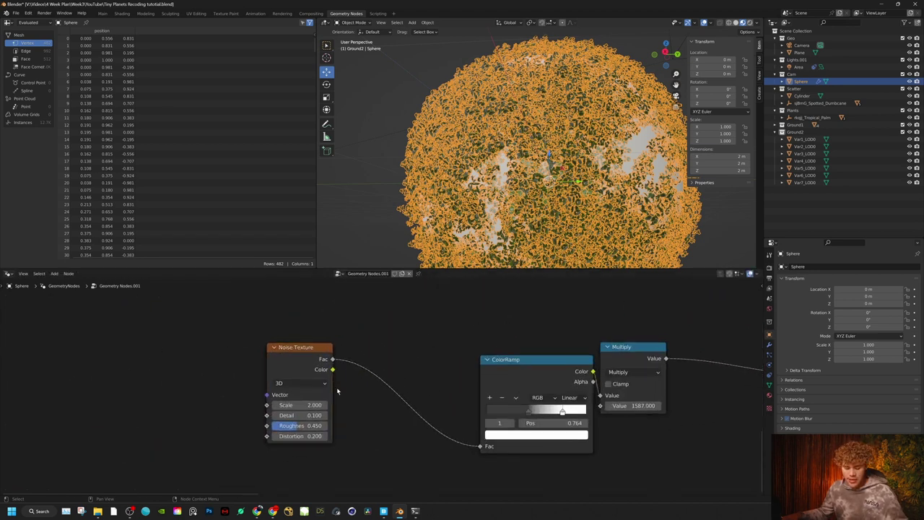
drag(300, 405, 233, 405)
mouse_move(293, 416)
mouse_down()
mouse_move(334, 416)
mouse_move(269, 425)
mouse_move(297, 425)
mouse_up()
Move the duplicated Multiply node away from the ColorRamp and set its value to 100.
middle_drag(676, 437, 448, 405)
drag(401, 333, 486, 348)
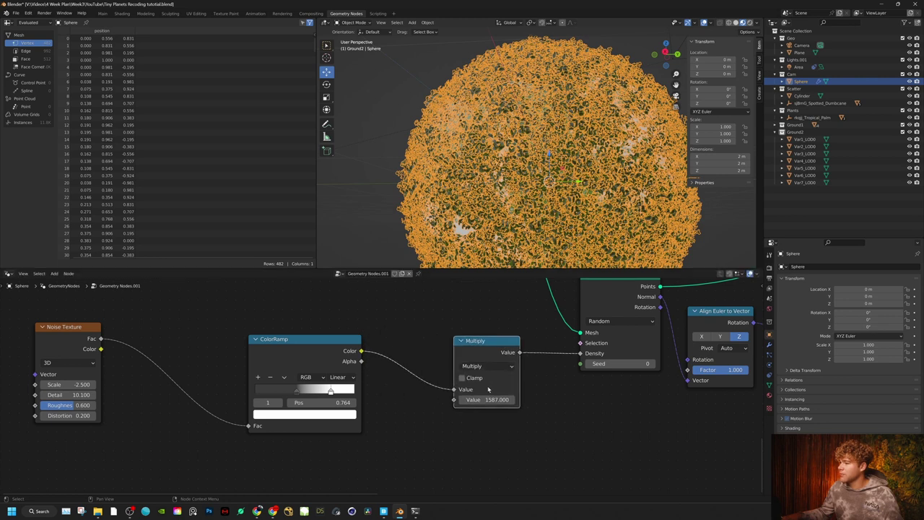
click(484, 399)
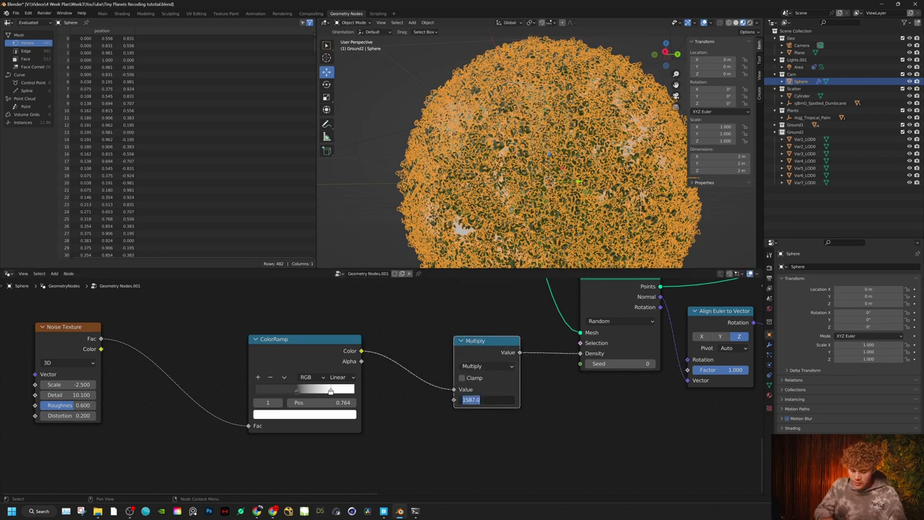
text(100)
key(Return)
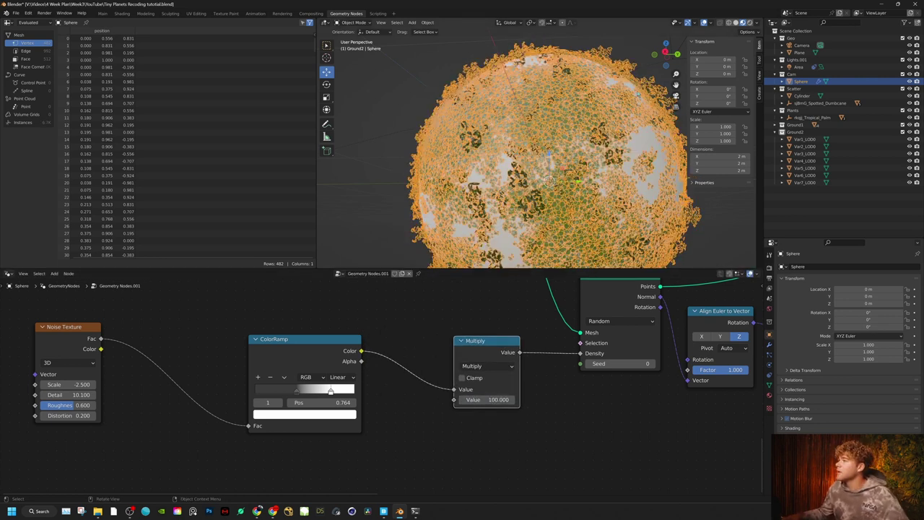
Inspect the plant coverage on the planet and move the duplicated Noise Texture node closer to its ColorRamp.
click(641, 66)
shift+middle_drag(512, 61, 588, 137)
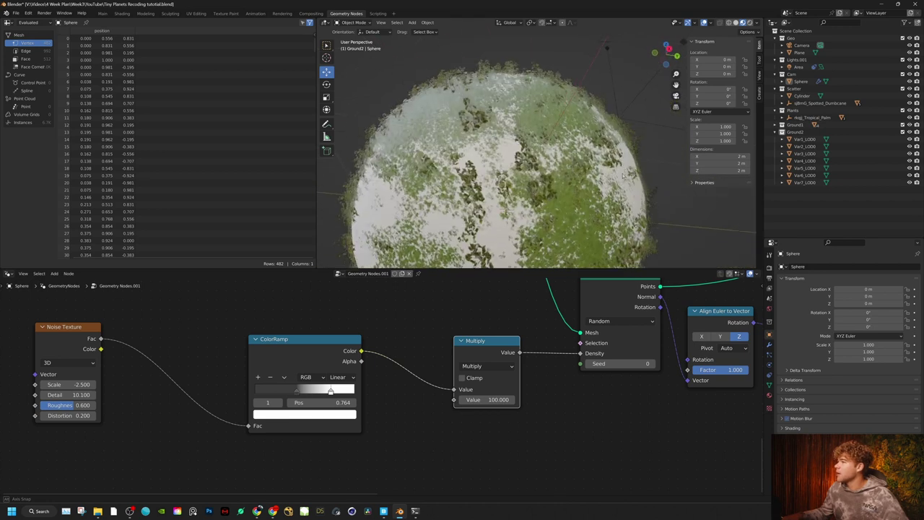
scroll(563, 158, up, 1)
scroll(432, 289, down, 2)
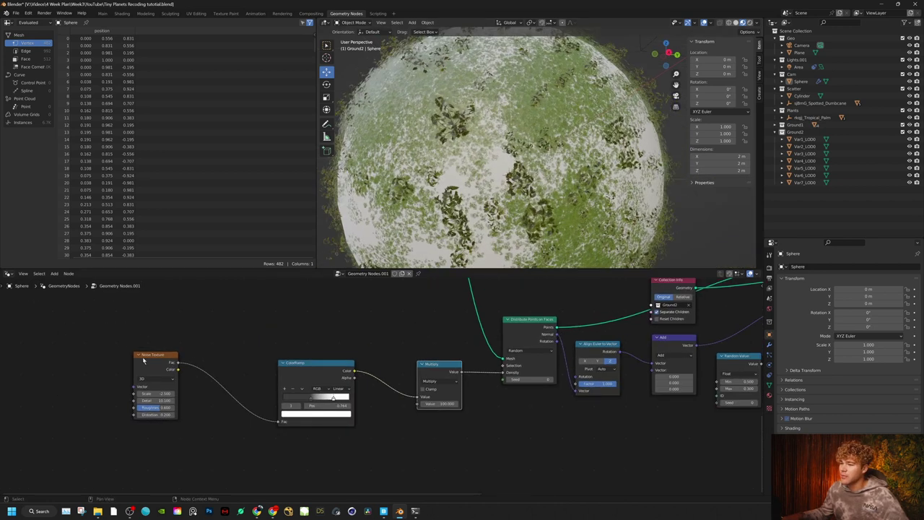
drag(143, 358, 192, 370)
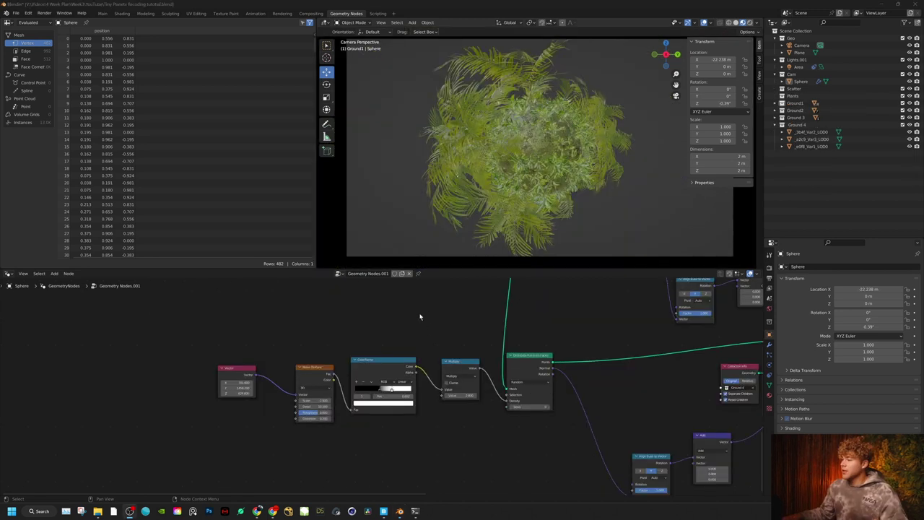
Examine the scatter branches in the node tree, down to the setup that uses the Ground 4 collection.
scroll(423, 315, down, 3)
scroll(206, 379, up, 3)
scroll(206, 379, down, 3)
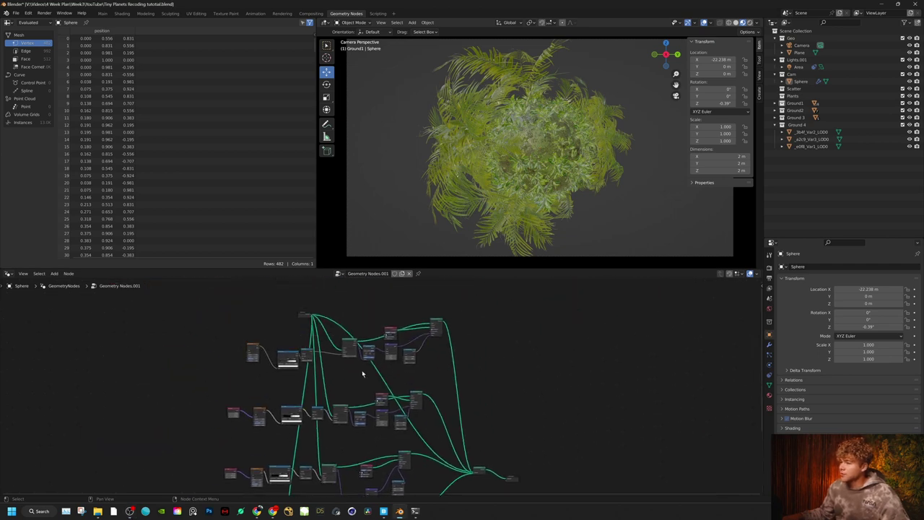
scroll(362, 373, up, 8)
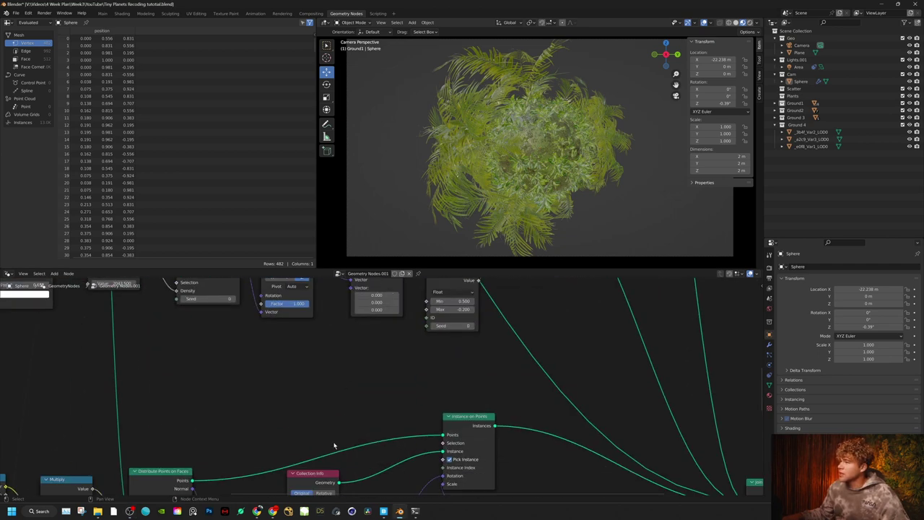
middle_drag(337, 443, 589, 325)
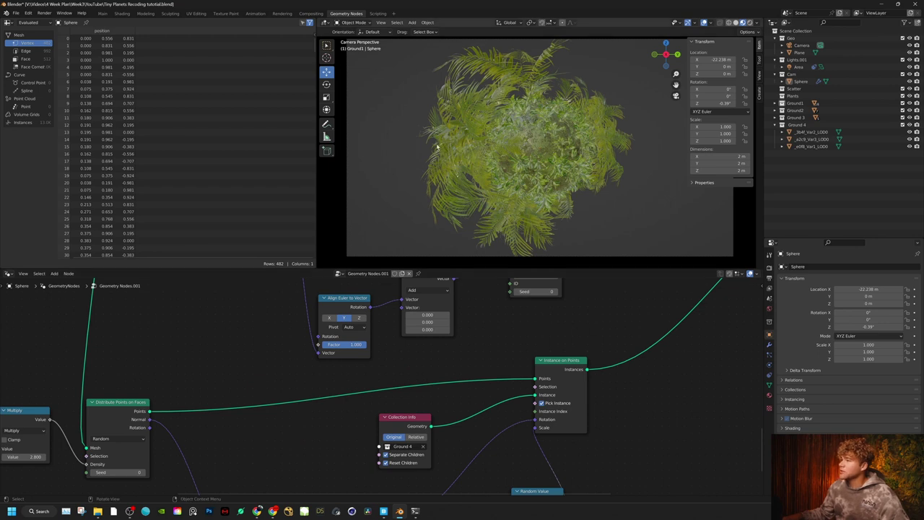
Switch to the Main workspace and inspect the planet's foliage up close in the viewport.
click(103, 13)
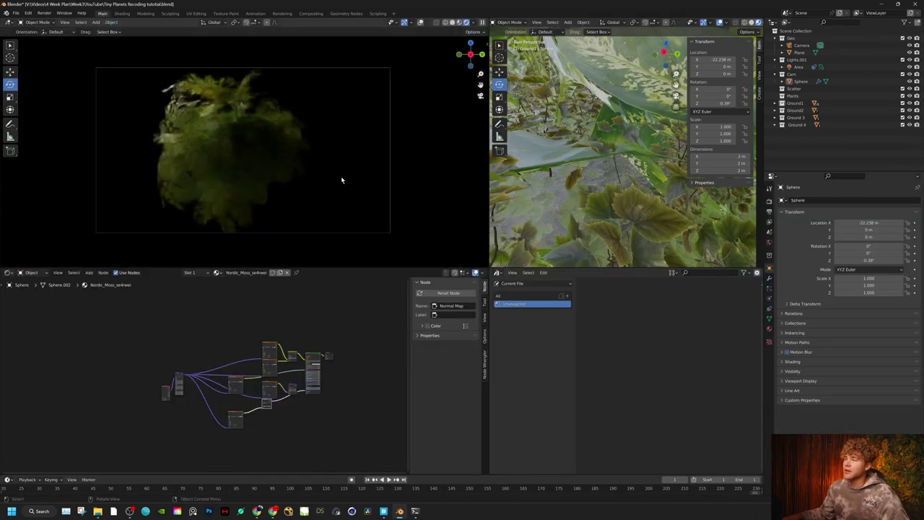
scroll(613, 190, down, 3)
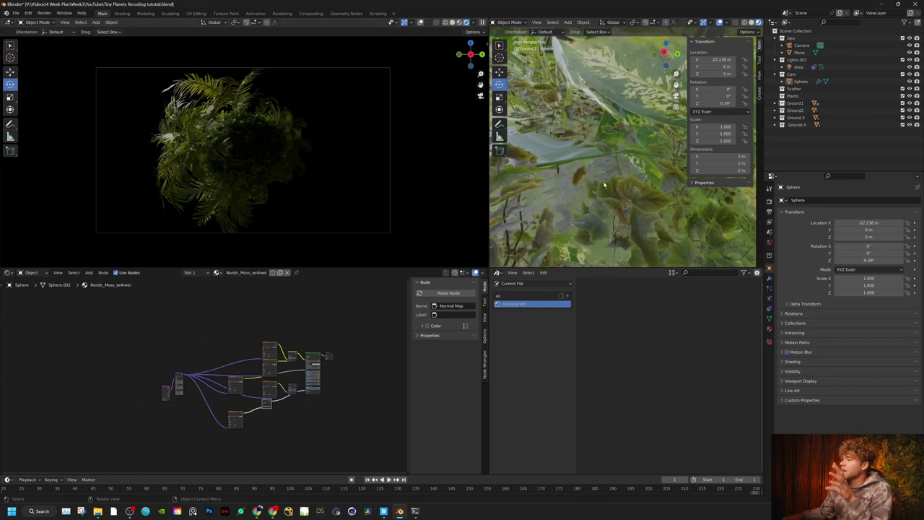
scroll(606, 181, up, 2)
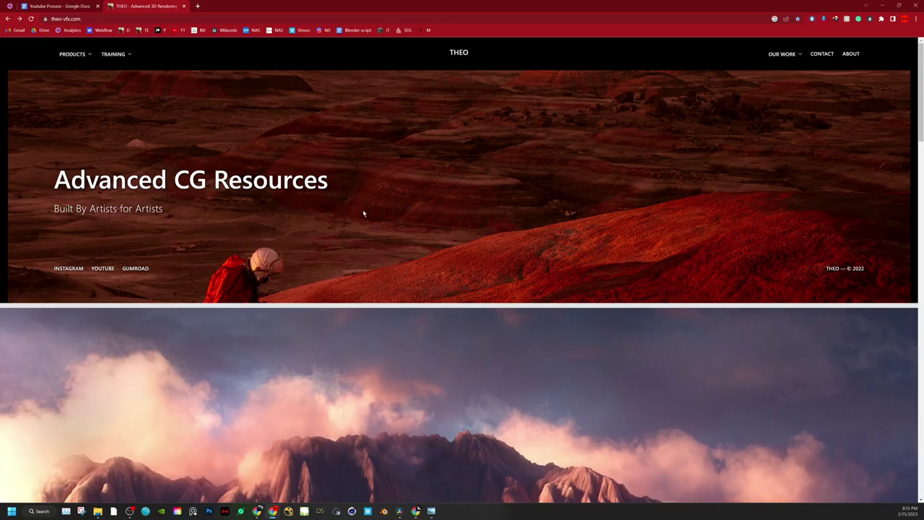
Switch to the browser and open the VDB clouds pack product page from the theo-vfx.com home page.
scroll(363, 212, down, 10)
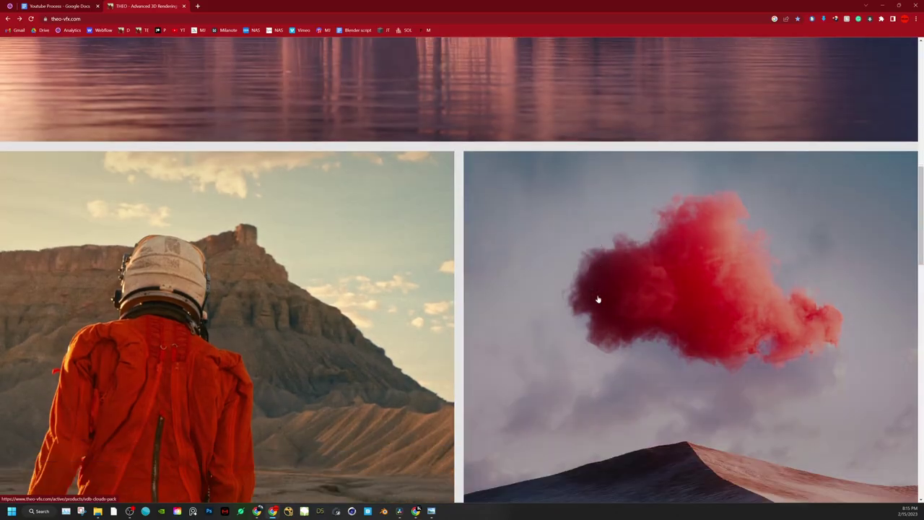
scroll(599, 296, down, 1)
click(604, 291)
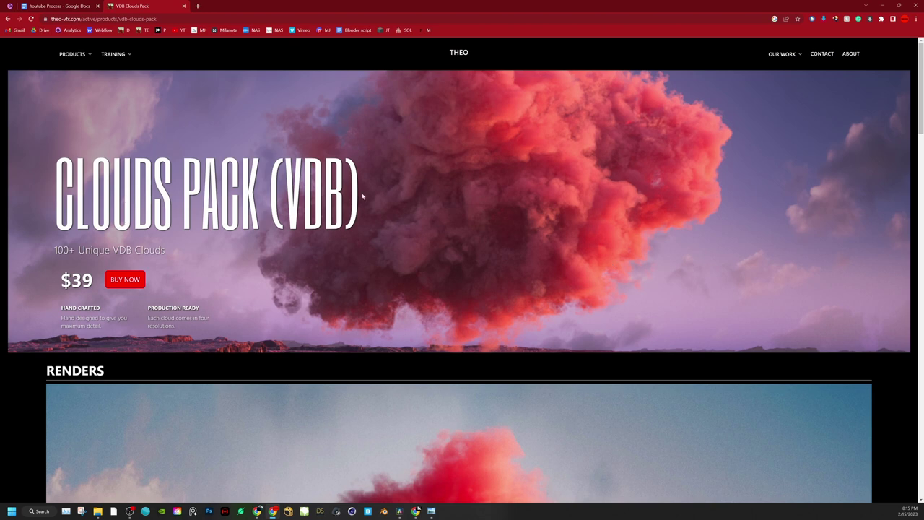
Look through the cloud renders in the gallery and the rest of the VDB clouds pack page.
scroll(362, 195, down, 5)
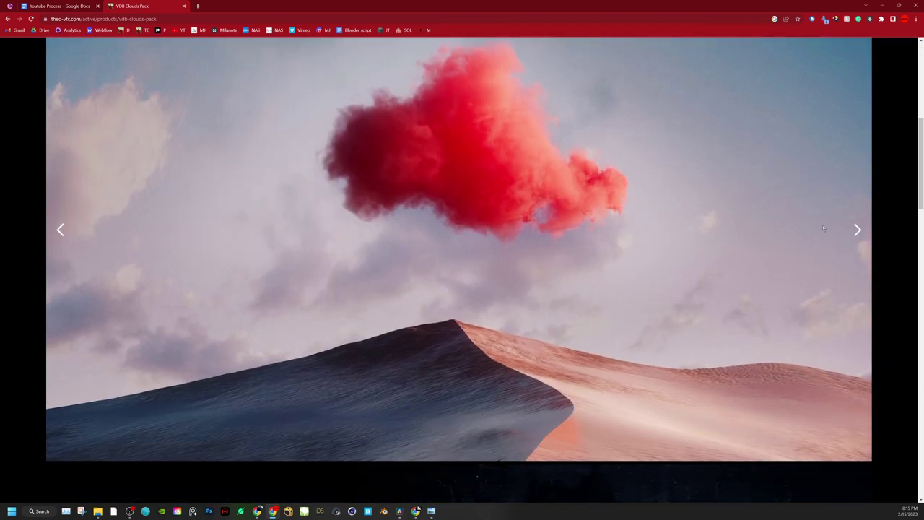
click(854, 230)
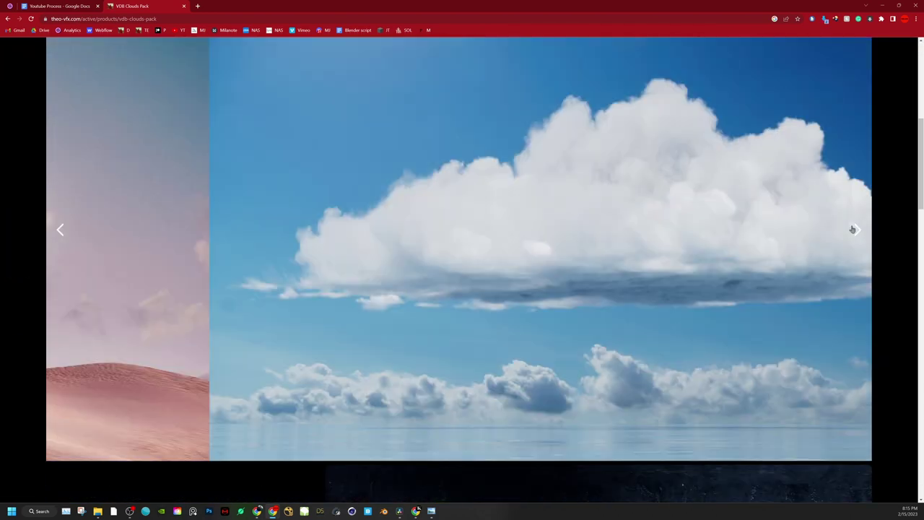
click(854, 230)
click(854, 230)
click(854, 230)
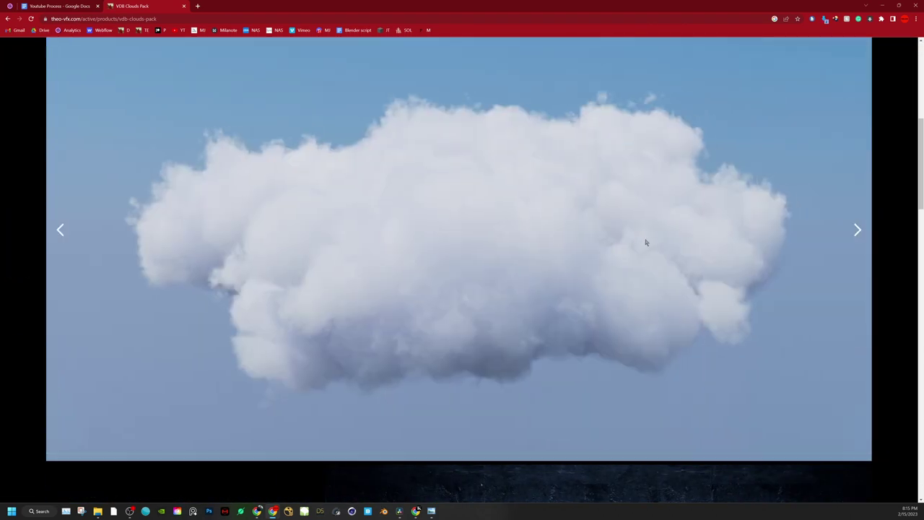
scroll(647, 242, down, 10)
scroll(622, 221, down, 9)
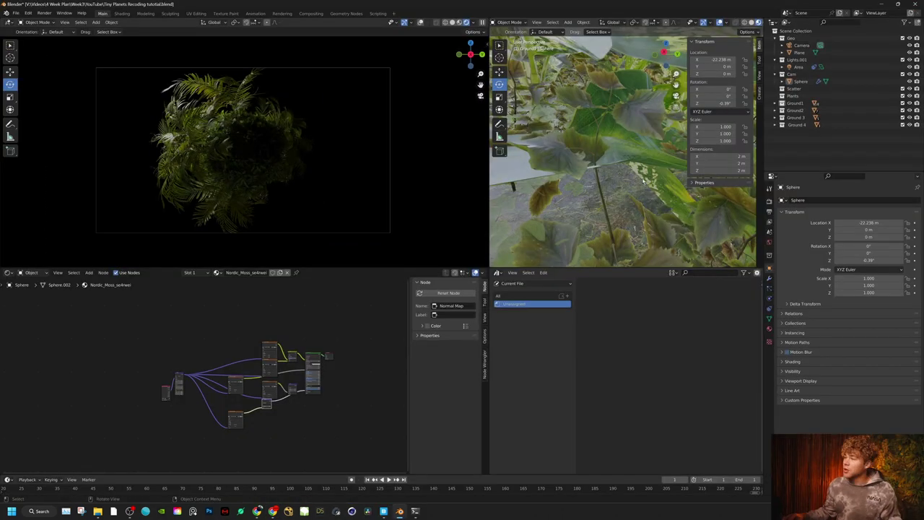
Switch back to Blender, show the whole planet and start importing an OpenVDB volume.
scroll(647, 173, down, 10)
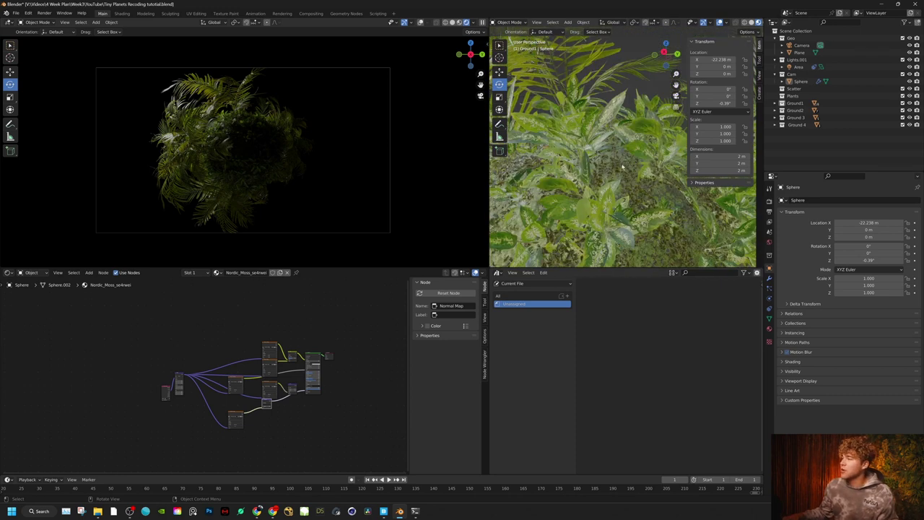
middle_drag(590, 191, 610, 185)
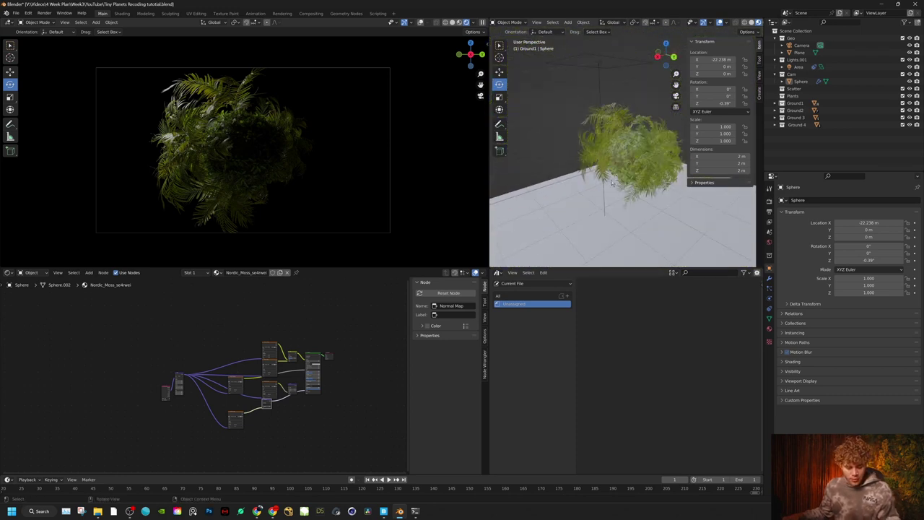
key(shift+a)
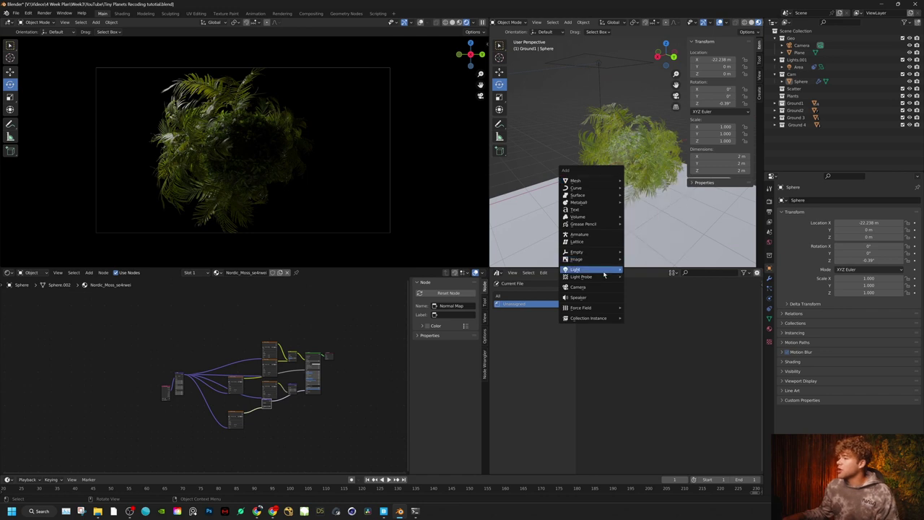
mouse_move(611, 224)
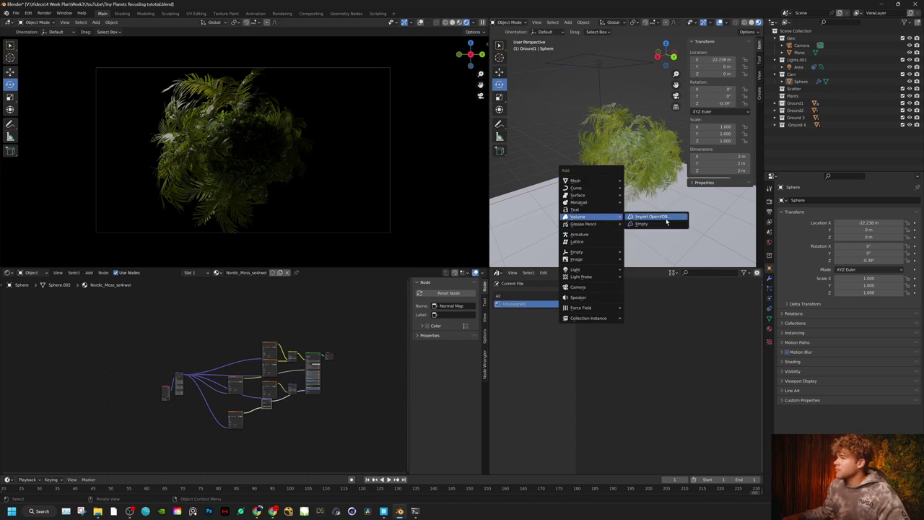
click(653, 217)
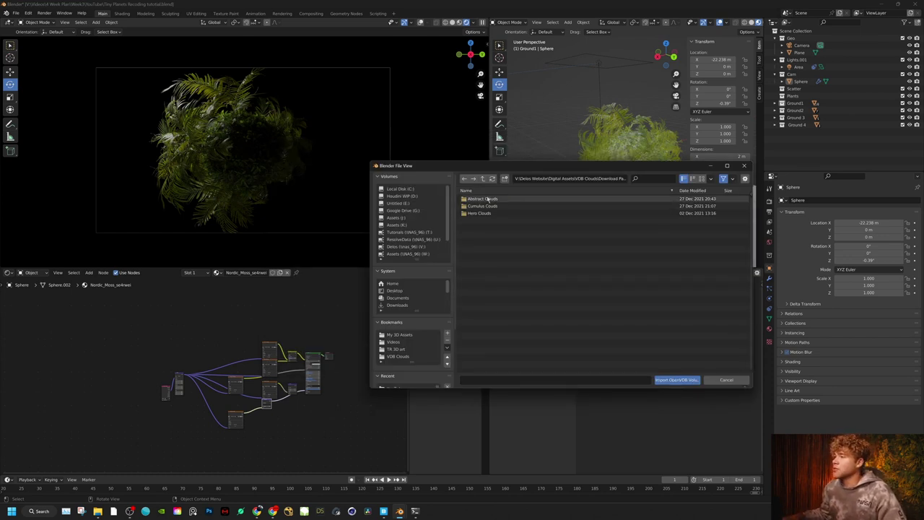
Browse to the Abstract Clouds folder for the import and check its Preview subfolder.
double_click(518, 198)
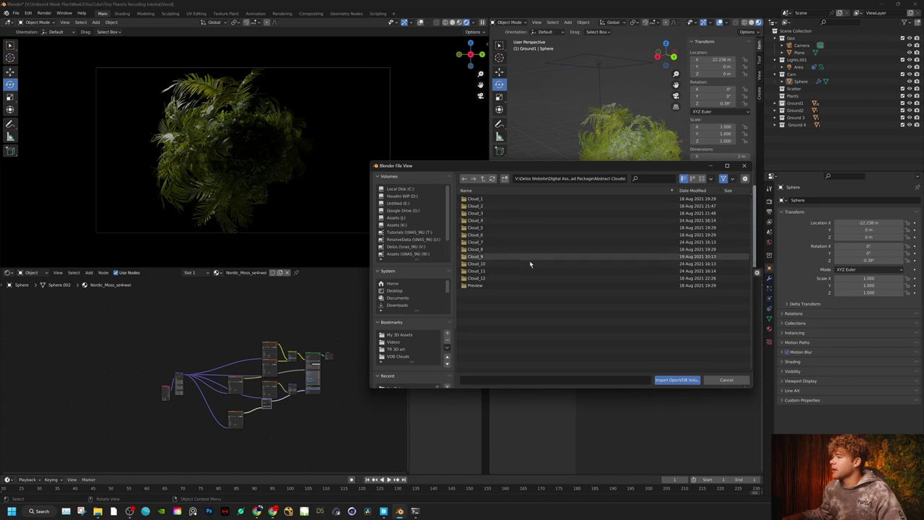
double_click(513, 286)
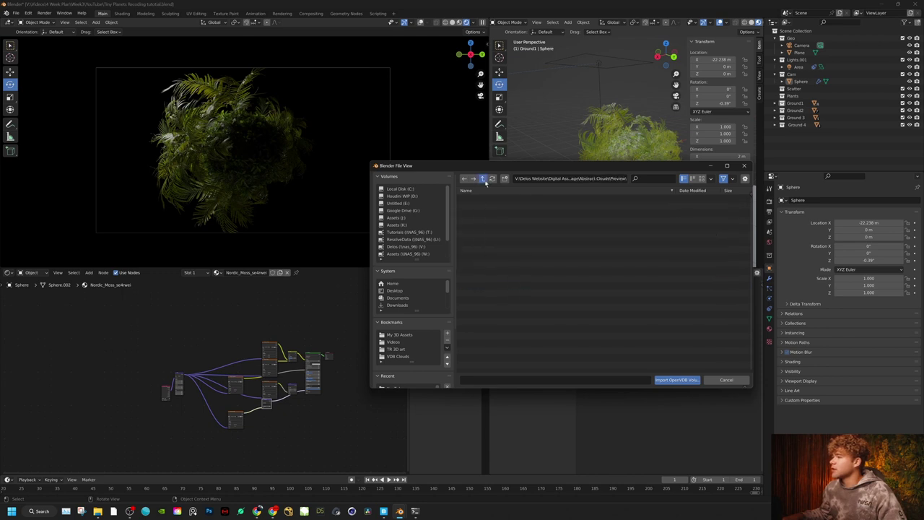
click(482, 179)
Look through the twelve cloud preview renders in the Abstract Clouds Preview folder.
drag(343, 60, 546, 51)
click(634, 264)
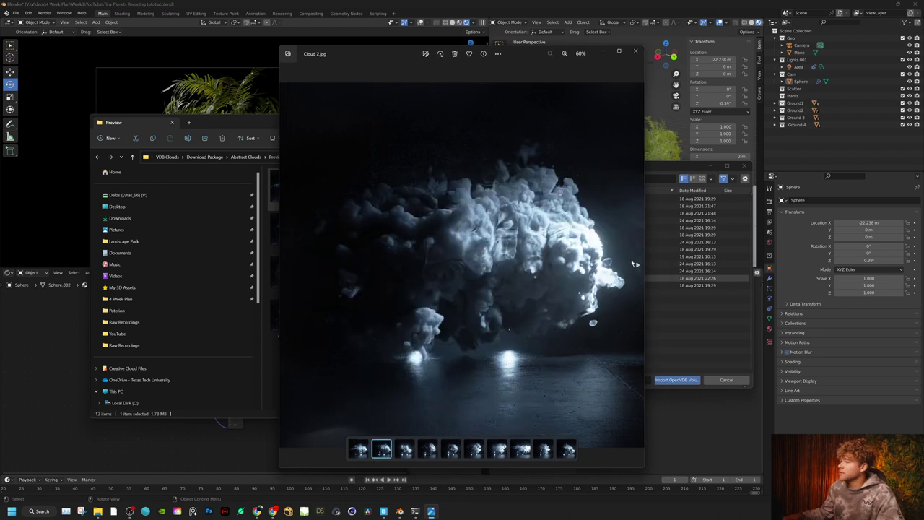
click(634, 263)
click(633, 263)
click(634, 264)
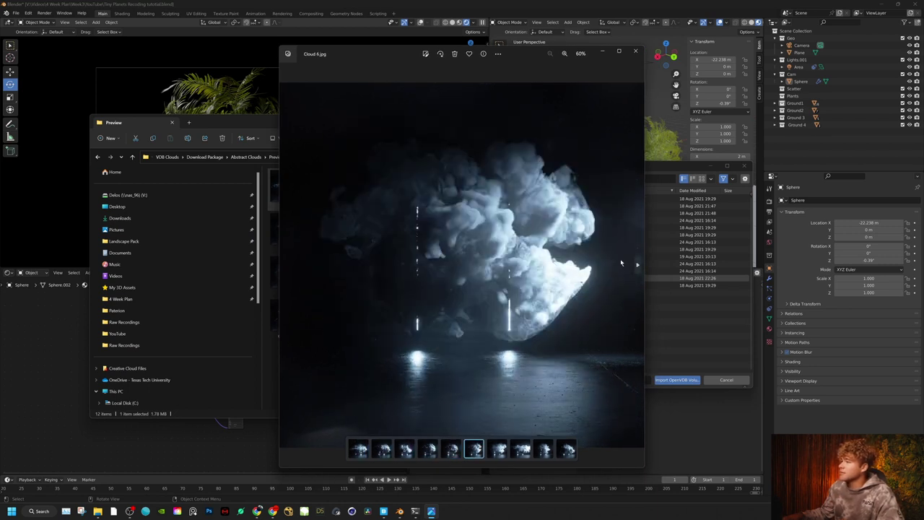
click(634, 264)
click(633, 263)
click(634, 263)
click(634, 264)
click(634, 263)
click(634, 263)
click(635, 264)
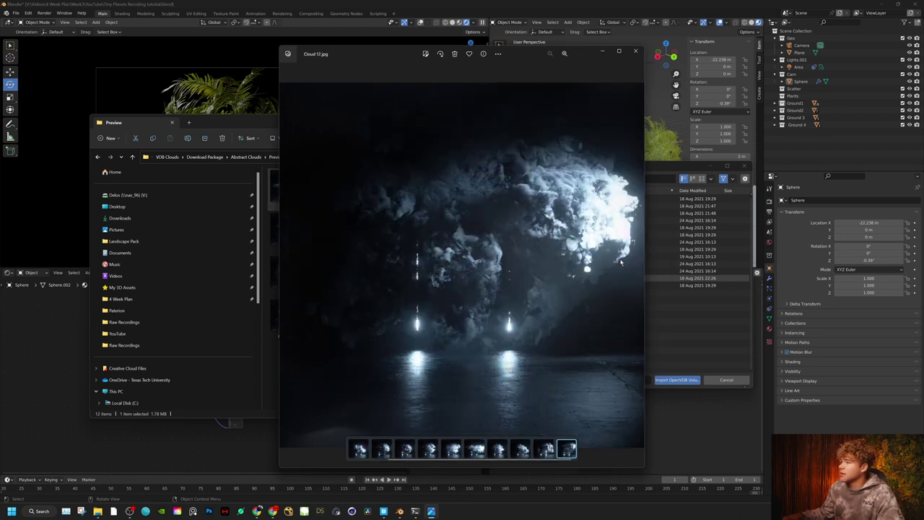
Compare the preview images of Cloud 10, 11 and 12 up close, and close the image viewer.
scroll(531, 253, down, 5)
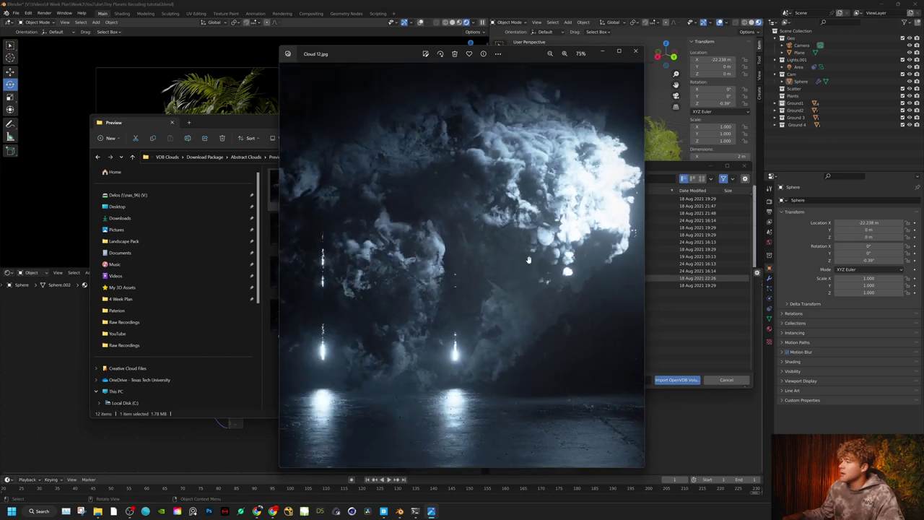
click(546, 454)
click(520, 451)
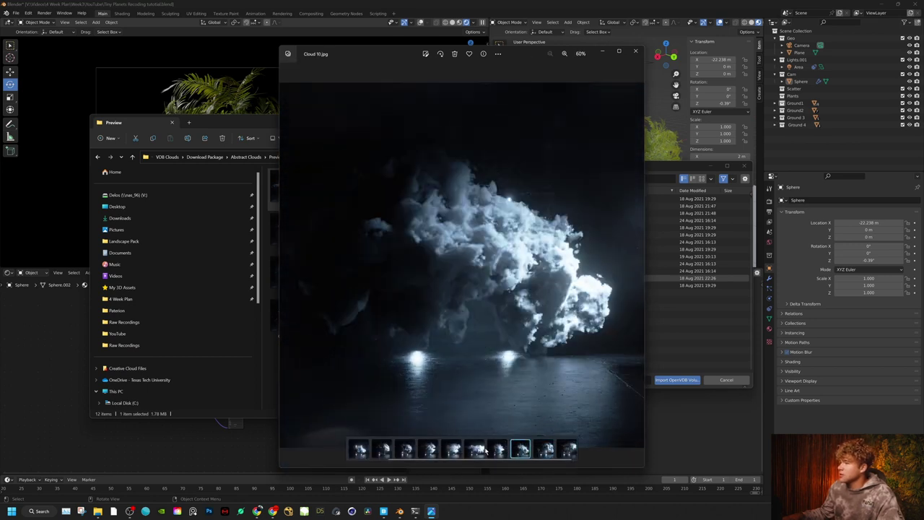
click(542, 450)
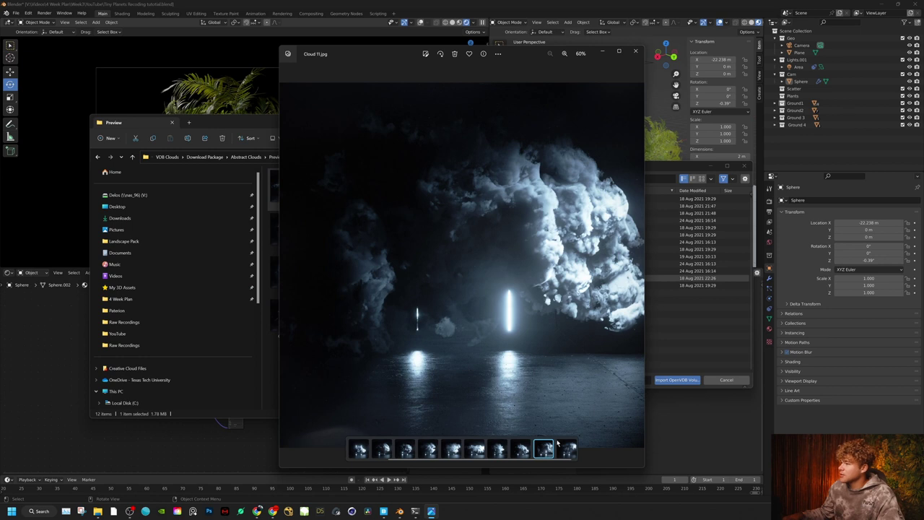
click(521, 447)
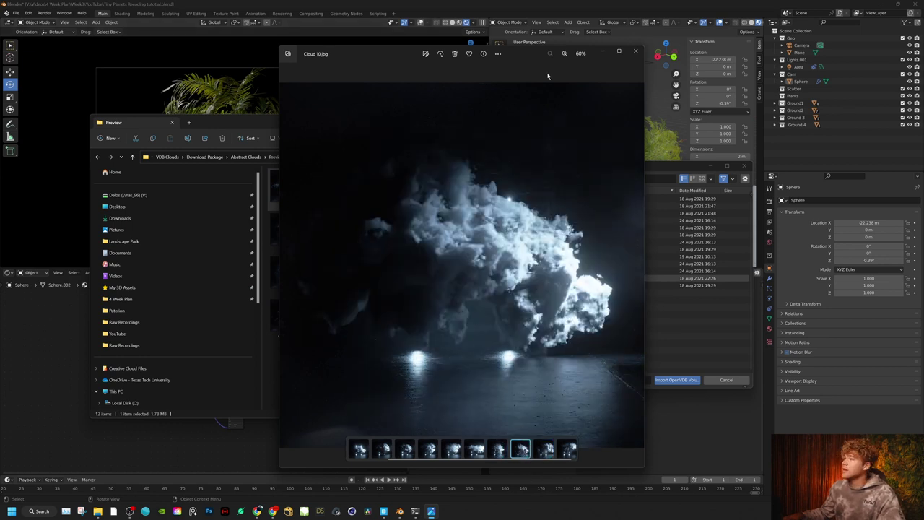
drag(526, 53, 169, 258)
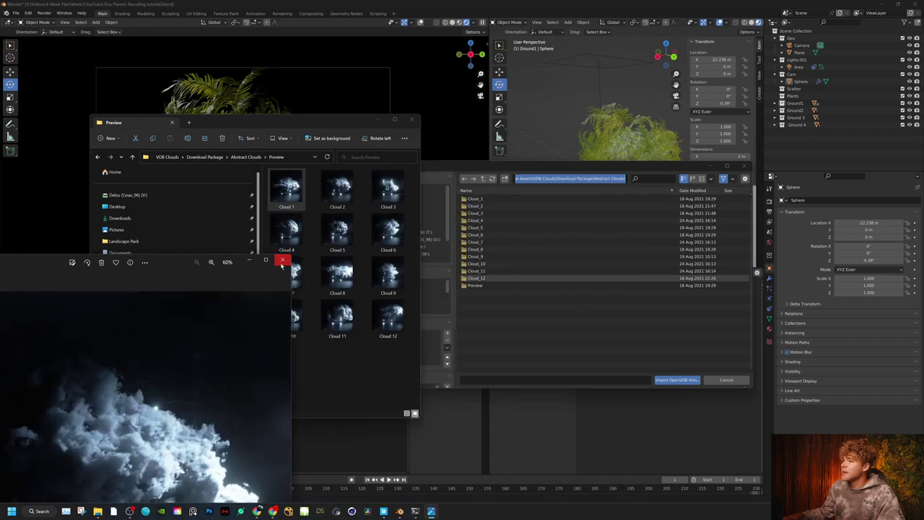
click(282, 258)
Save the project and import Cloud_10_Low.vdb from the Cloud_10 folder as an OpenVDB volume.
click(485, 266)
double_click(481, 265)
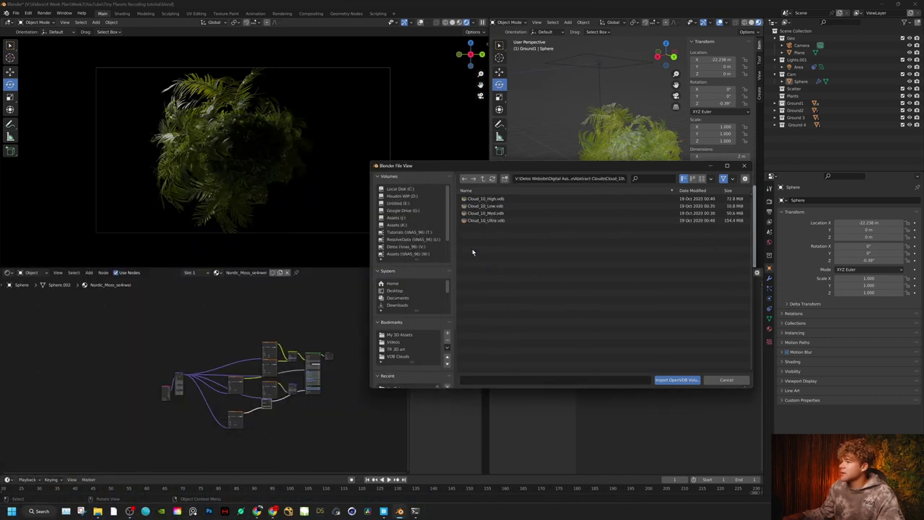
key(ctrl+s)
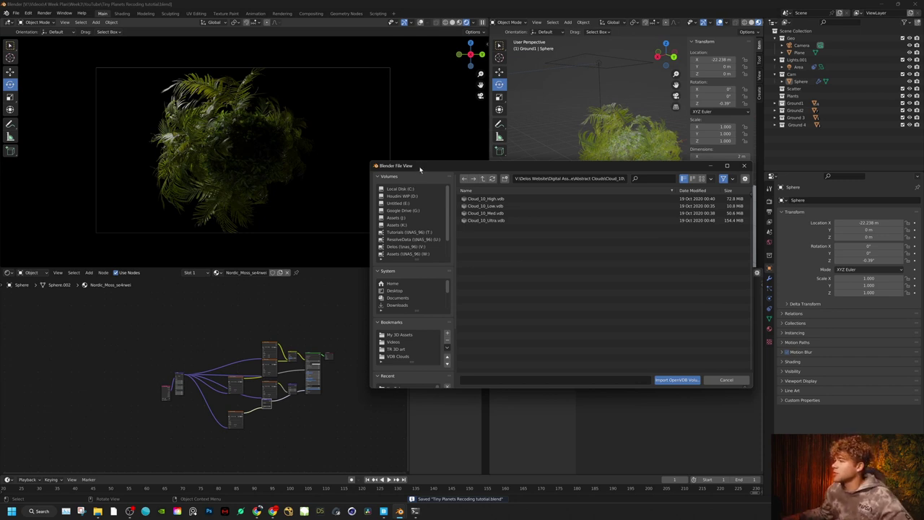
click(637, 205)
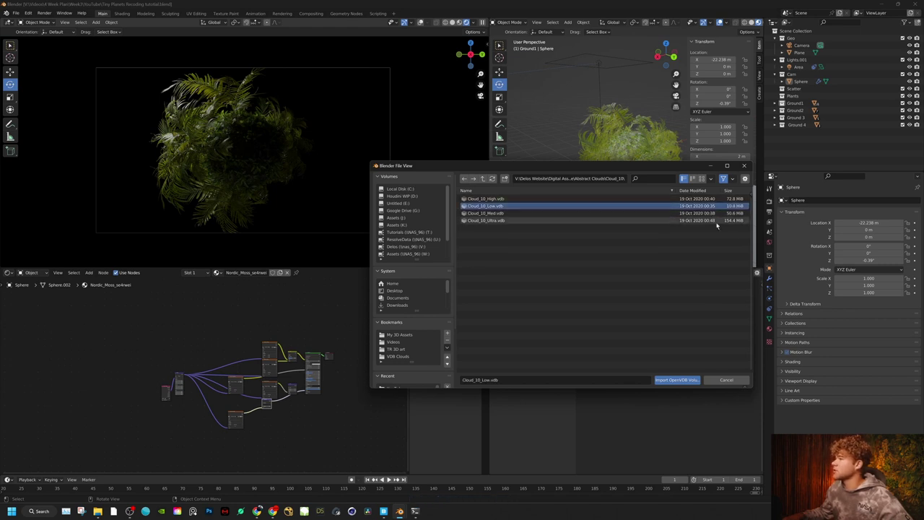
click(677, 380)
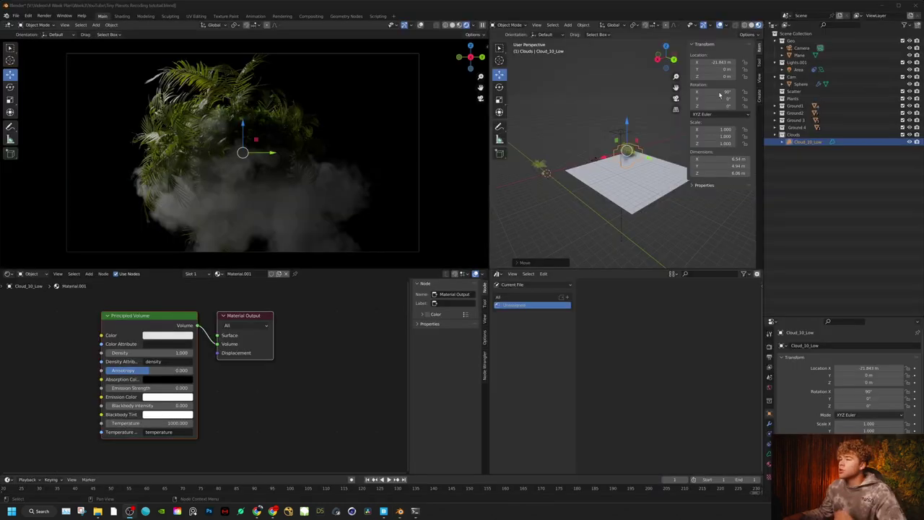
Rotate the Cloud_10_Low volume around its X axis to about 128° so it wraps the planet's side.
click(799, 142)
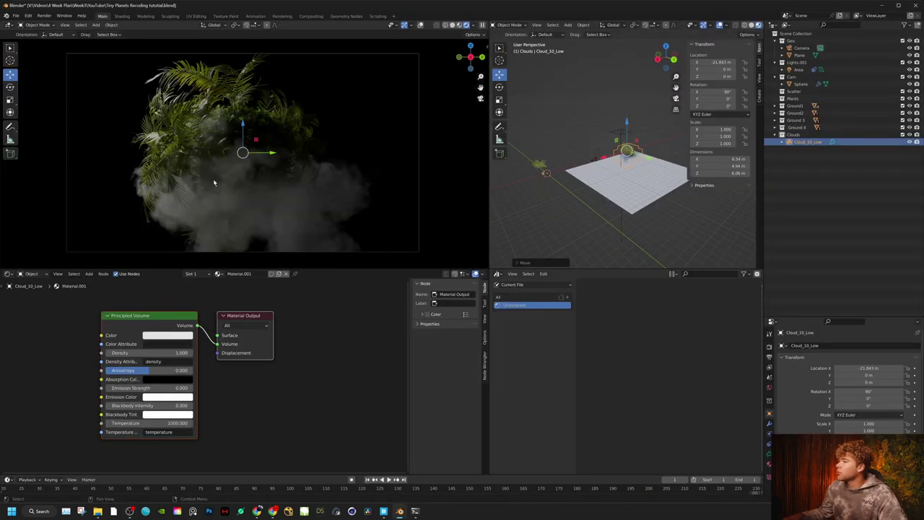
click(11, 87)
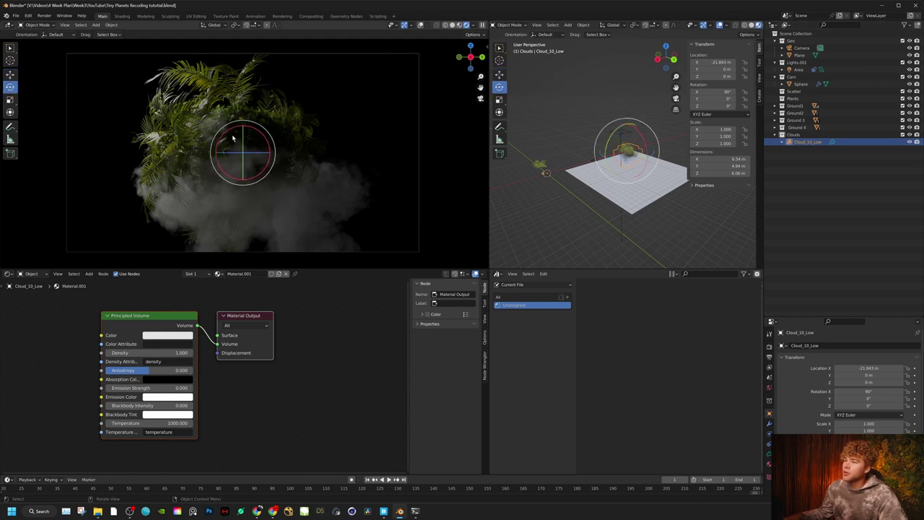
drag(230, 138, 194, 124)
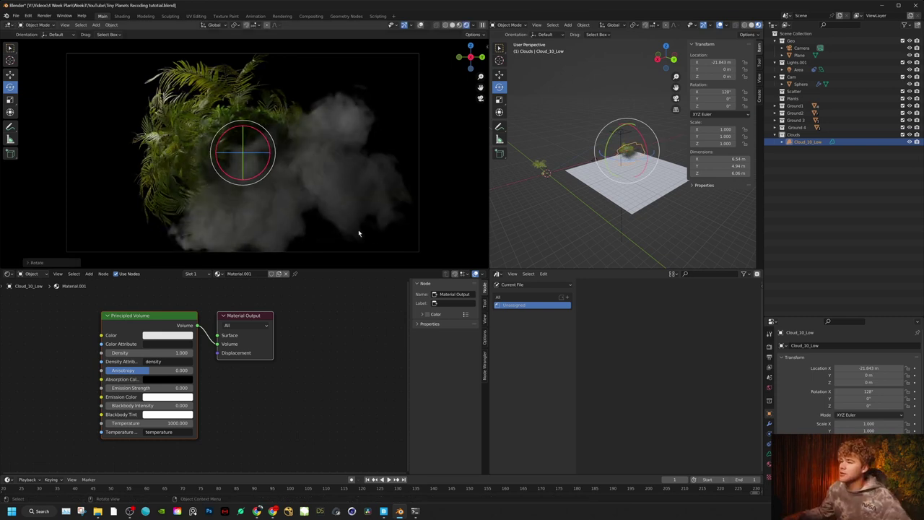
Make the area light's Track To constraint target the Cloud_10_Low volume.
middle_drag(631, 159, 664, 154)
scroll(664, 154, up, 6)
scroll(661, 153, up, 6)
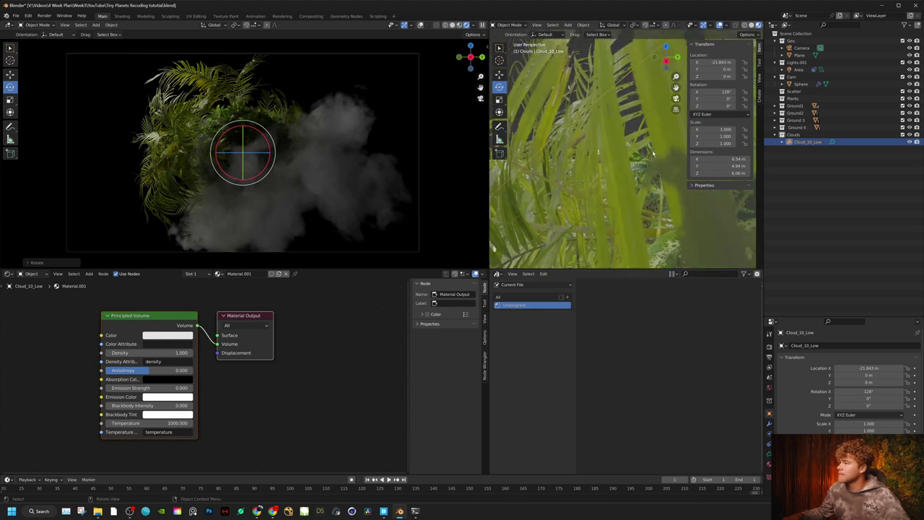
scroll(652, 149, down, 3)
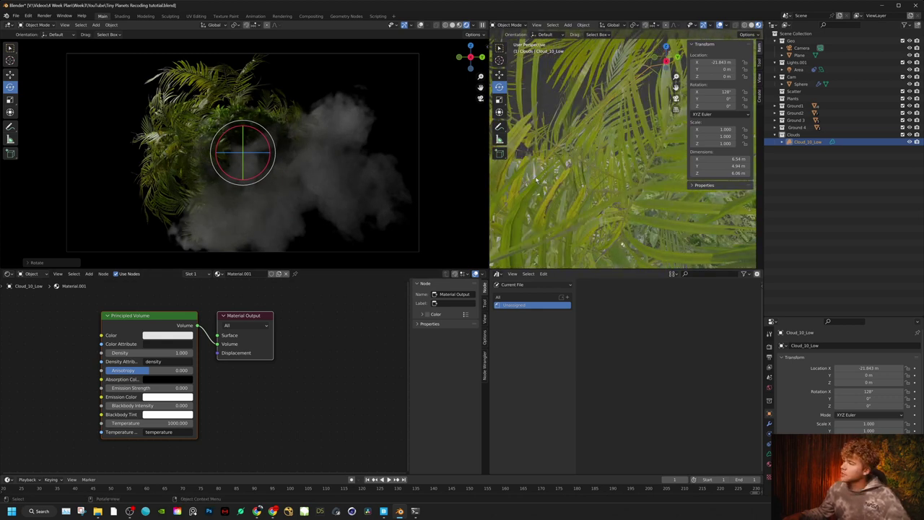
scroll(535, 181, down, 3)
middle_drag(535, 181, 578, 74)
scroll(592, 81, down, 6)
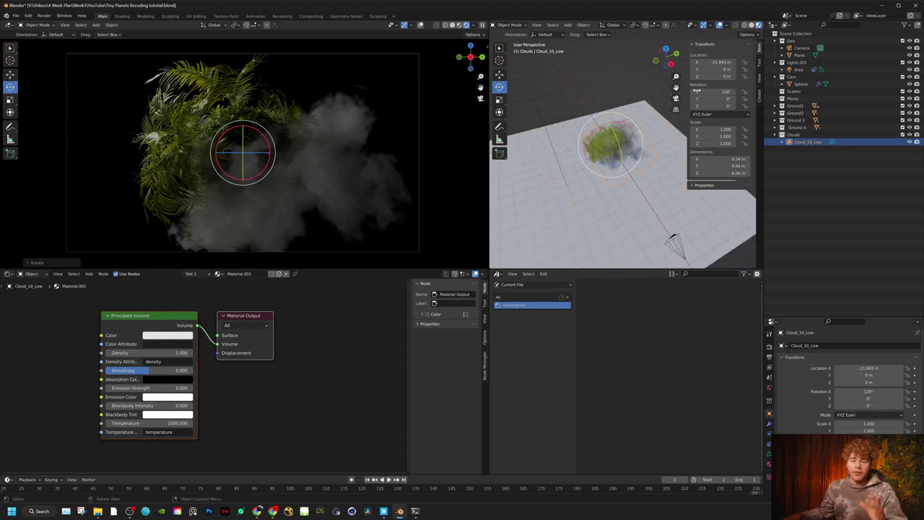
middle_drag(570, 115, 556, 100)
click(553, 101)
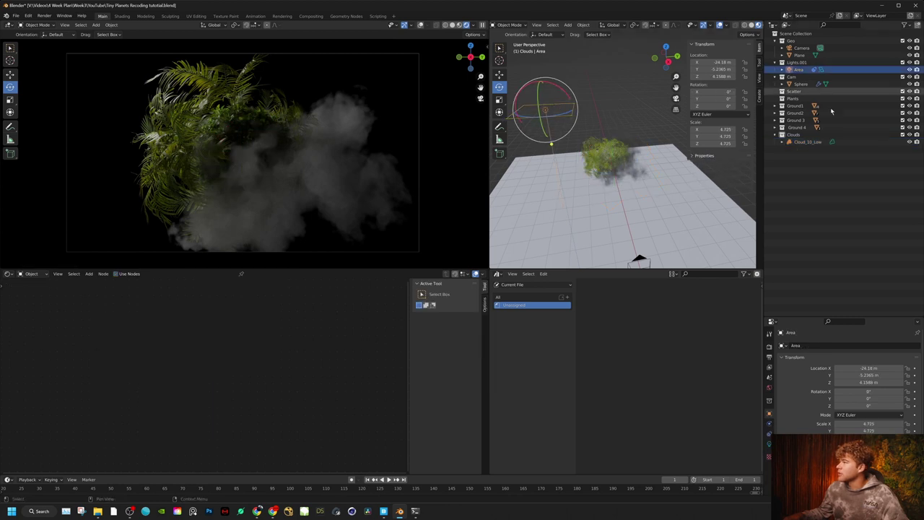
click(770, 433)
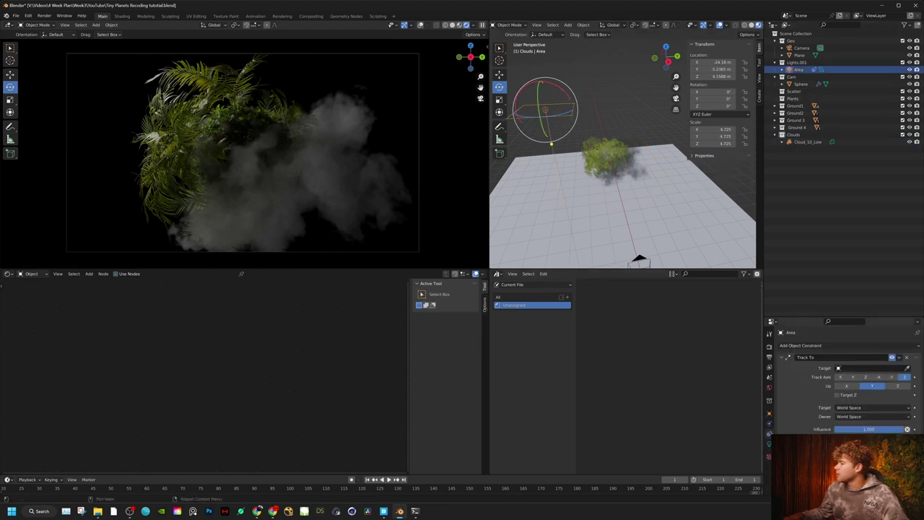
click(907, 368)
click(607, 154)
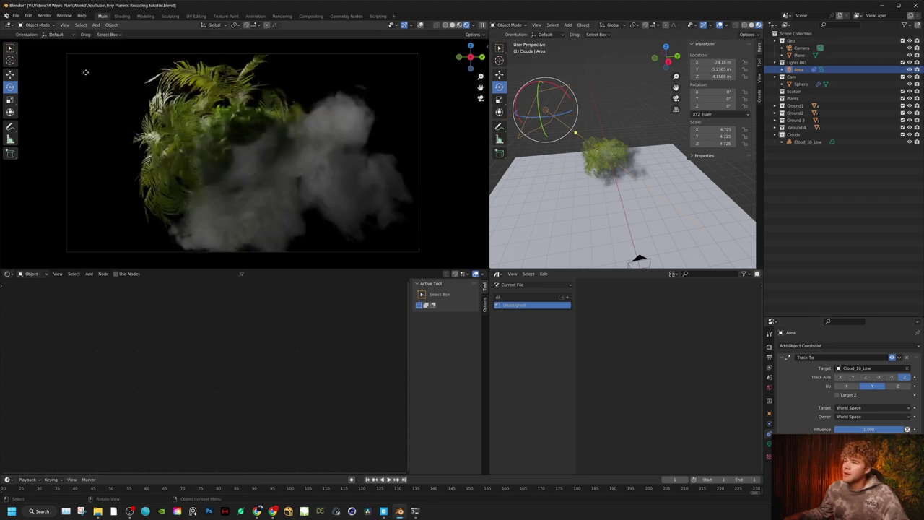
click(10, 74)
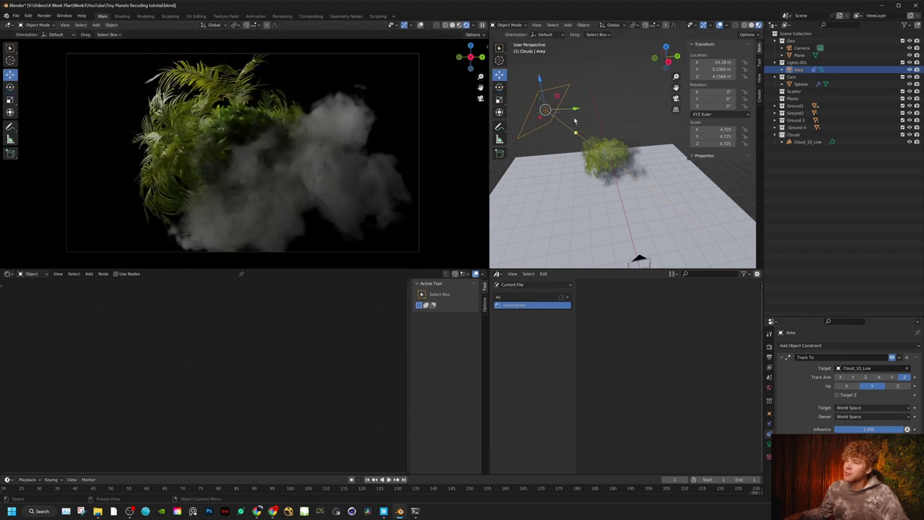
Connect the world's Principled Volume to the World Output's Volume input and set its density to 0.001.
click(31, 274)
click(44, 286)
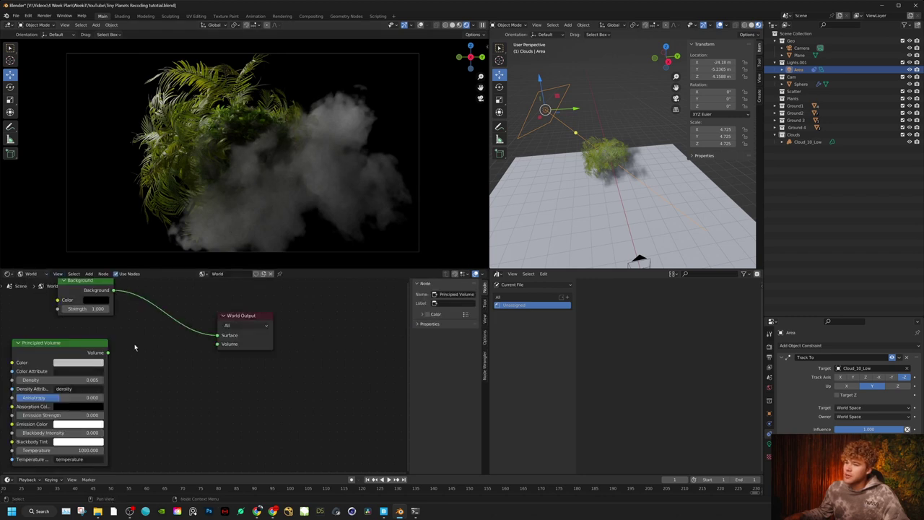
drag(109, 353, 220, 344)
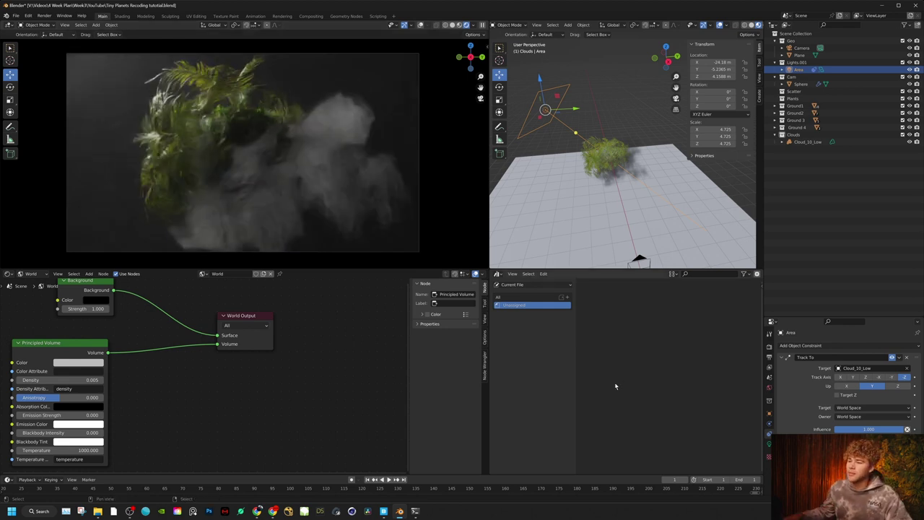
middle_drag(271, 389, 369, 363)
key(ctrl+z)
key(Home)
scroll(108, 425, up, 2)
double_click(135, 383)
text(0.0001)
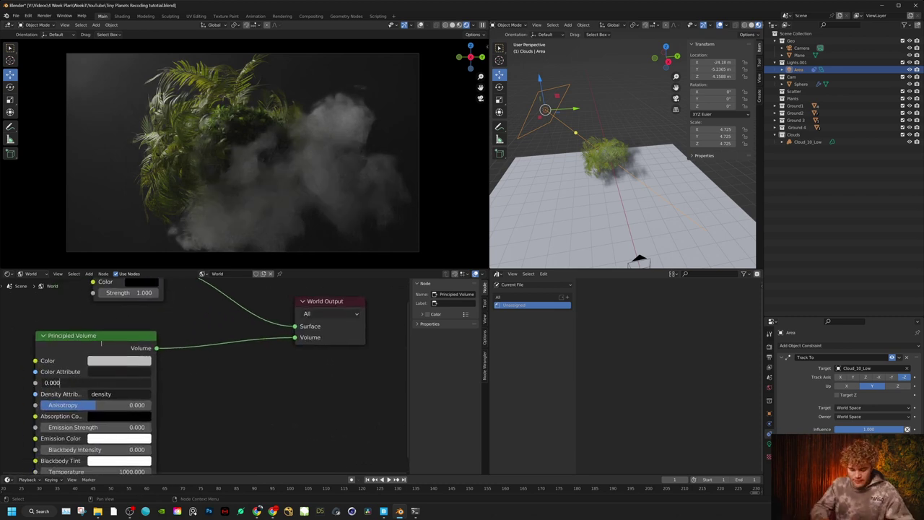
key(Return)
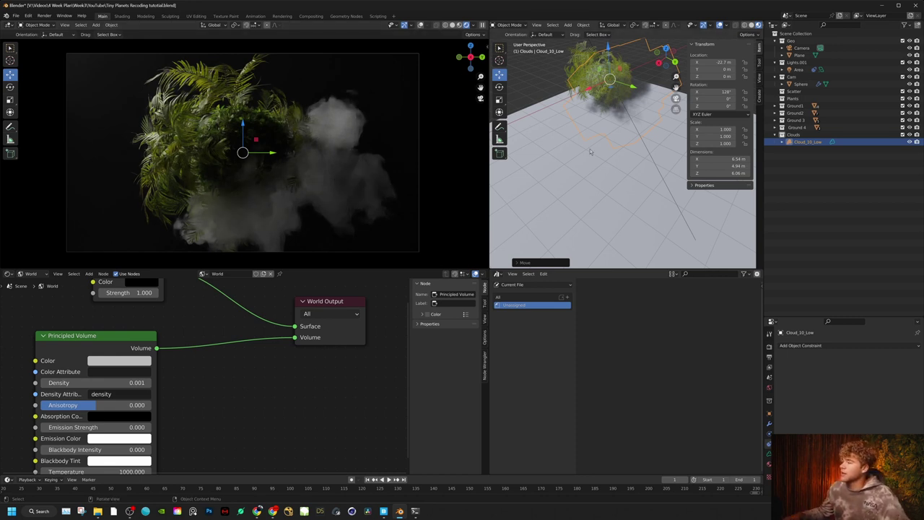
Set the area light's power to 3000 W and move it along X to about -21.65 m.
scroll(594, 148, down, 4)
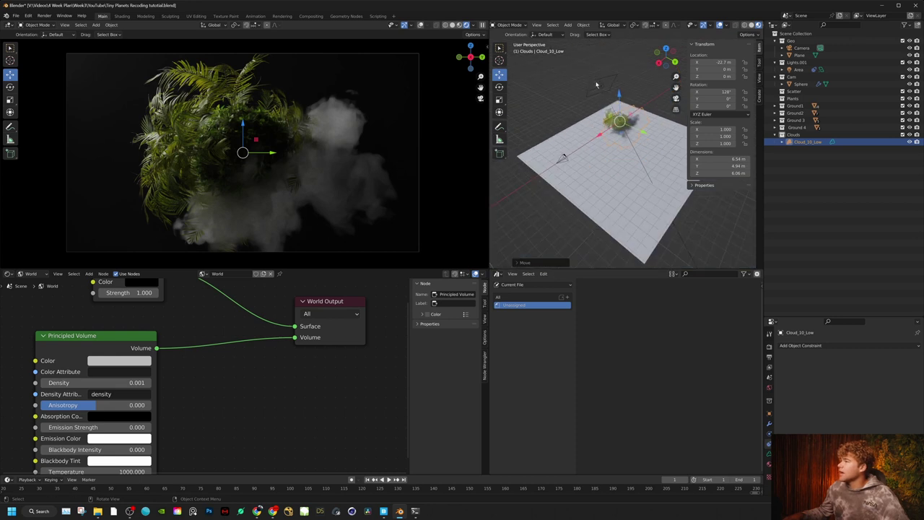
click(596, 84)
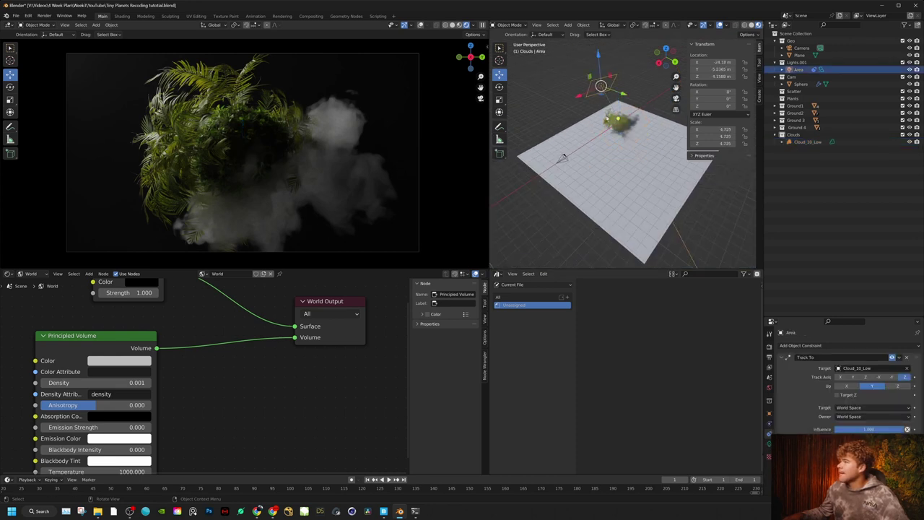
scroll(598, 93, up, 3)
shift+middle_drag(598, 95, 597, 166)
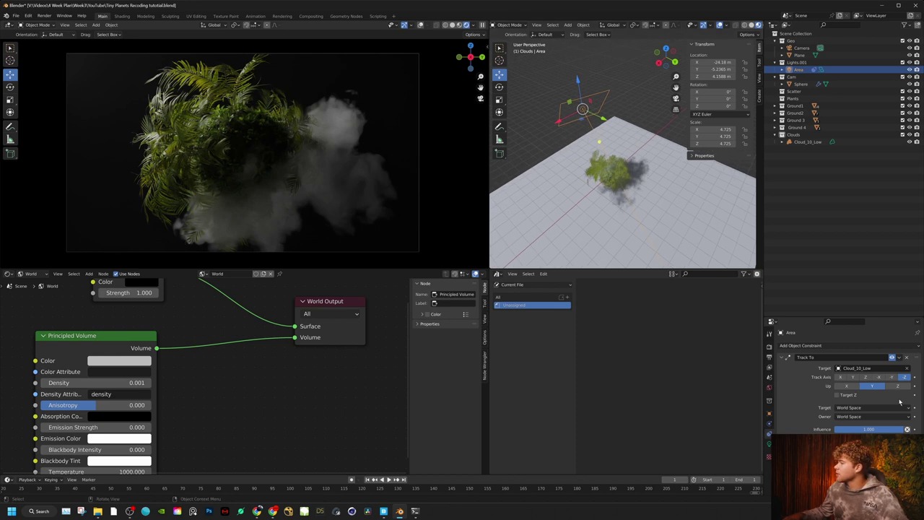
click(769, 444)
click(860, 394)
click(845, 395)
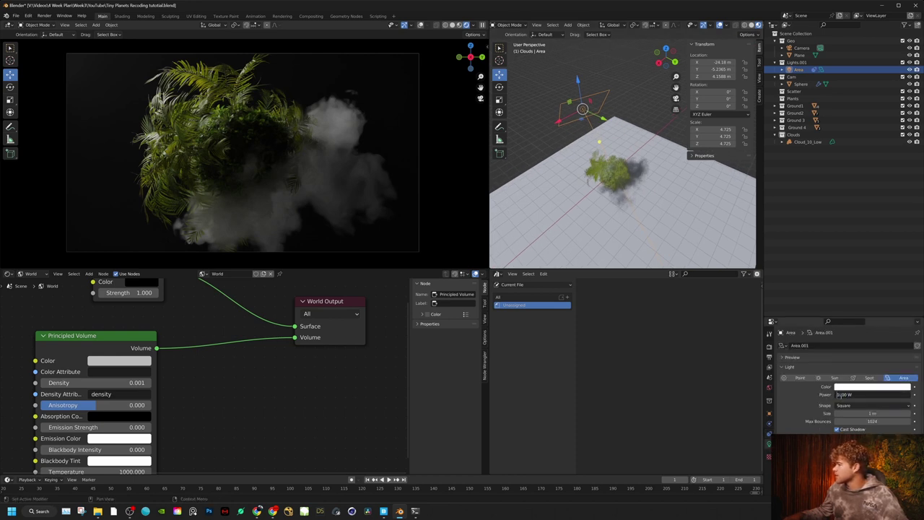
key(Delete)
text(3)
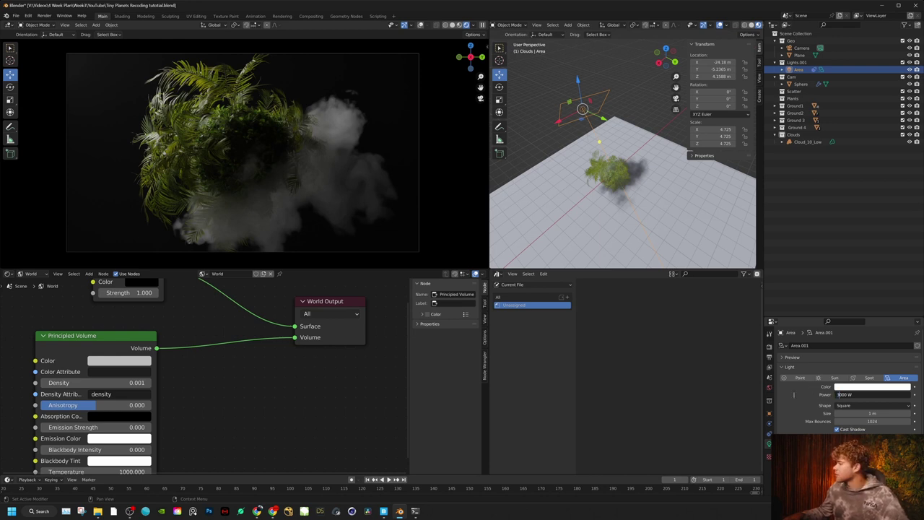
key(Return)
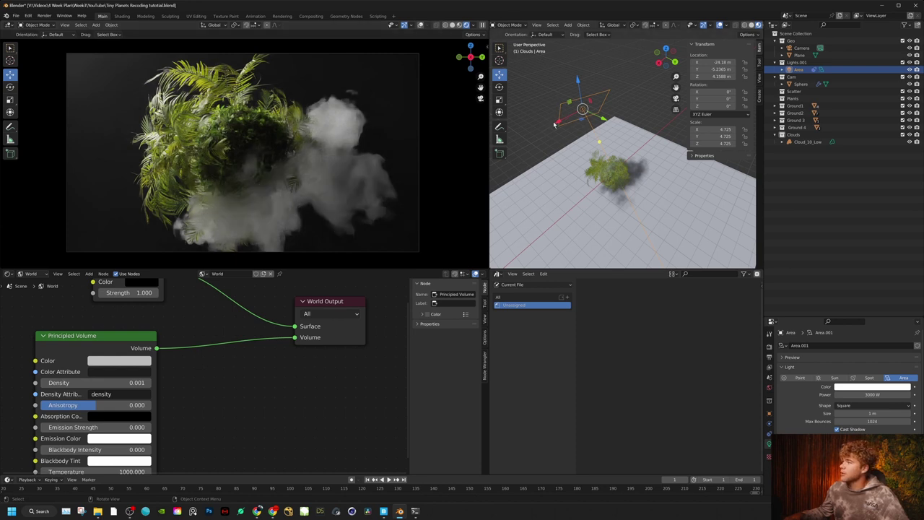
drag(557, 121, 520, 140)
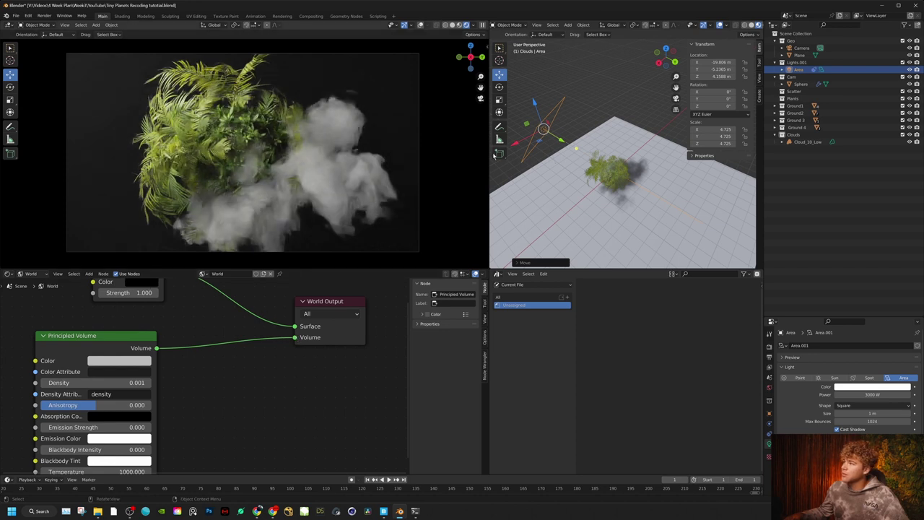
drag(520, 143, 536, 132)
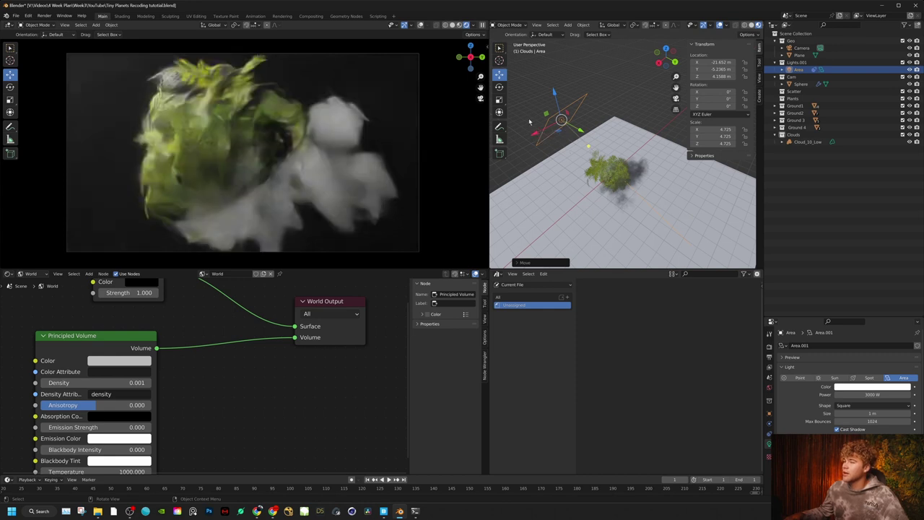
Scale the ground plane down to a little over a quarter of its size.
click(589, 215)
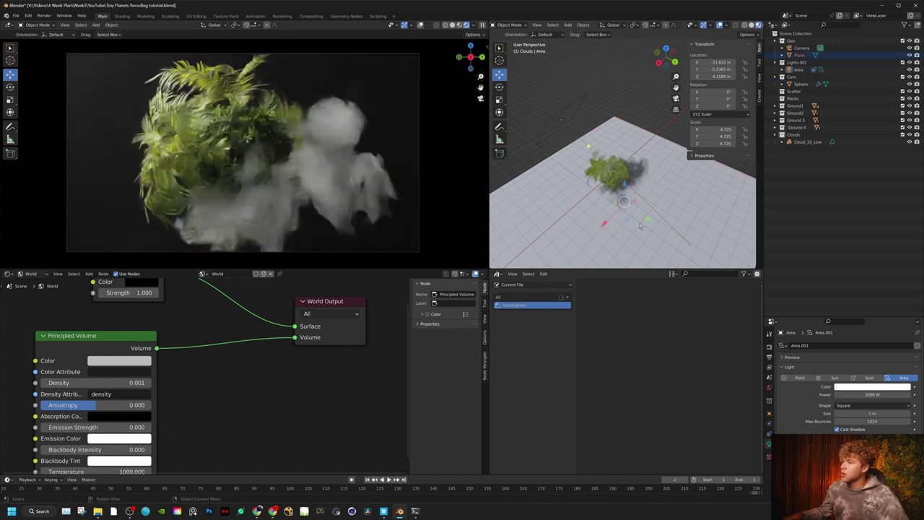
key(s)
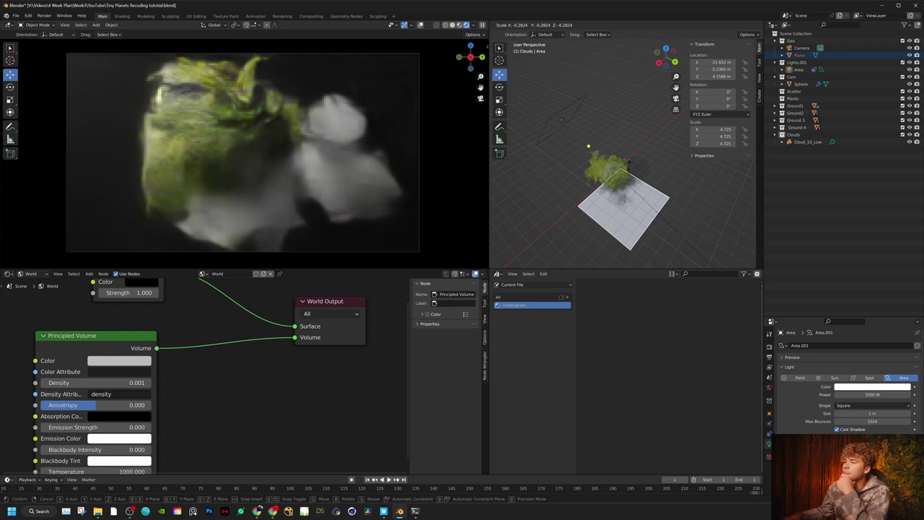
click(623, 160)
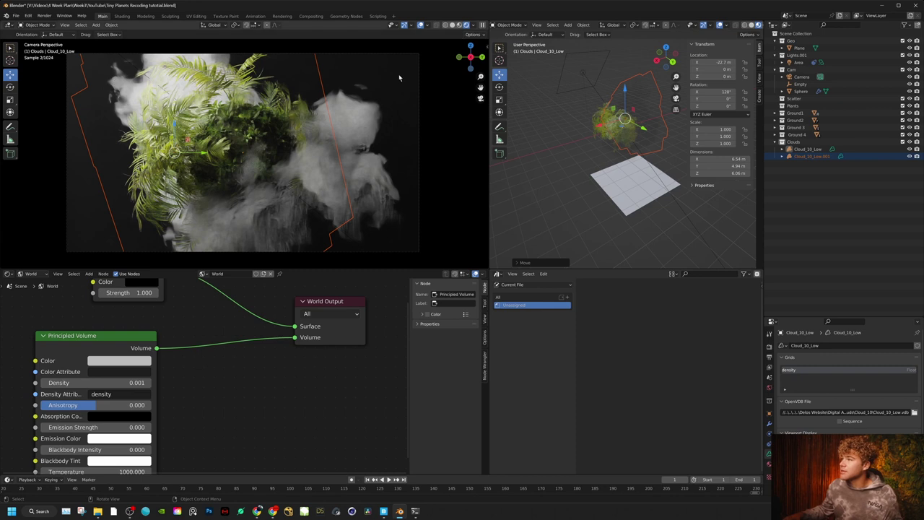
Maximize the rendered camera view to examine the planet with its clouds.
key(ctrl+space)
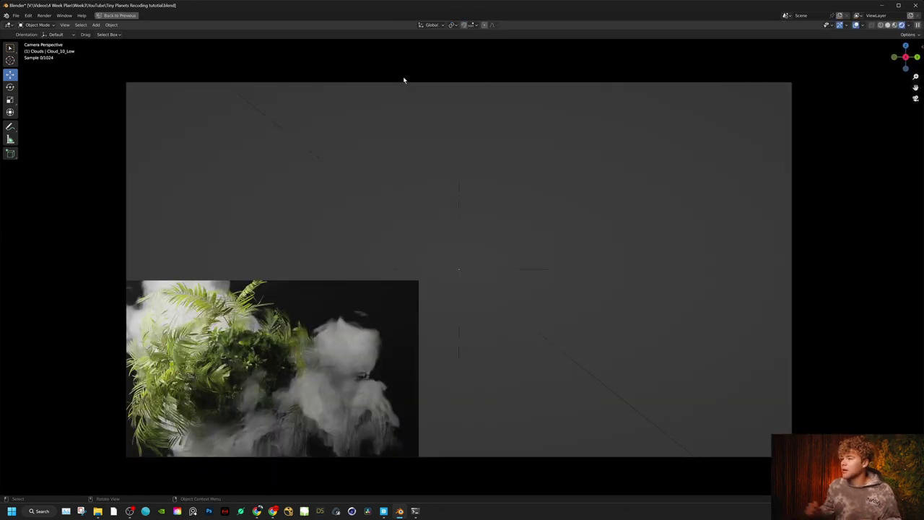